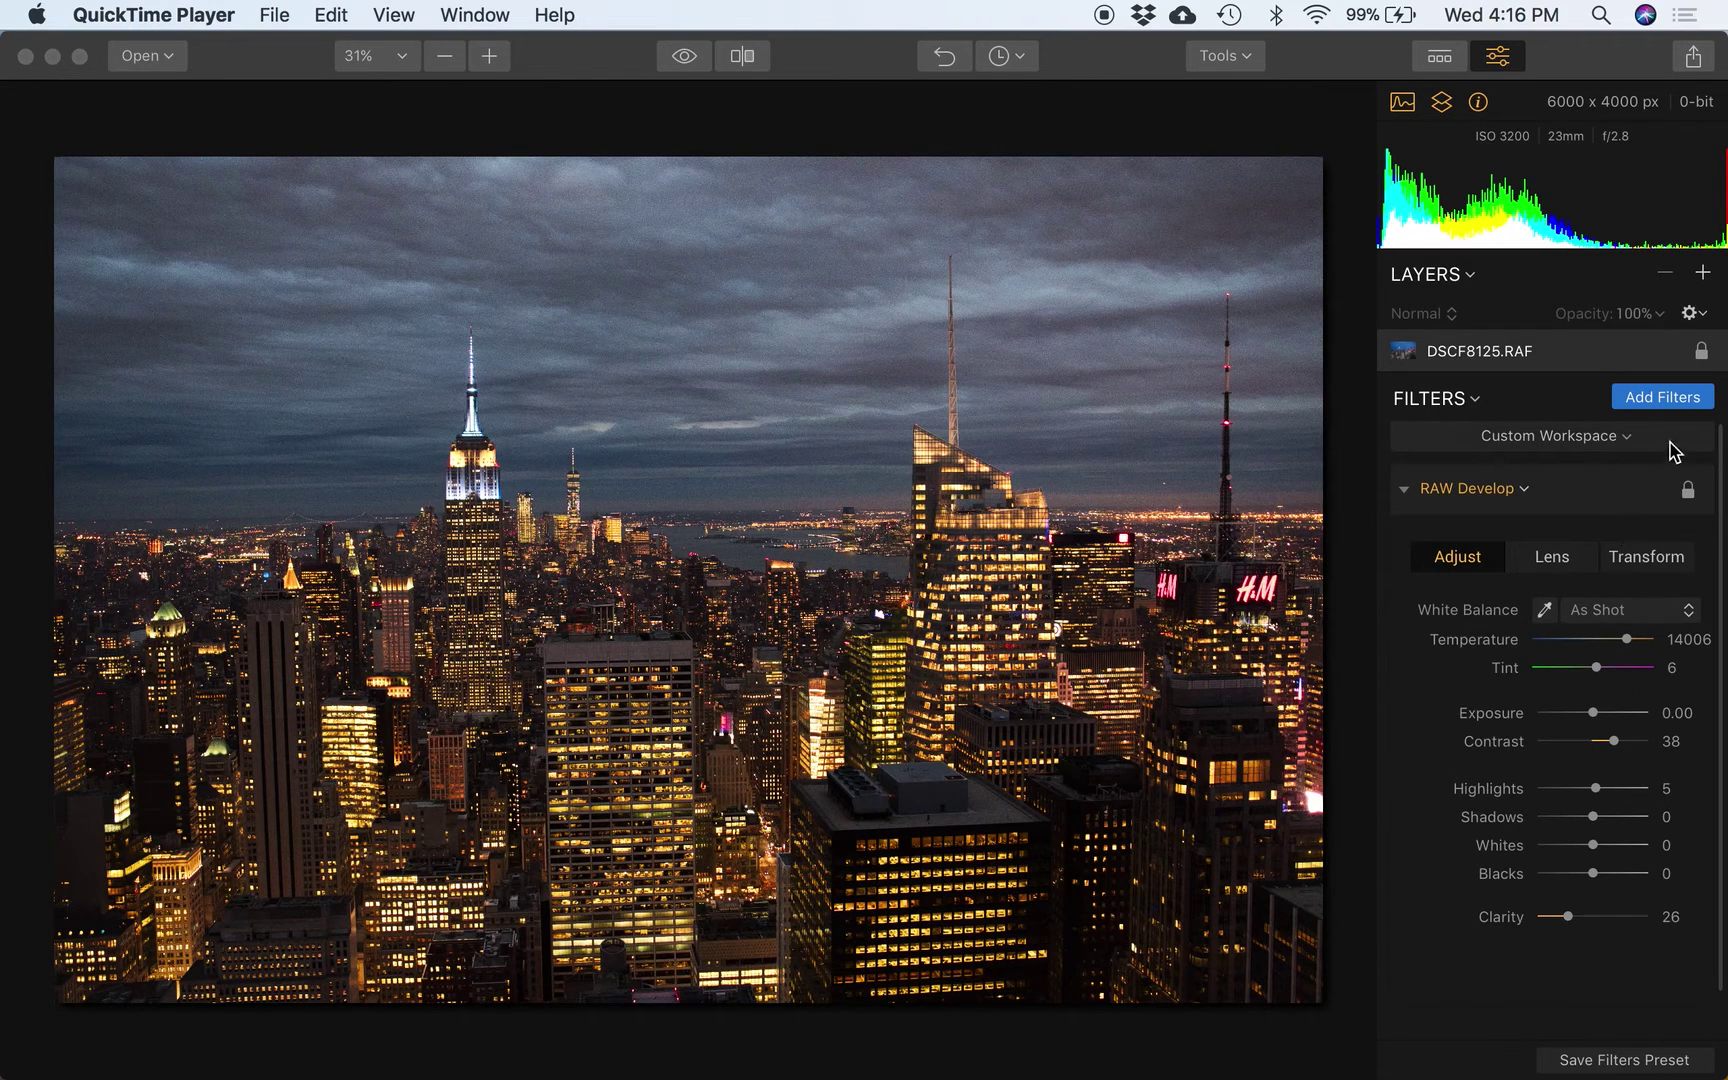
# Add the Dramatic filter from the Creative section of the Filters Catalog to the skyline photo
pyautogui.click(1667, 408)
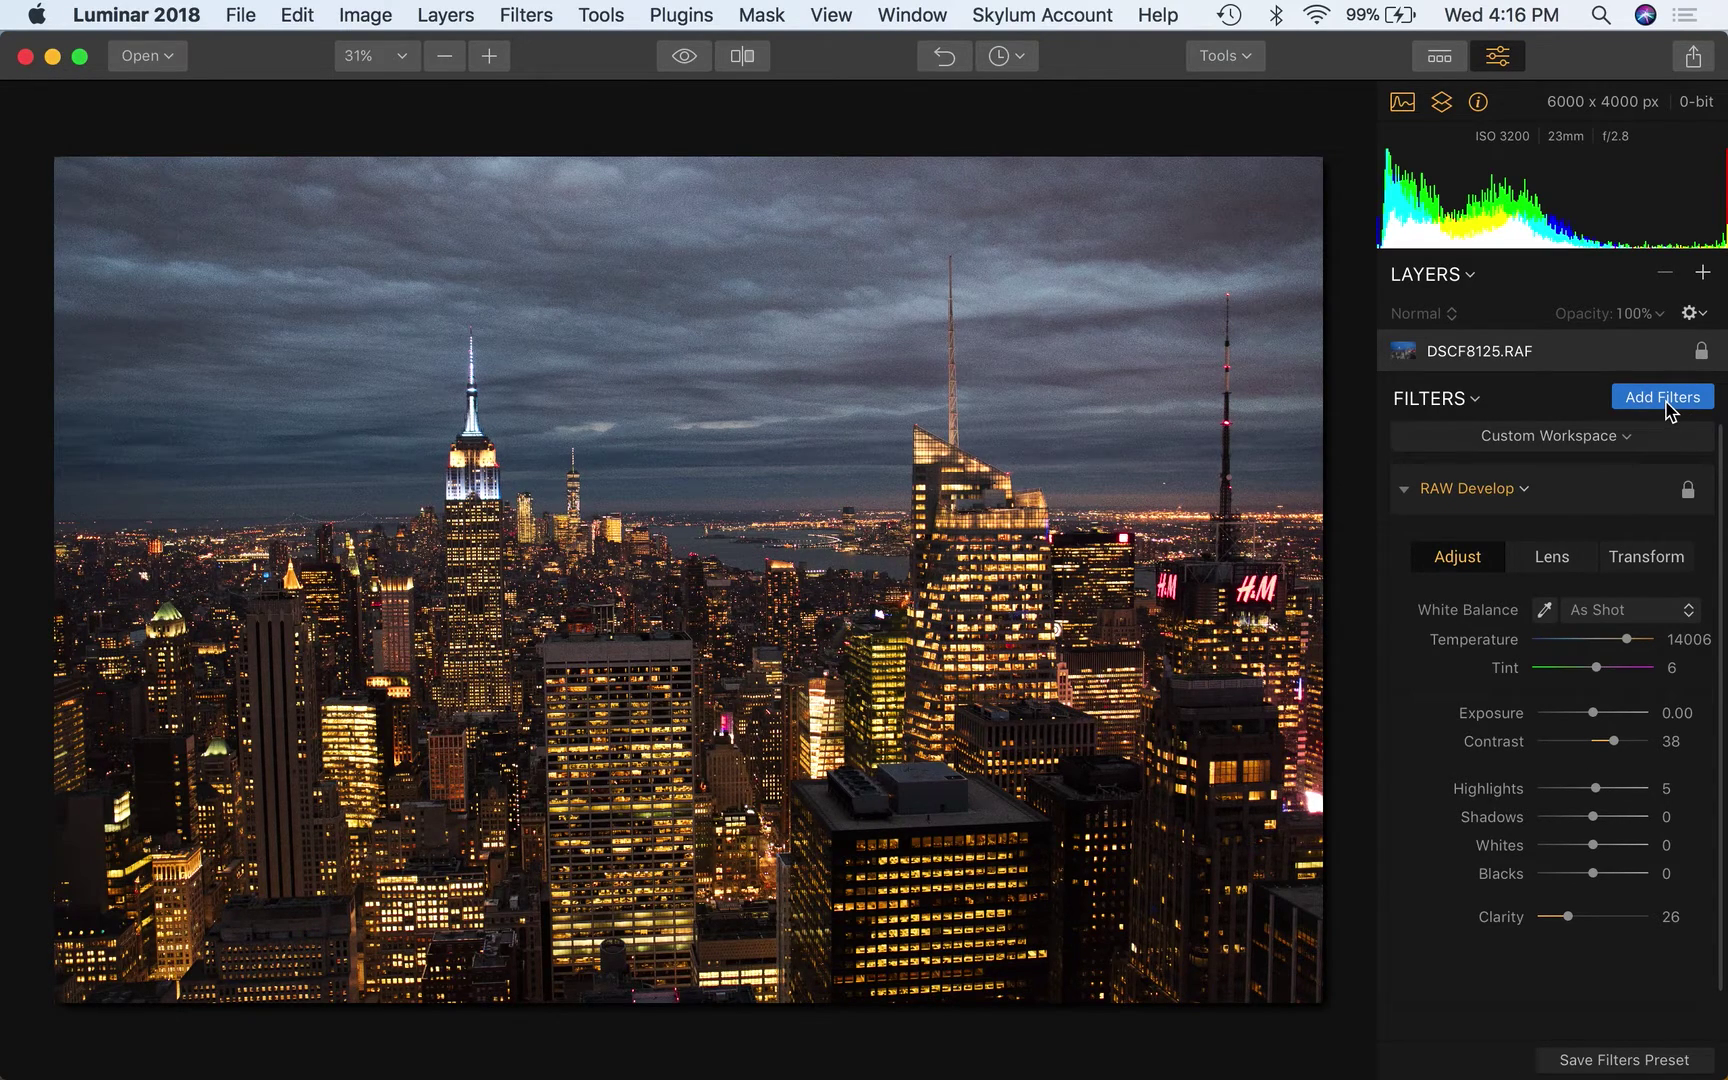
pyautogui.click(1663, 398)
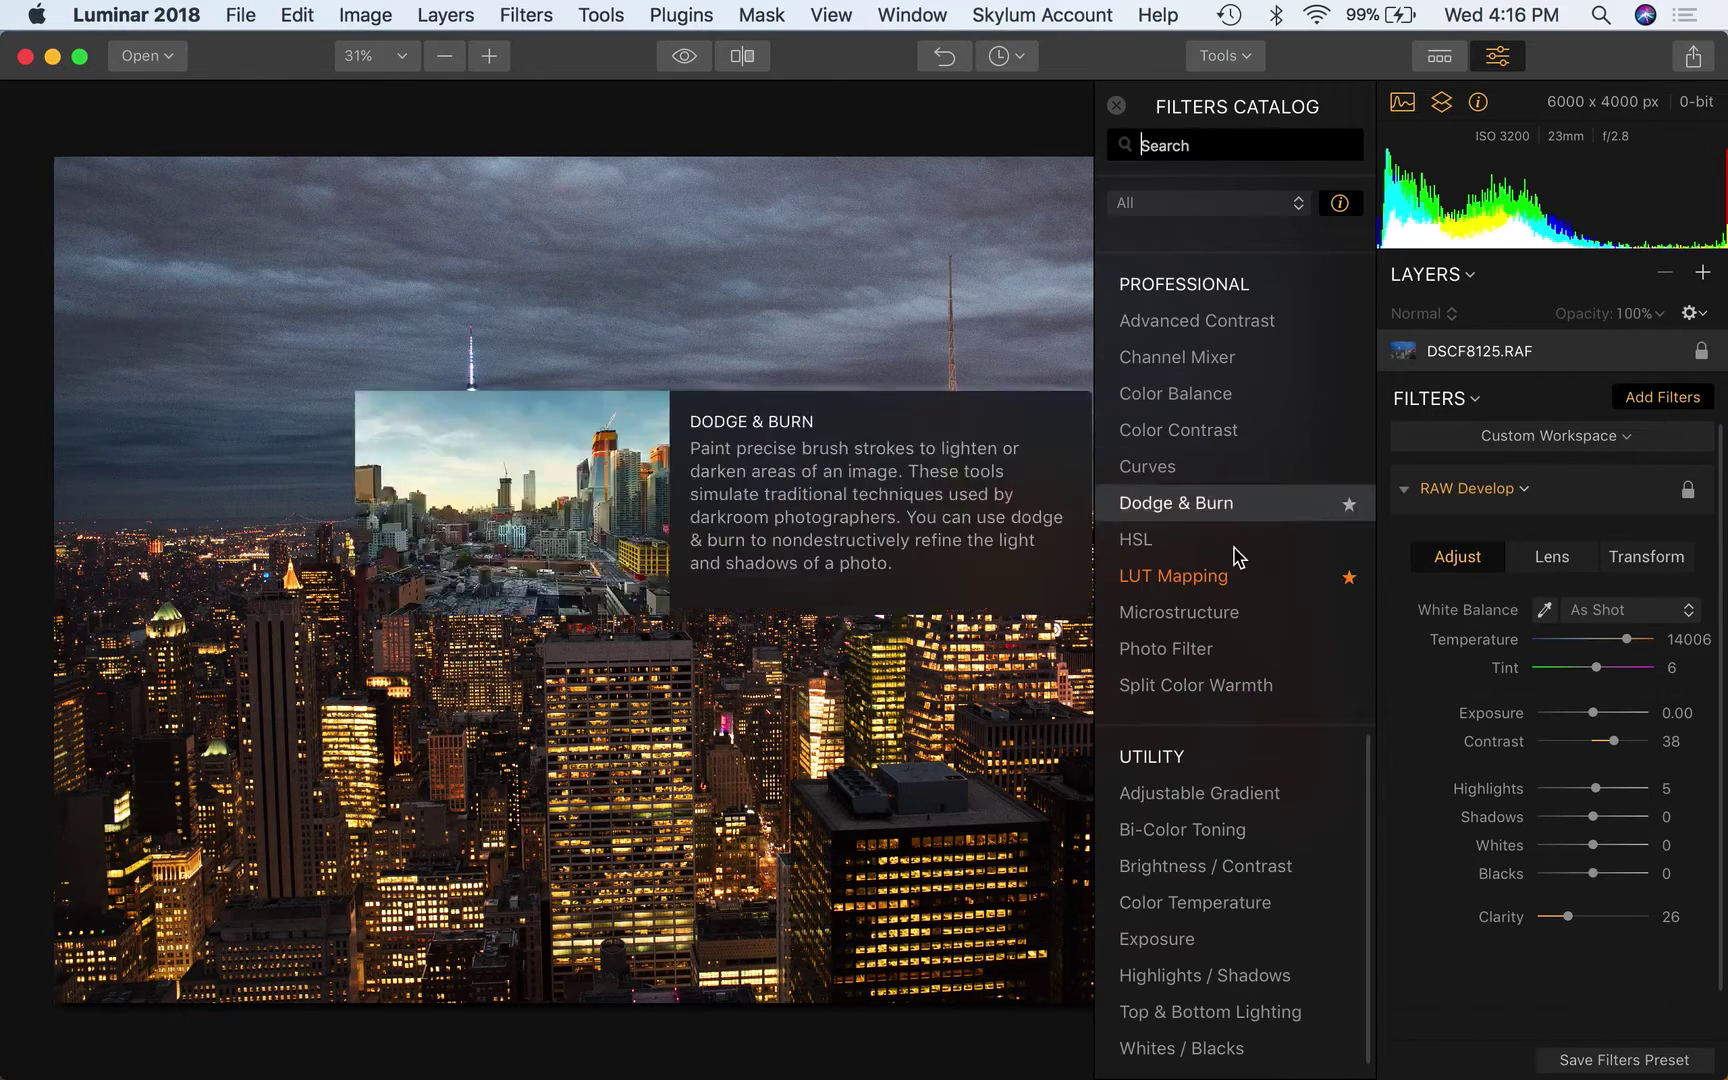
pyautogui.scroll(5, 1232, 625)
pyautogui.scroll(6, 1232, 625)
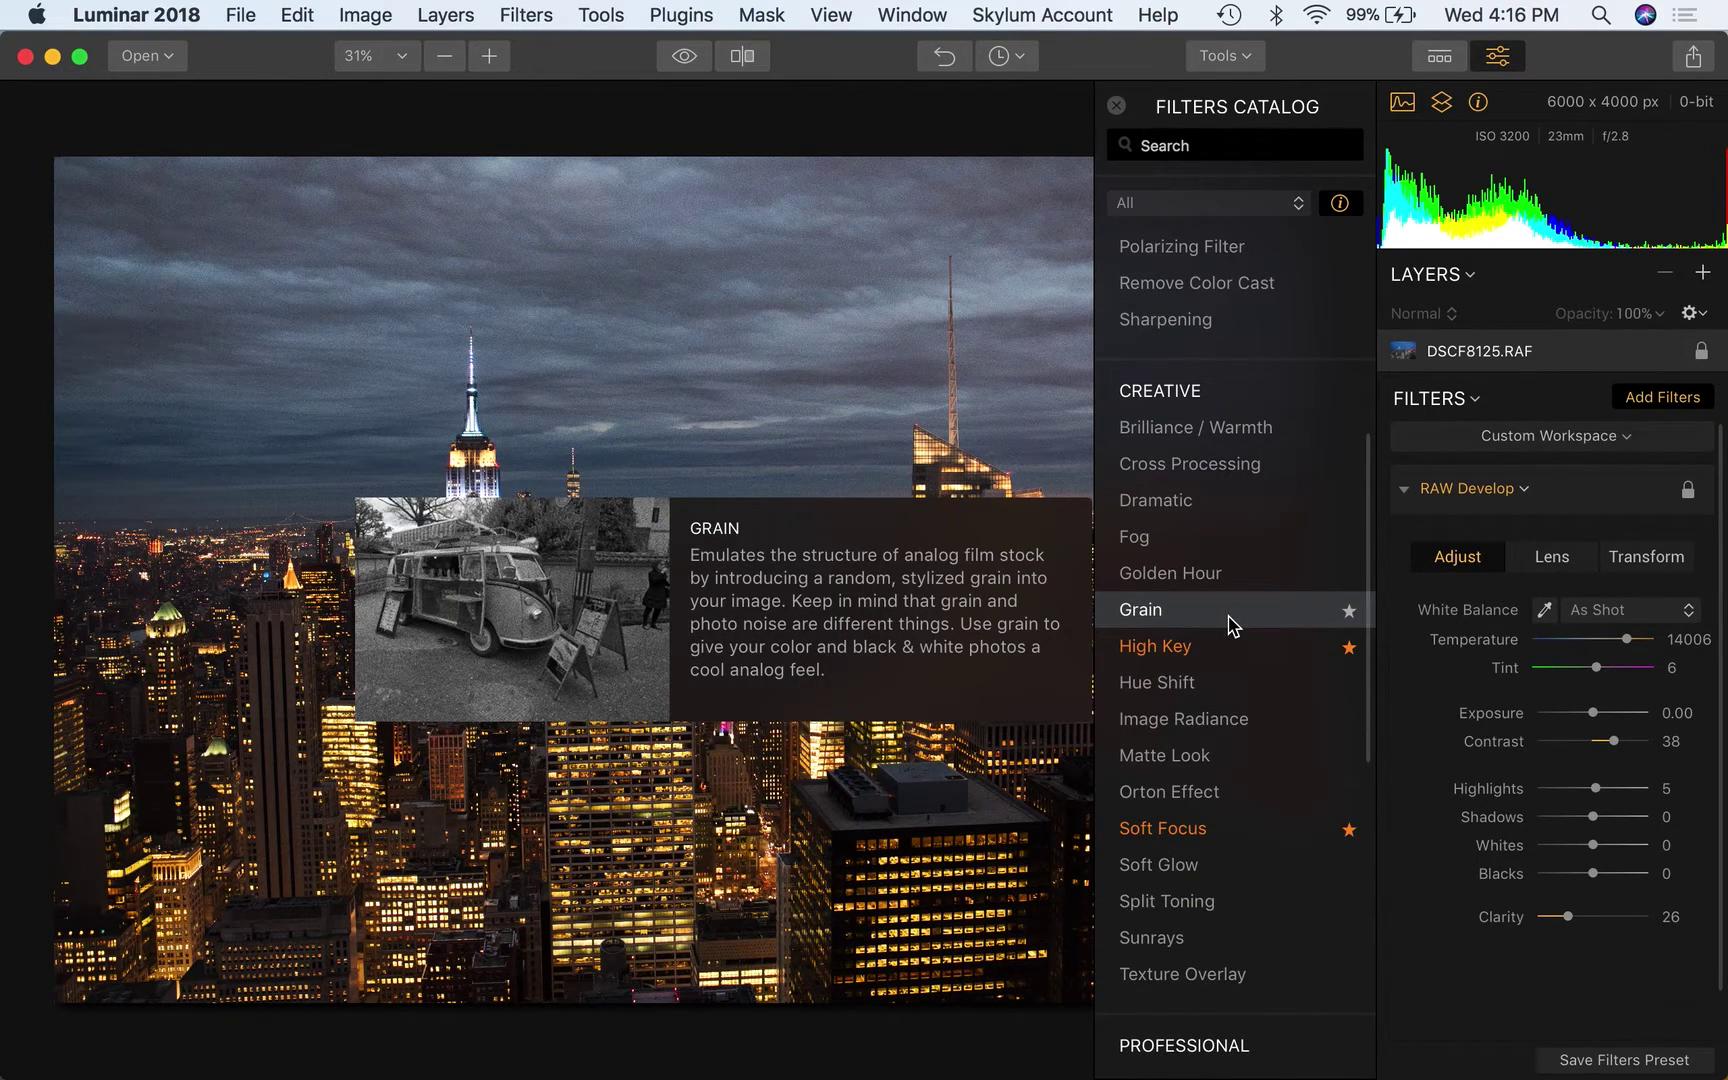
pyautogui.click(1208, 508)
pyautogui.click(1118, 106)
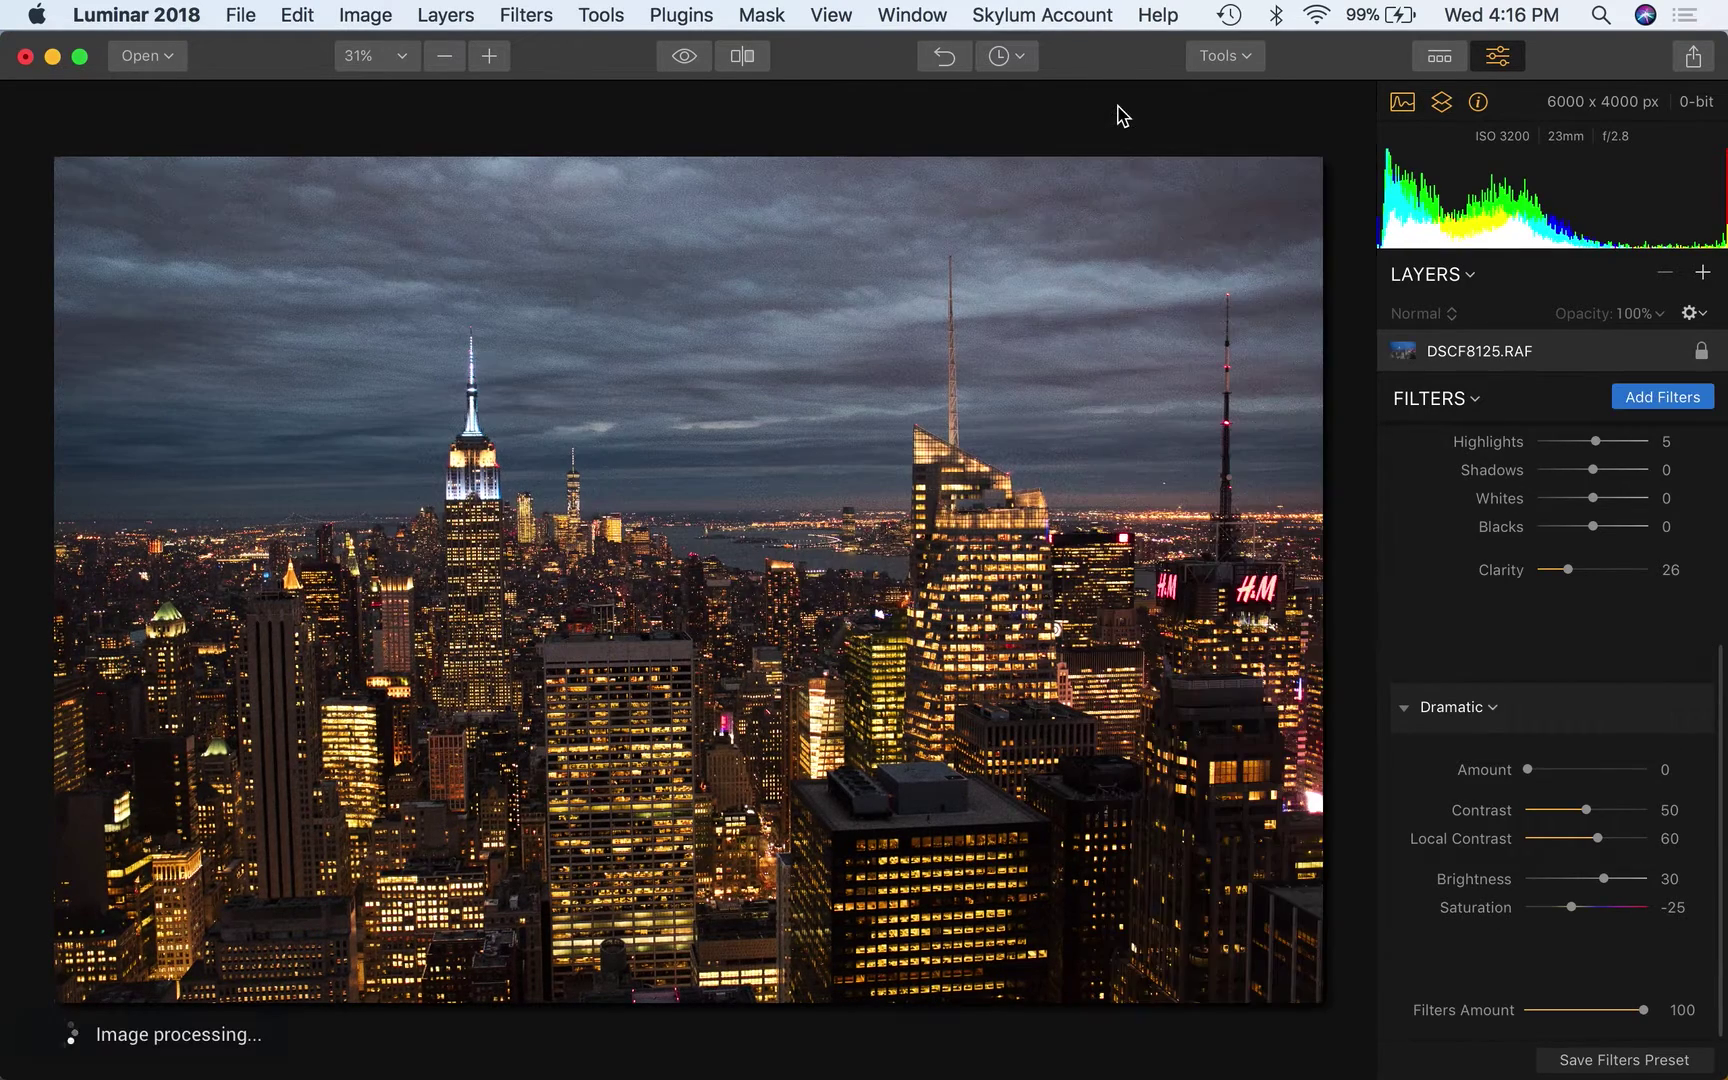
# Raise the Dramatic filter's Amount to 47
pyautogui.scroll(3, 1466, 683)
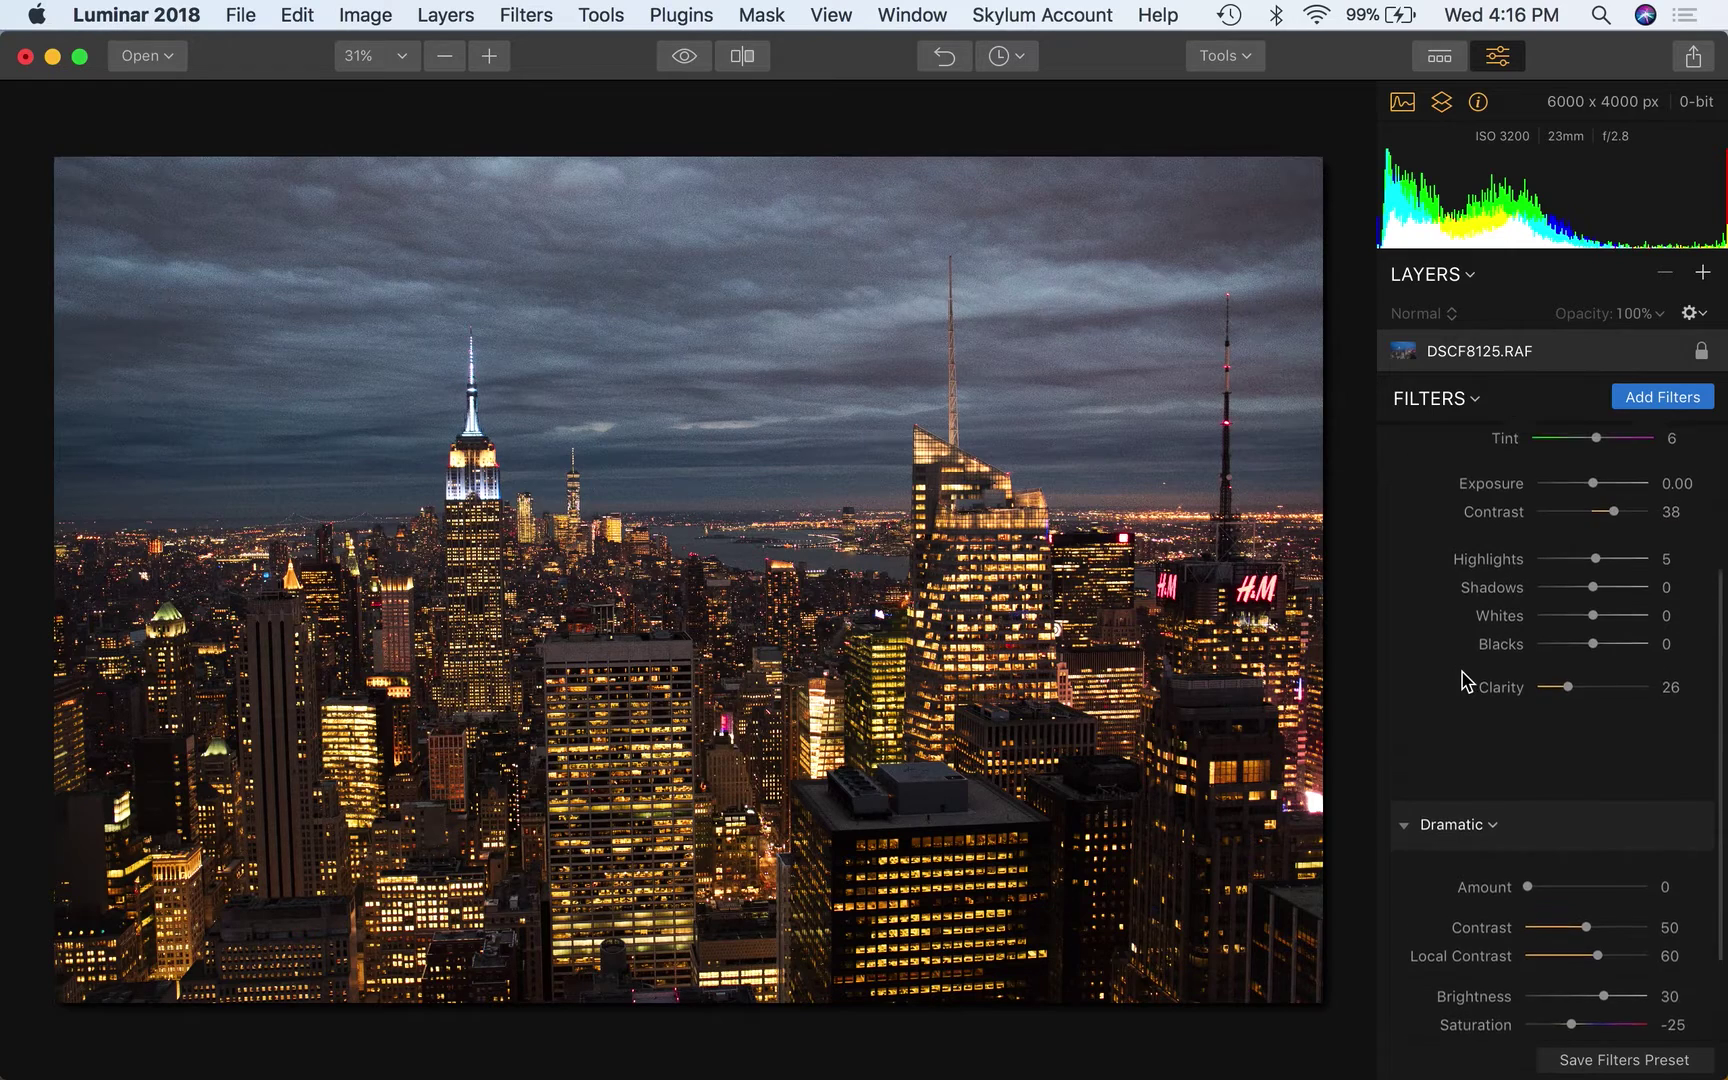
pyautogui.scroll(4, 1466, 683)
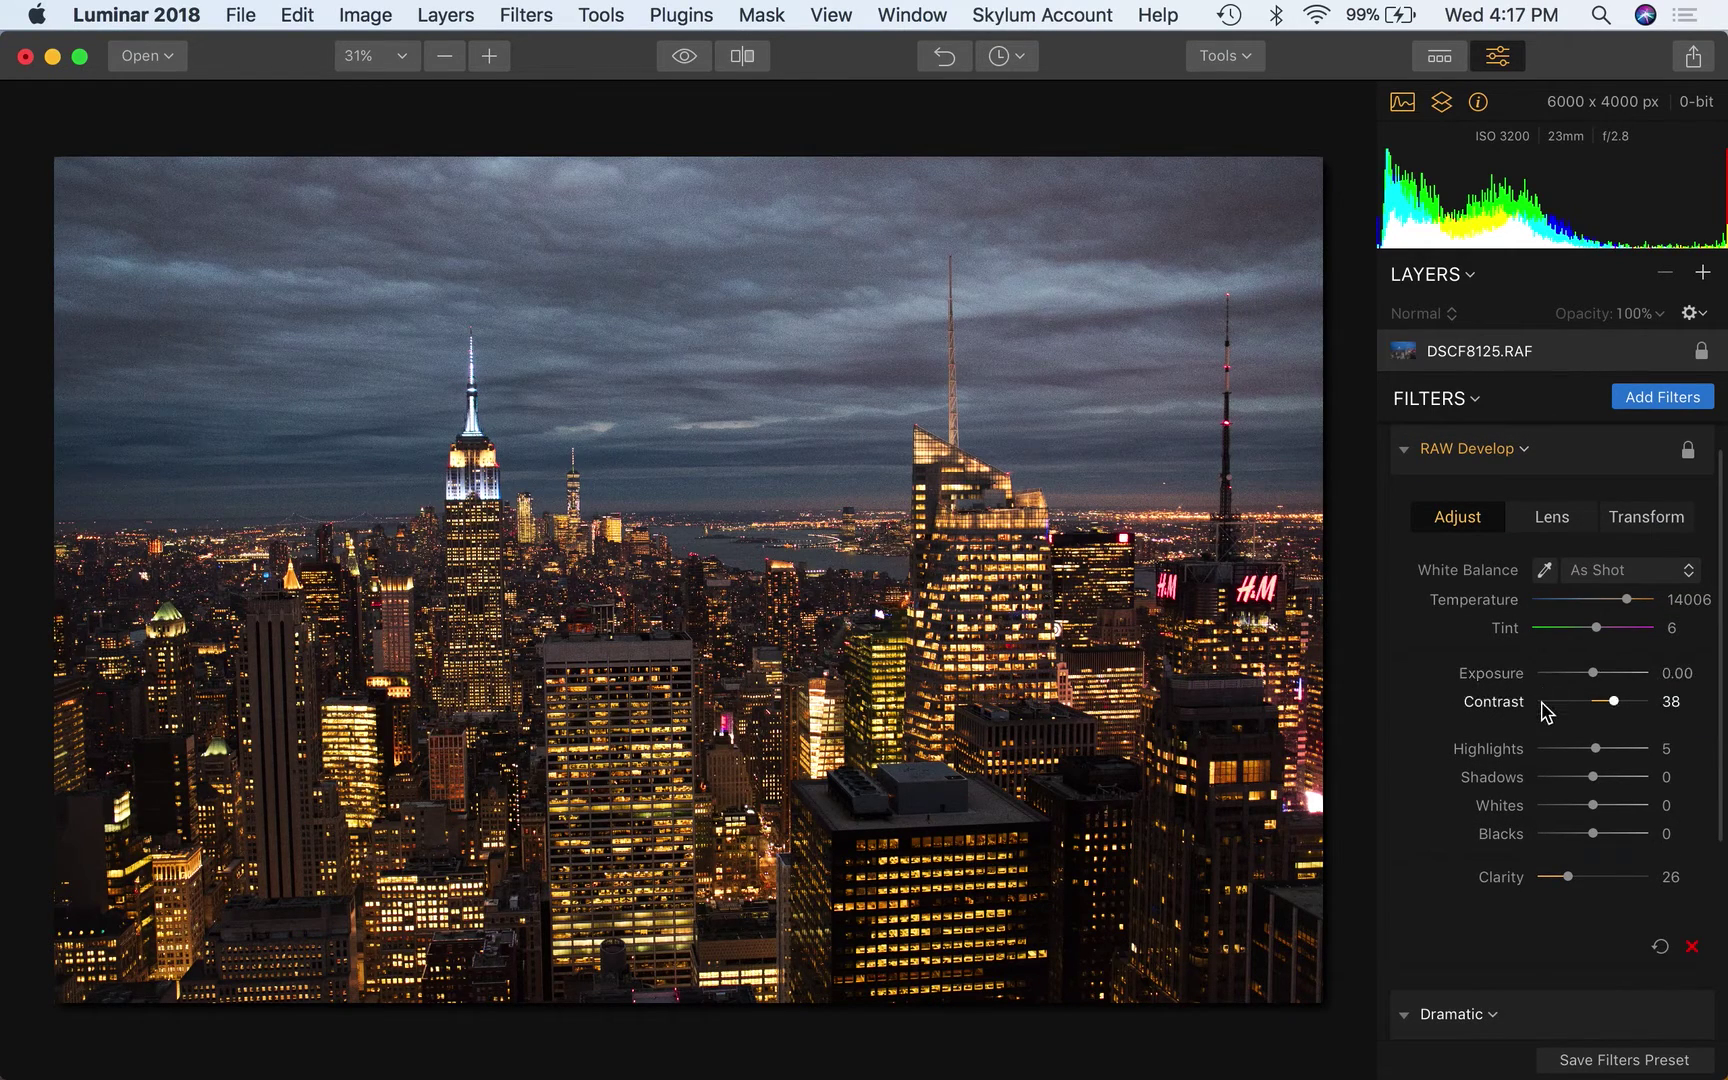
pyautogui.scroll(-6, 1545, 710)
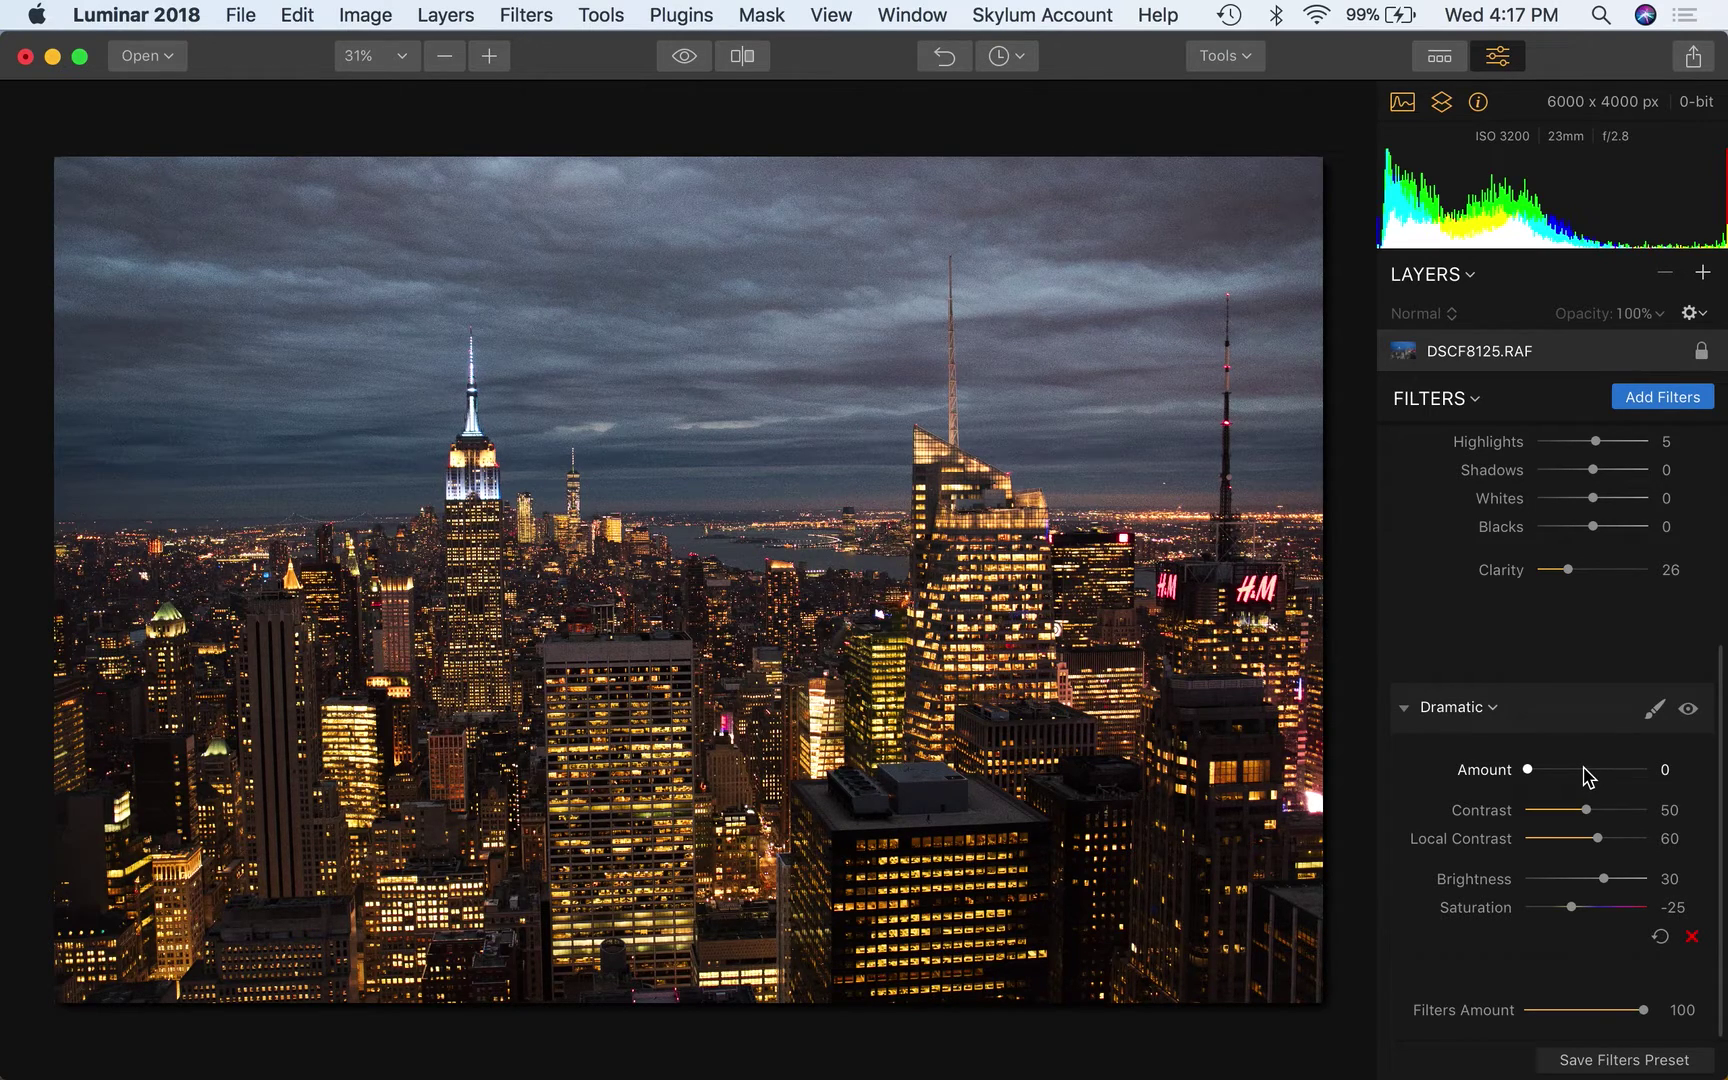
pyautogui.click(1584, 769)
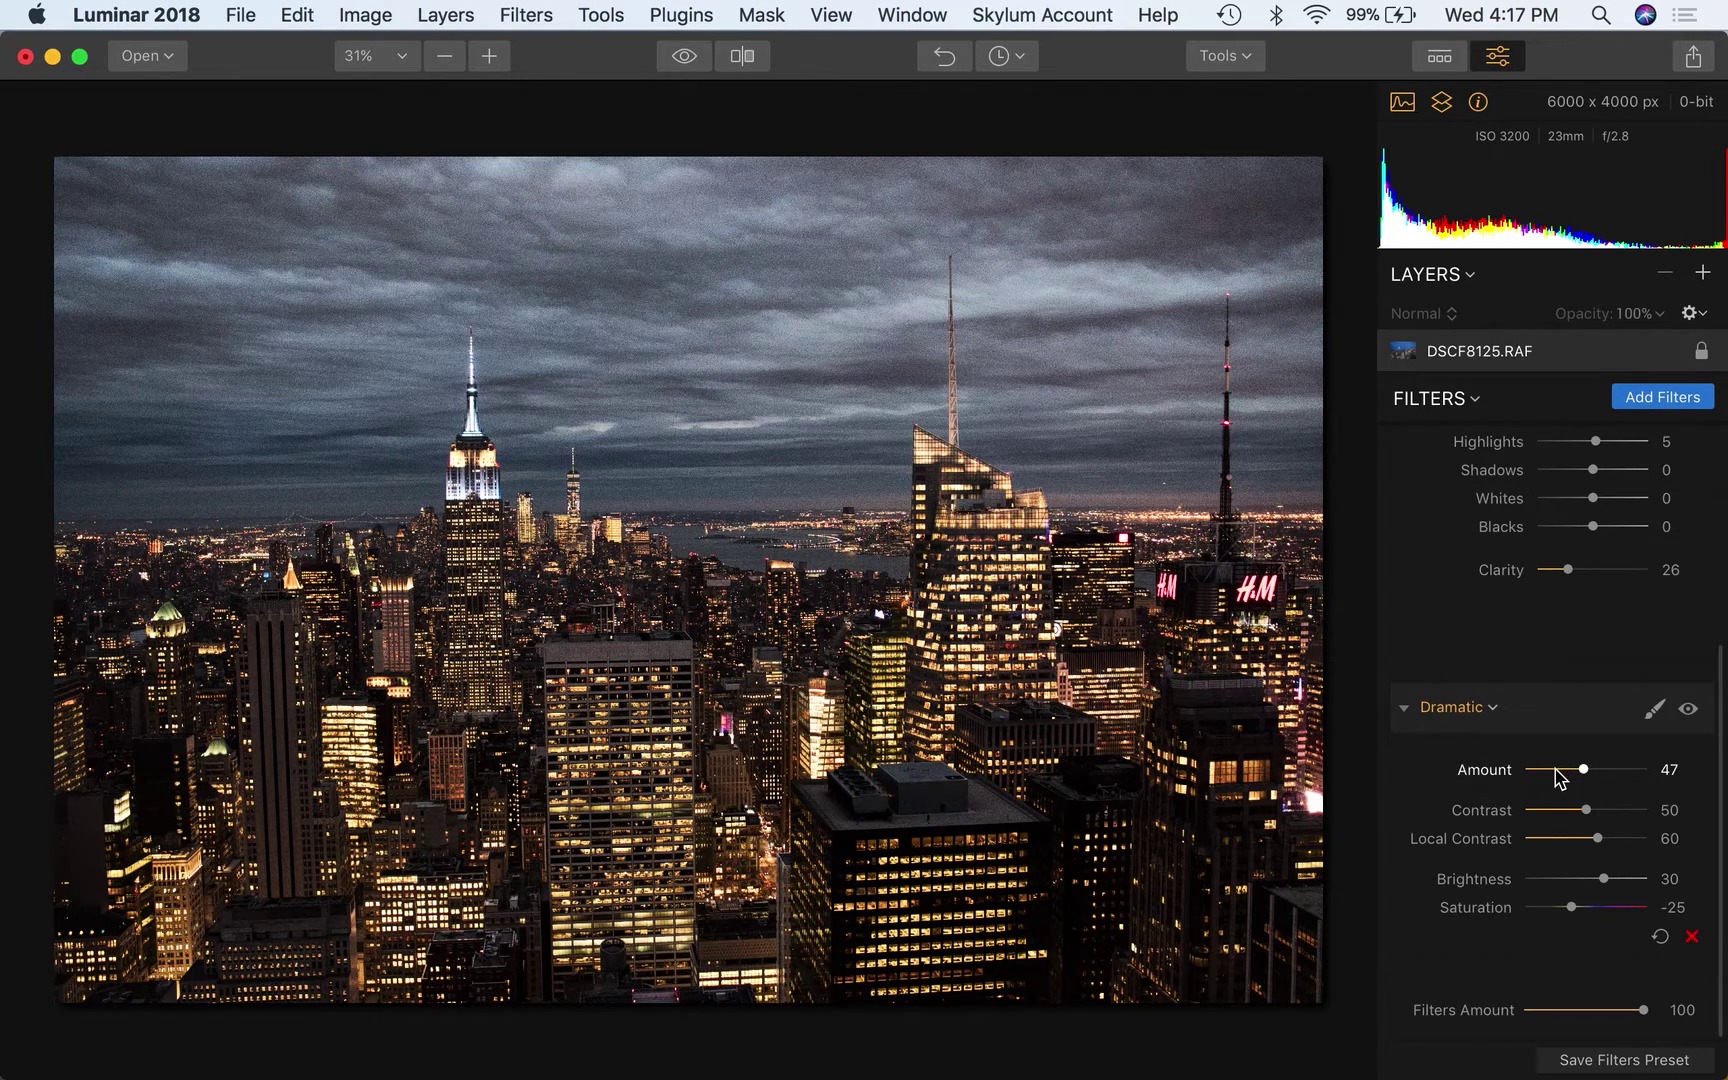
# Lower the Dramatic Amount to 23 and hide the filter to compare with the original
pyautogui.click(1556, 770)
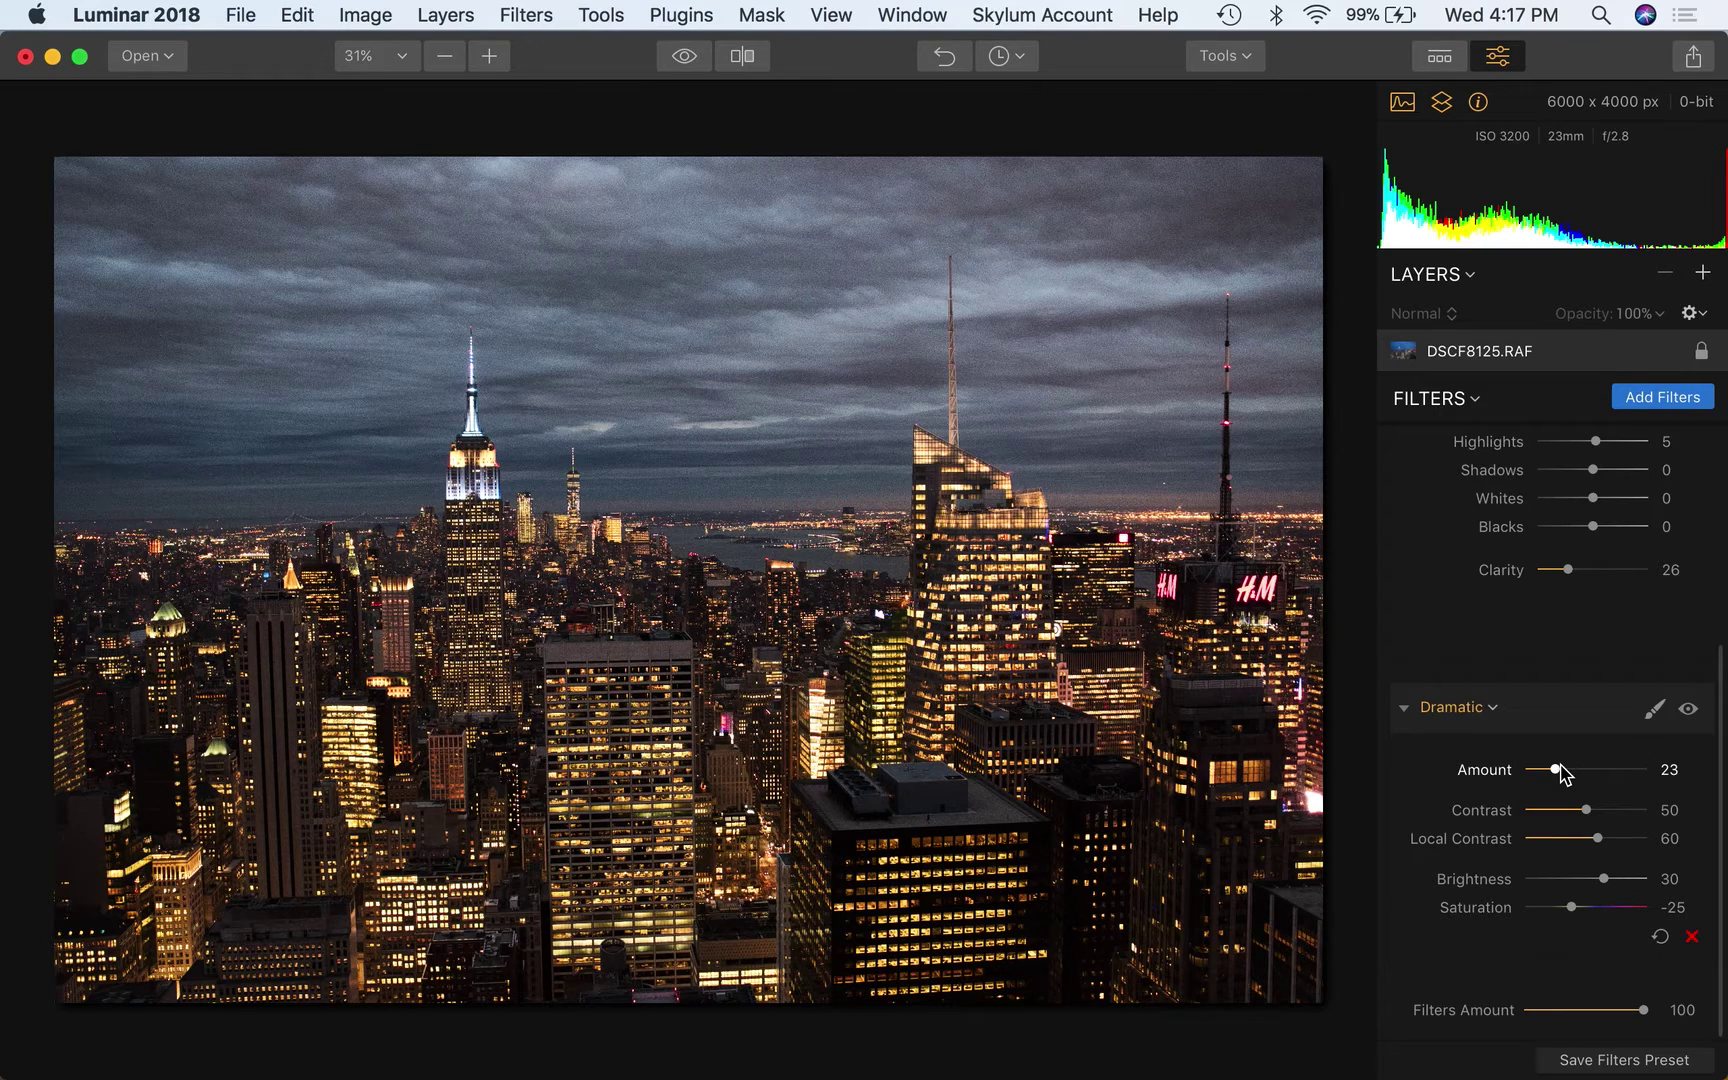
pyautogui.click(1688, 710)
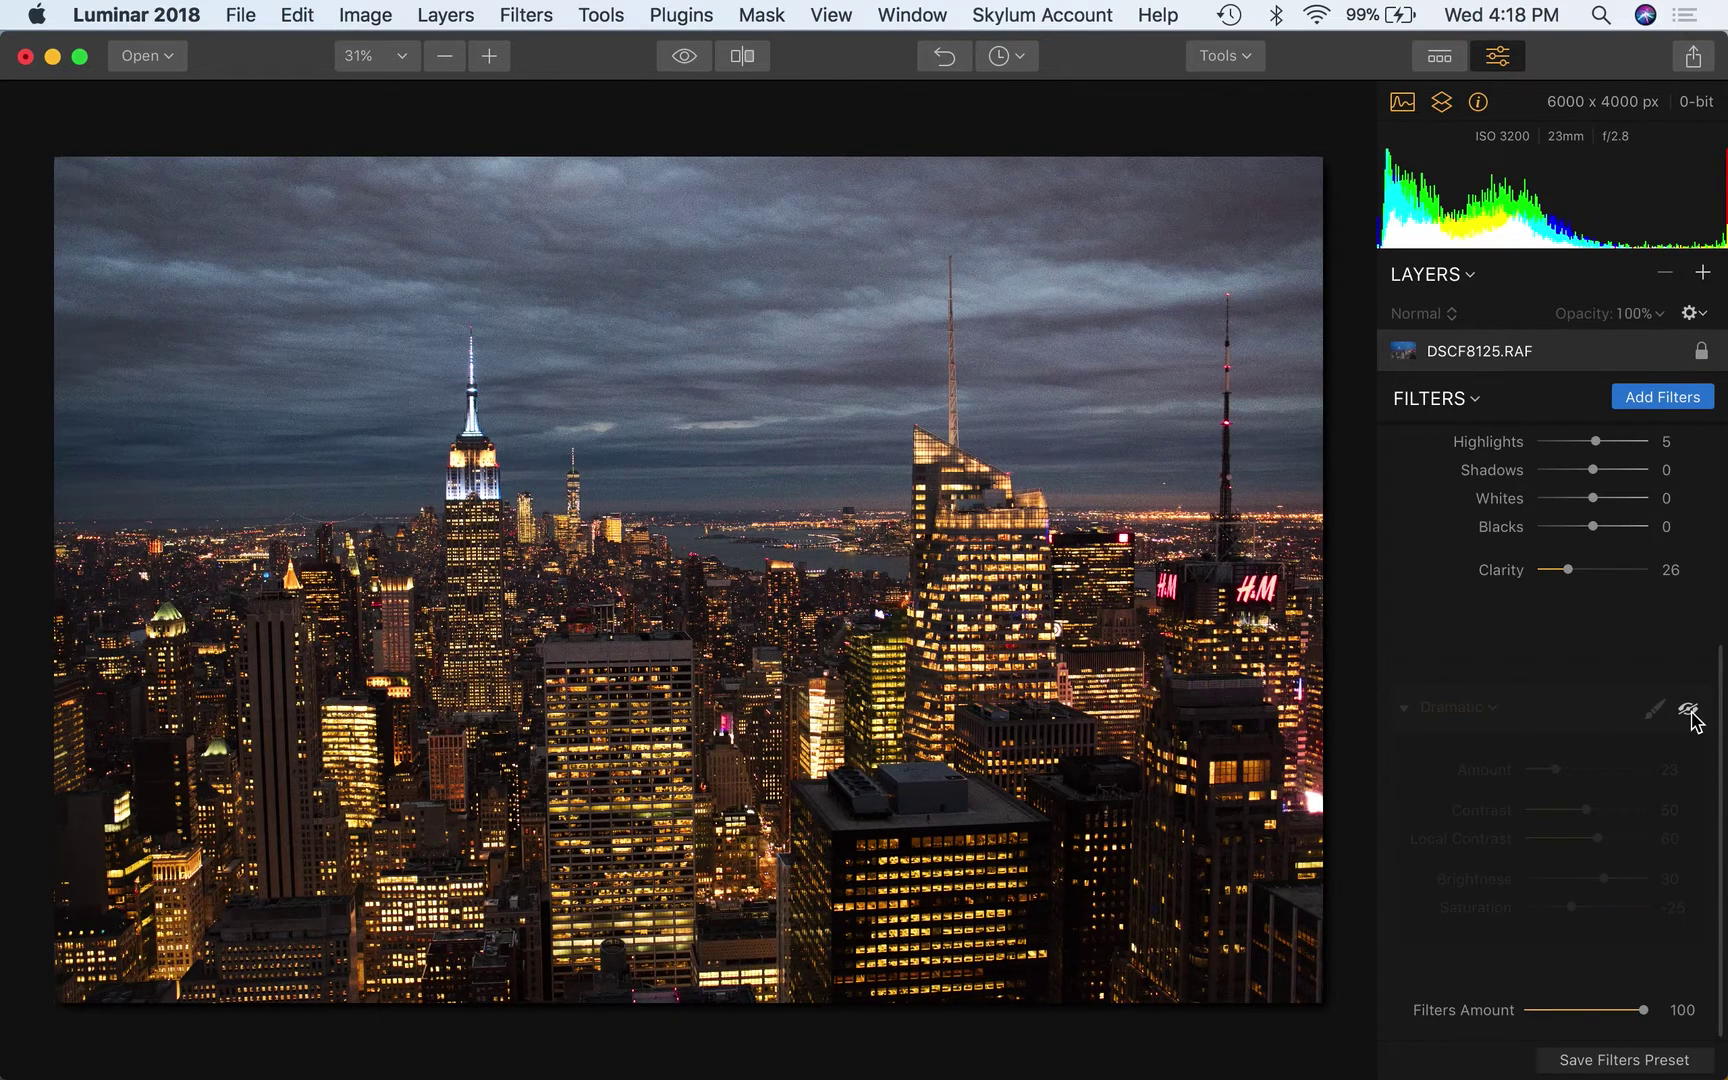
# Re-enable the Dramatic filter and set Contrast to 78 and Local Contrast to 81
pyautogui.click(1689, 710)
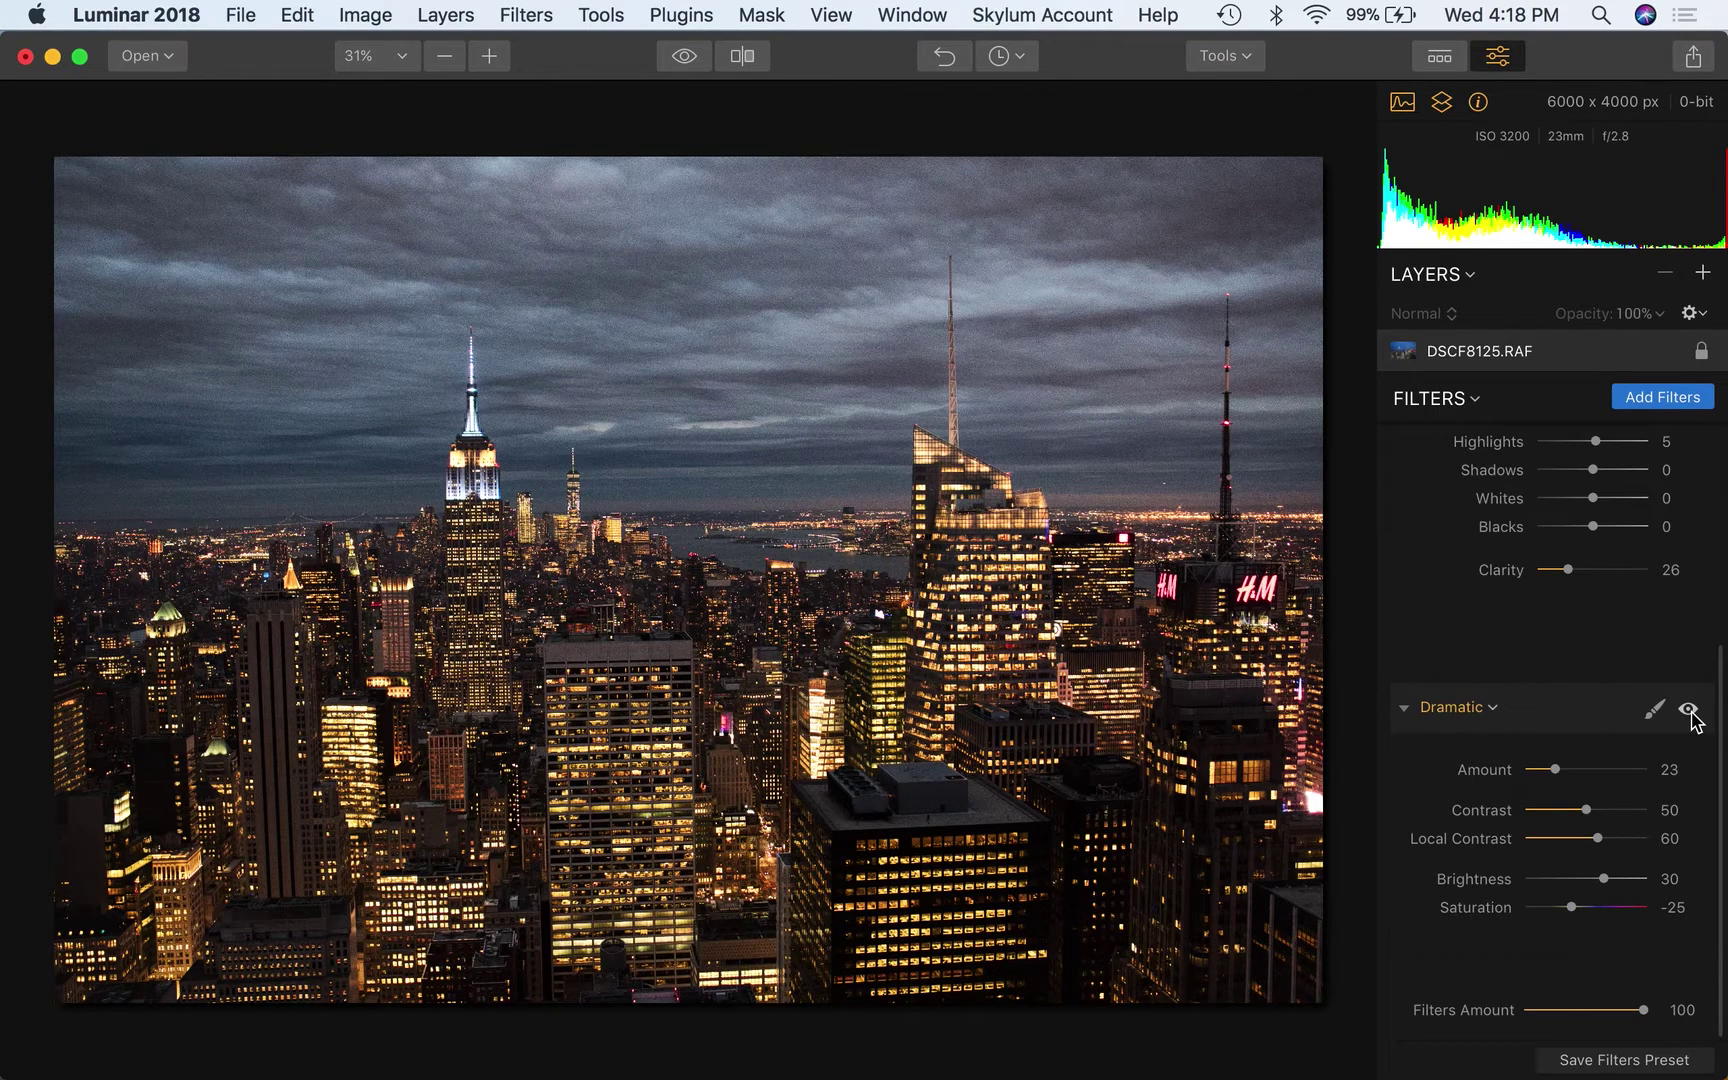
pyautogui.click(1607, 810)
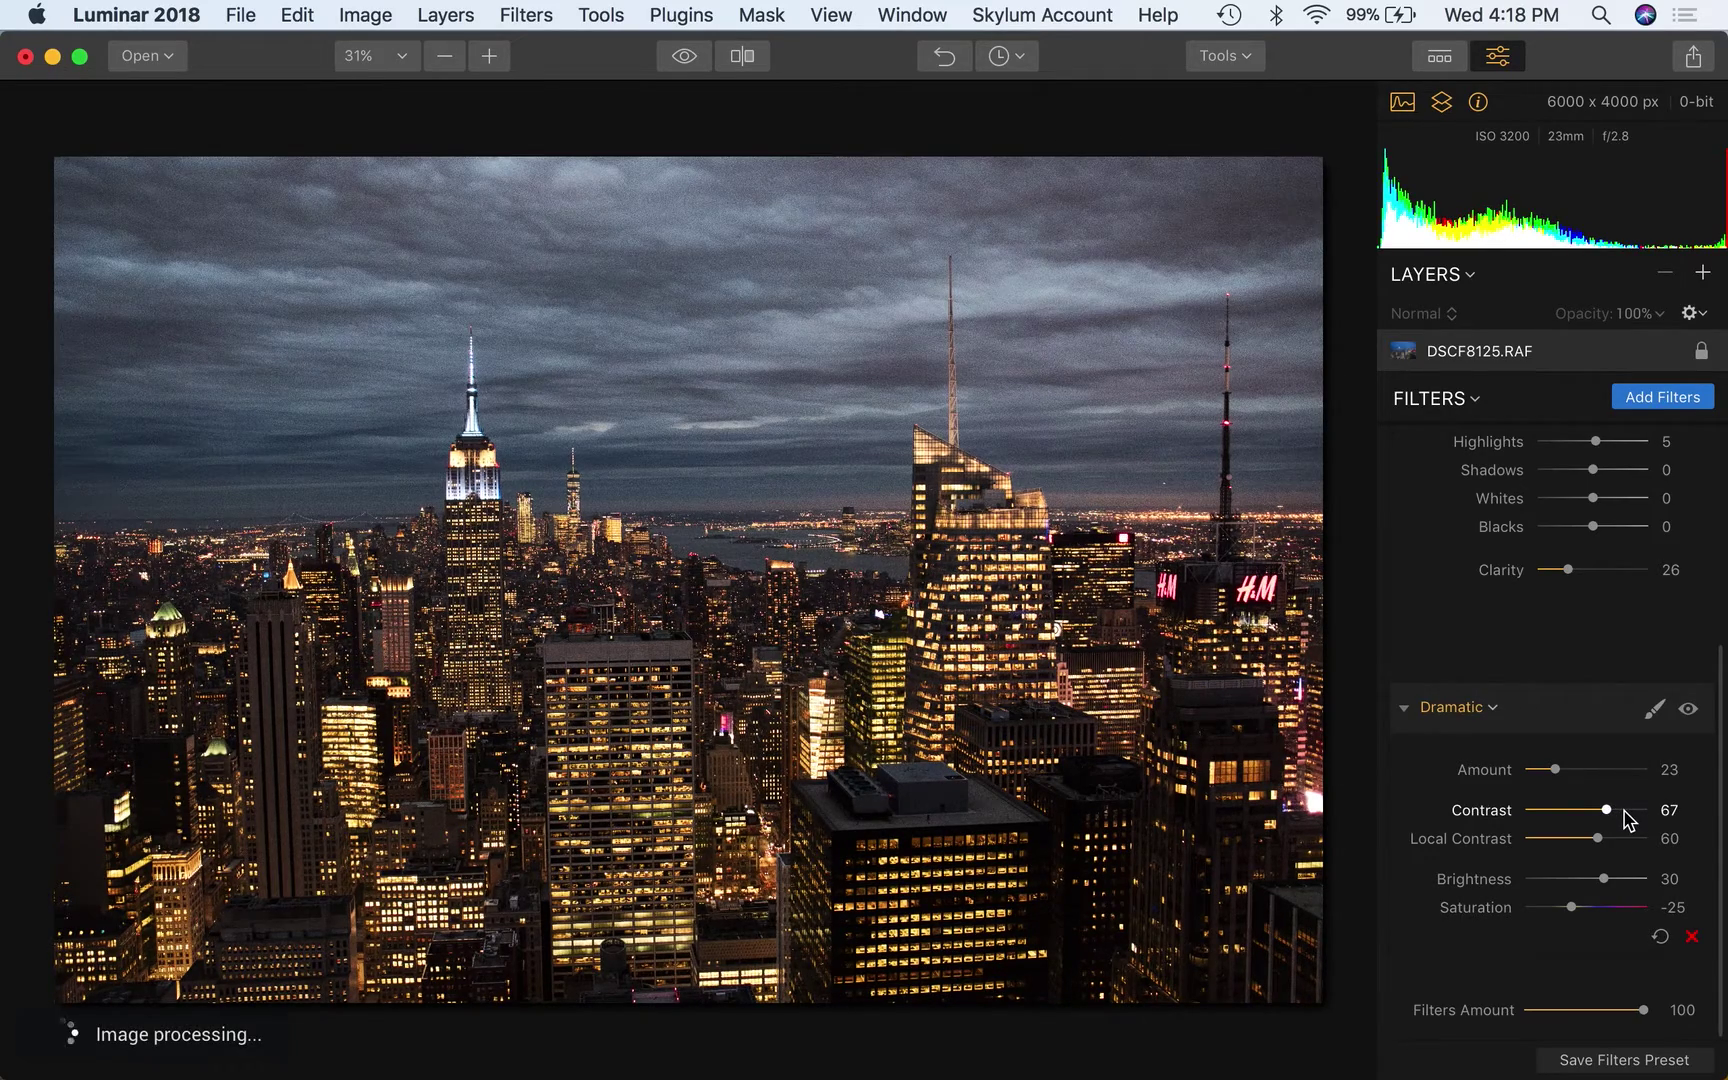
pyautogui.click(1621, 810)
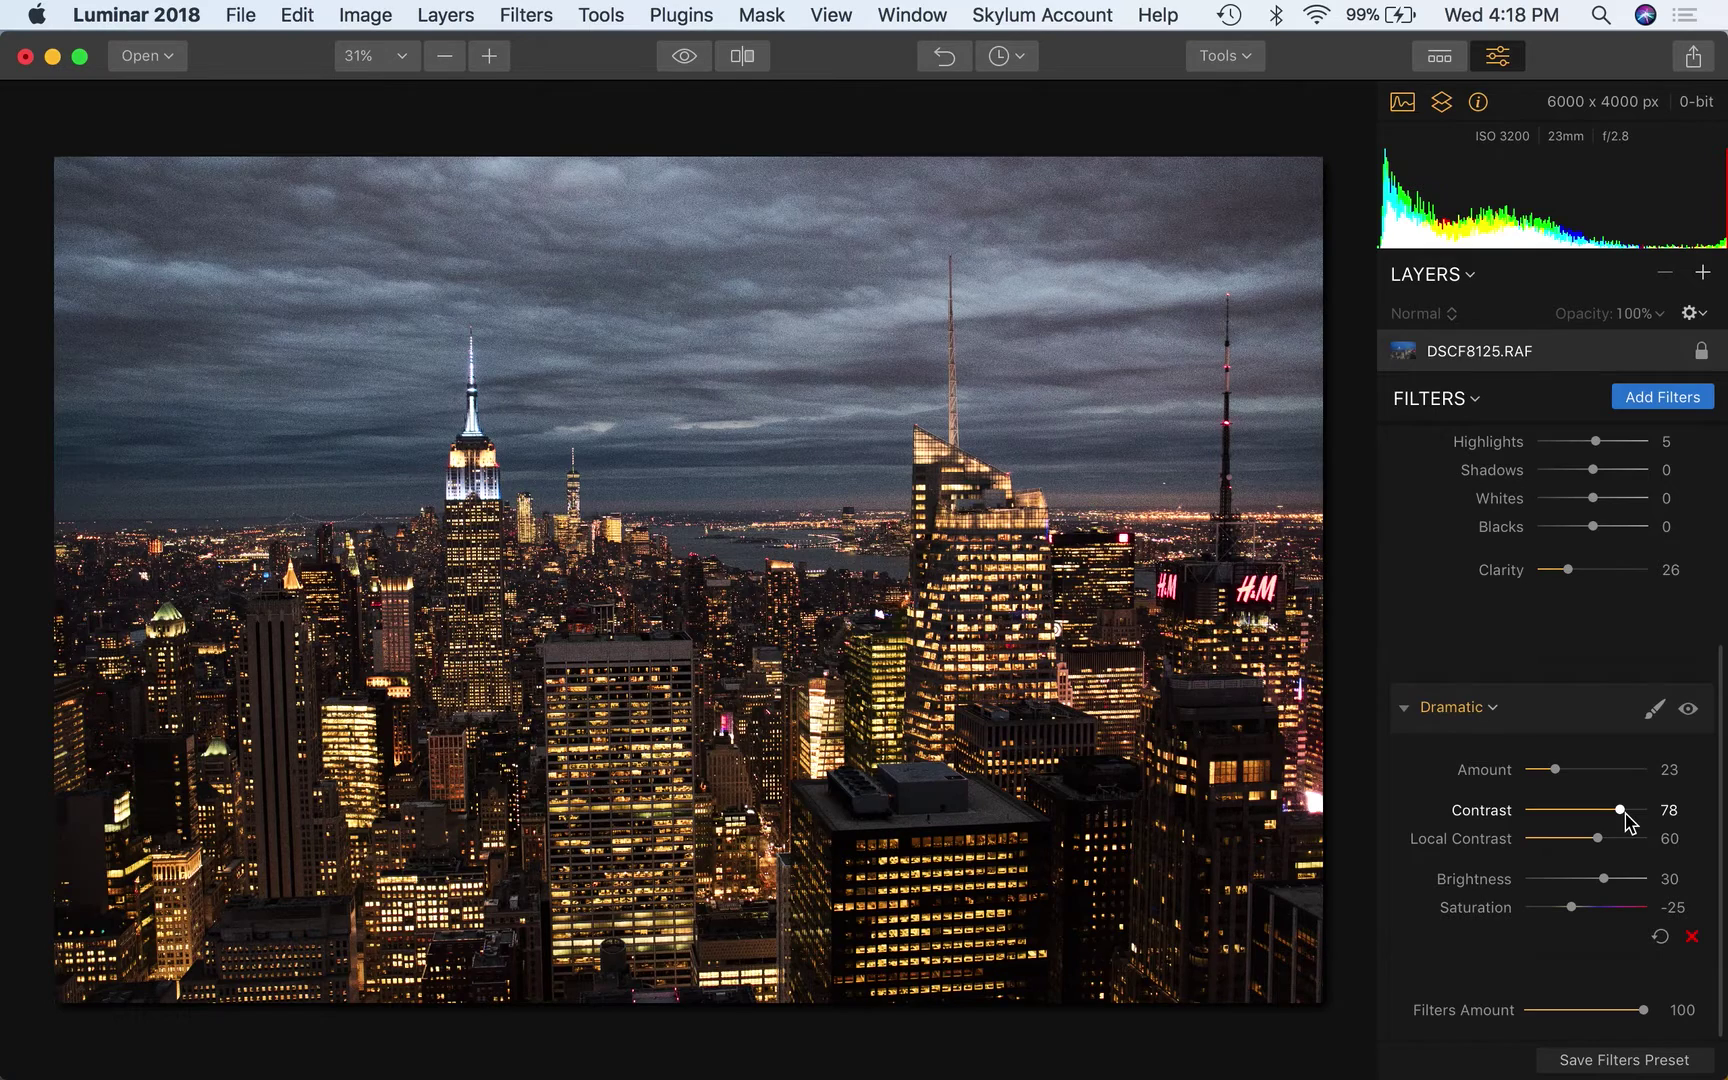
pyautogui.click(1550, 845)
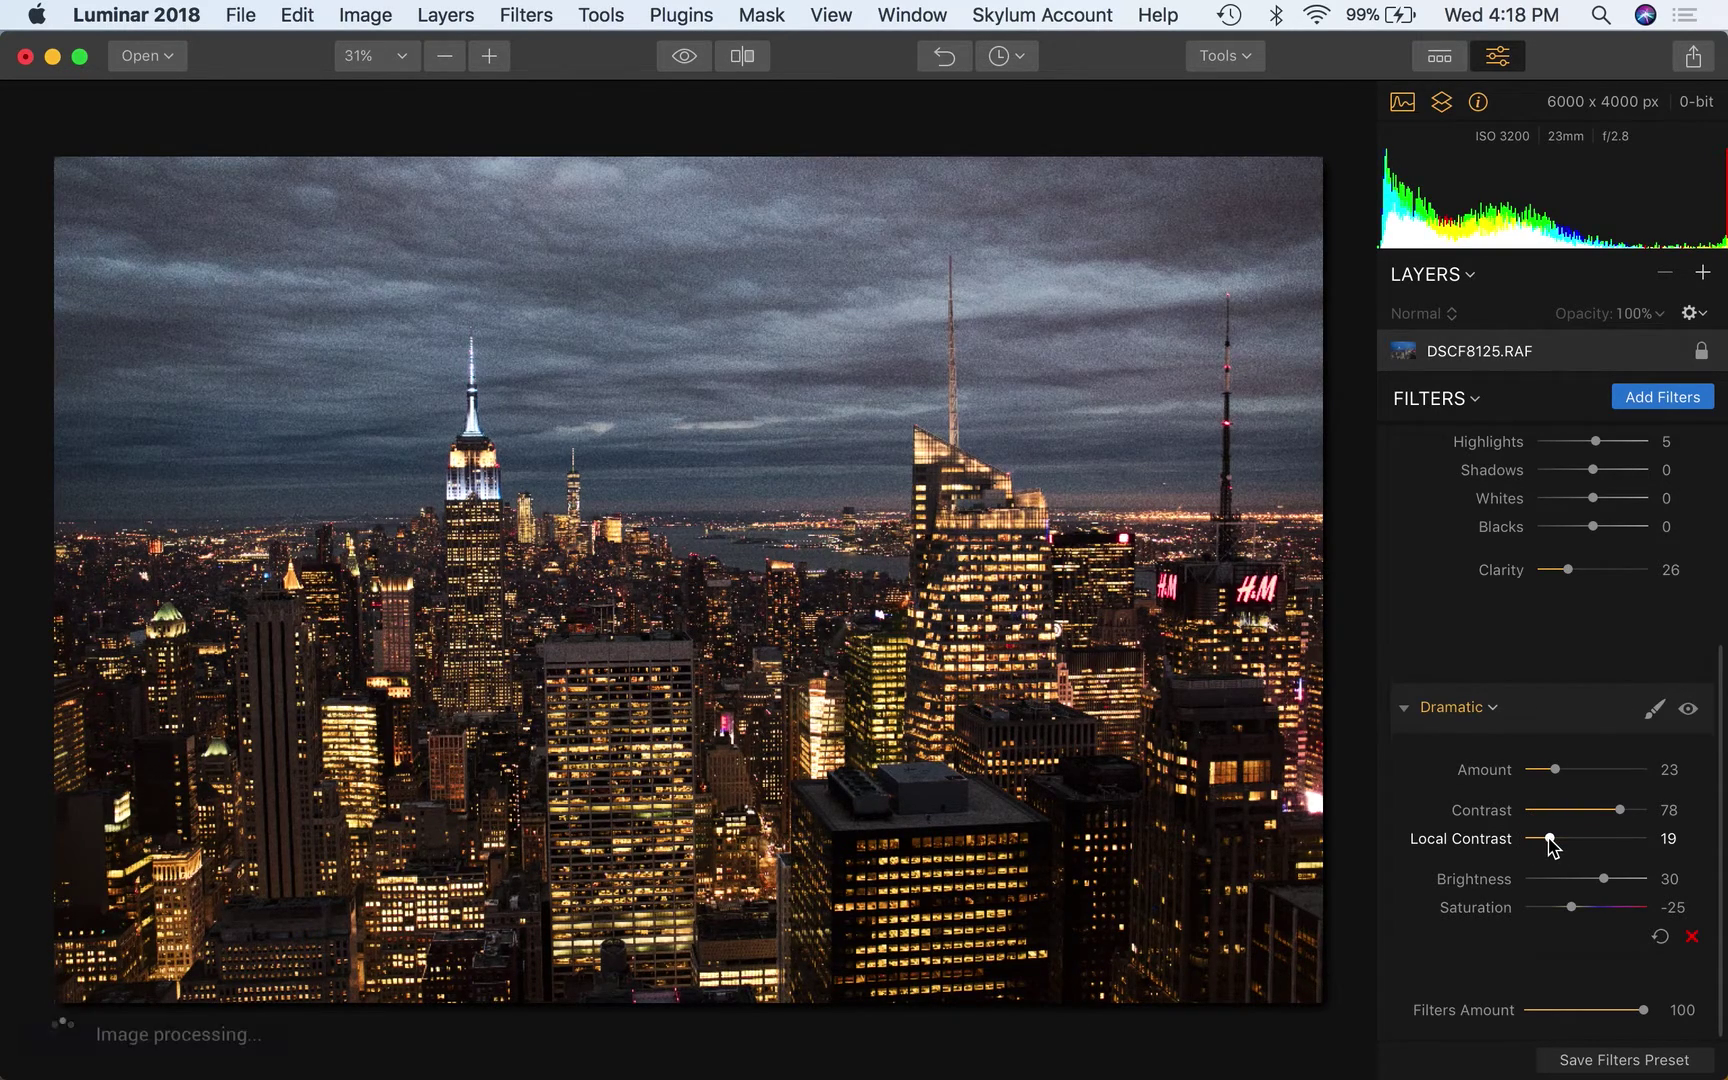
pyautogui.click(1628, 840)
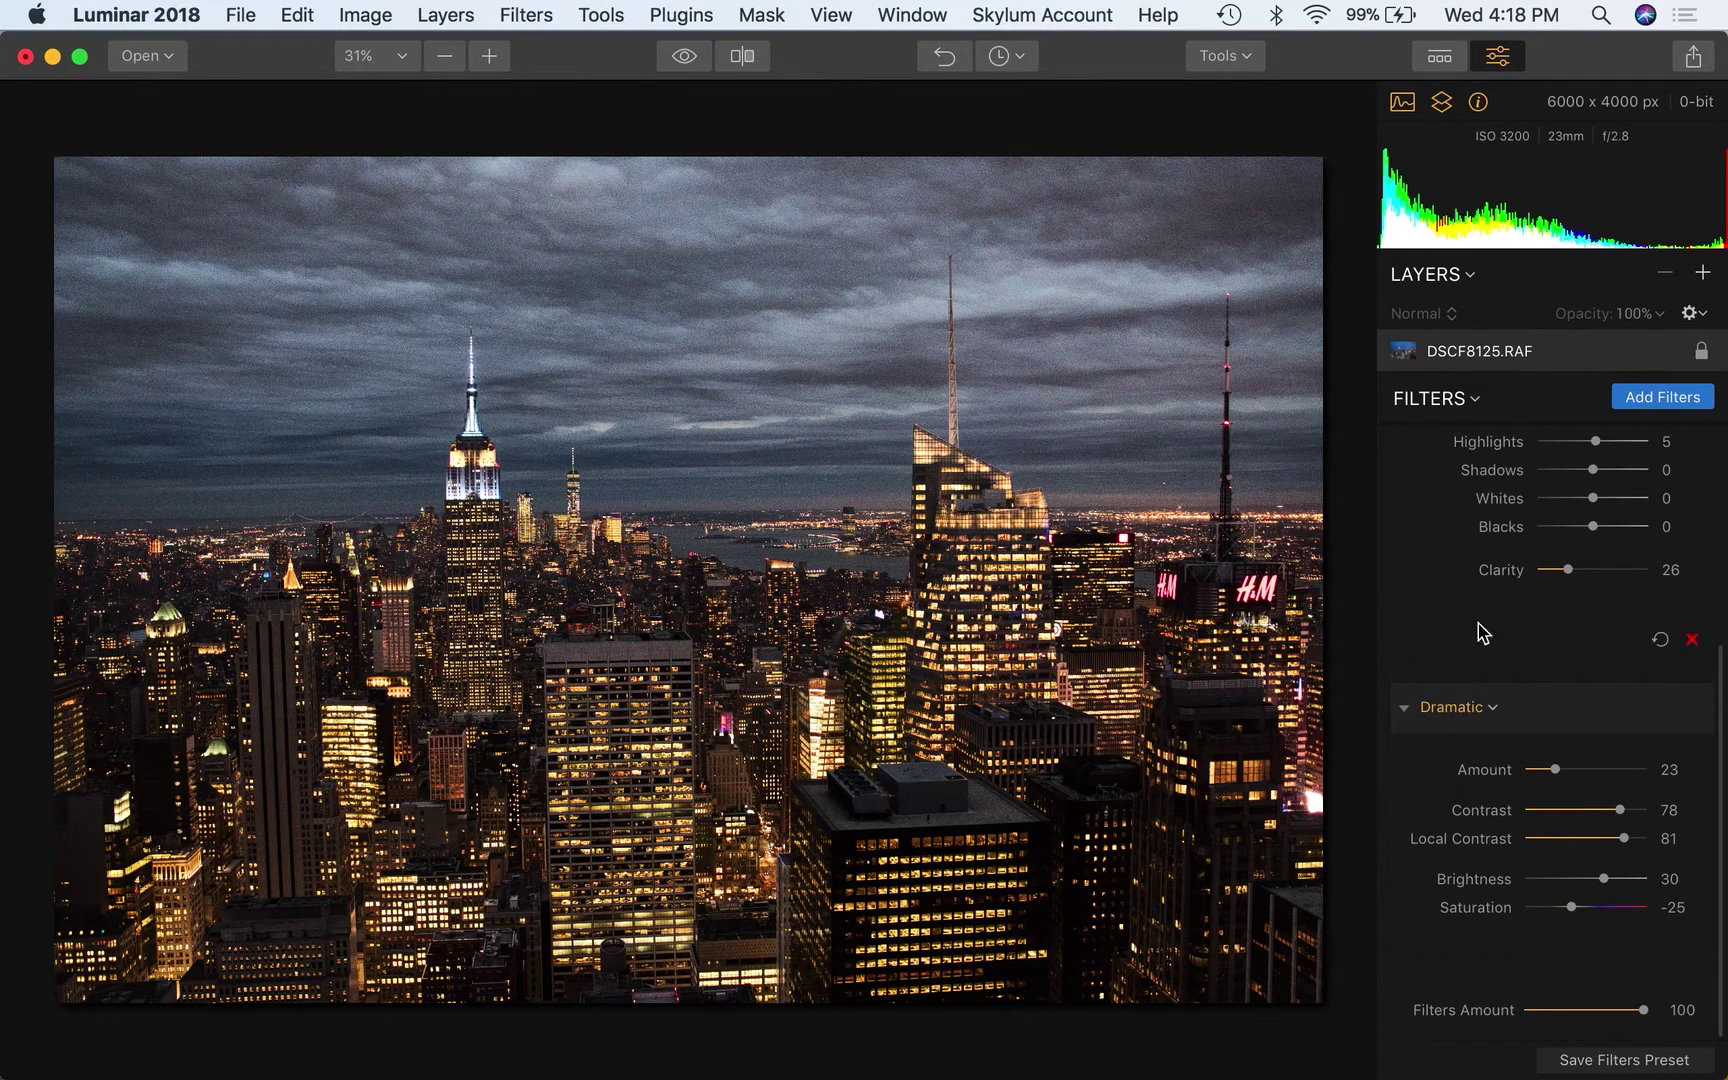
pyautogui.scroll(5, 1565, 610)
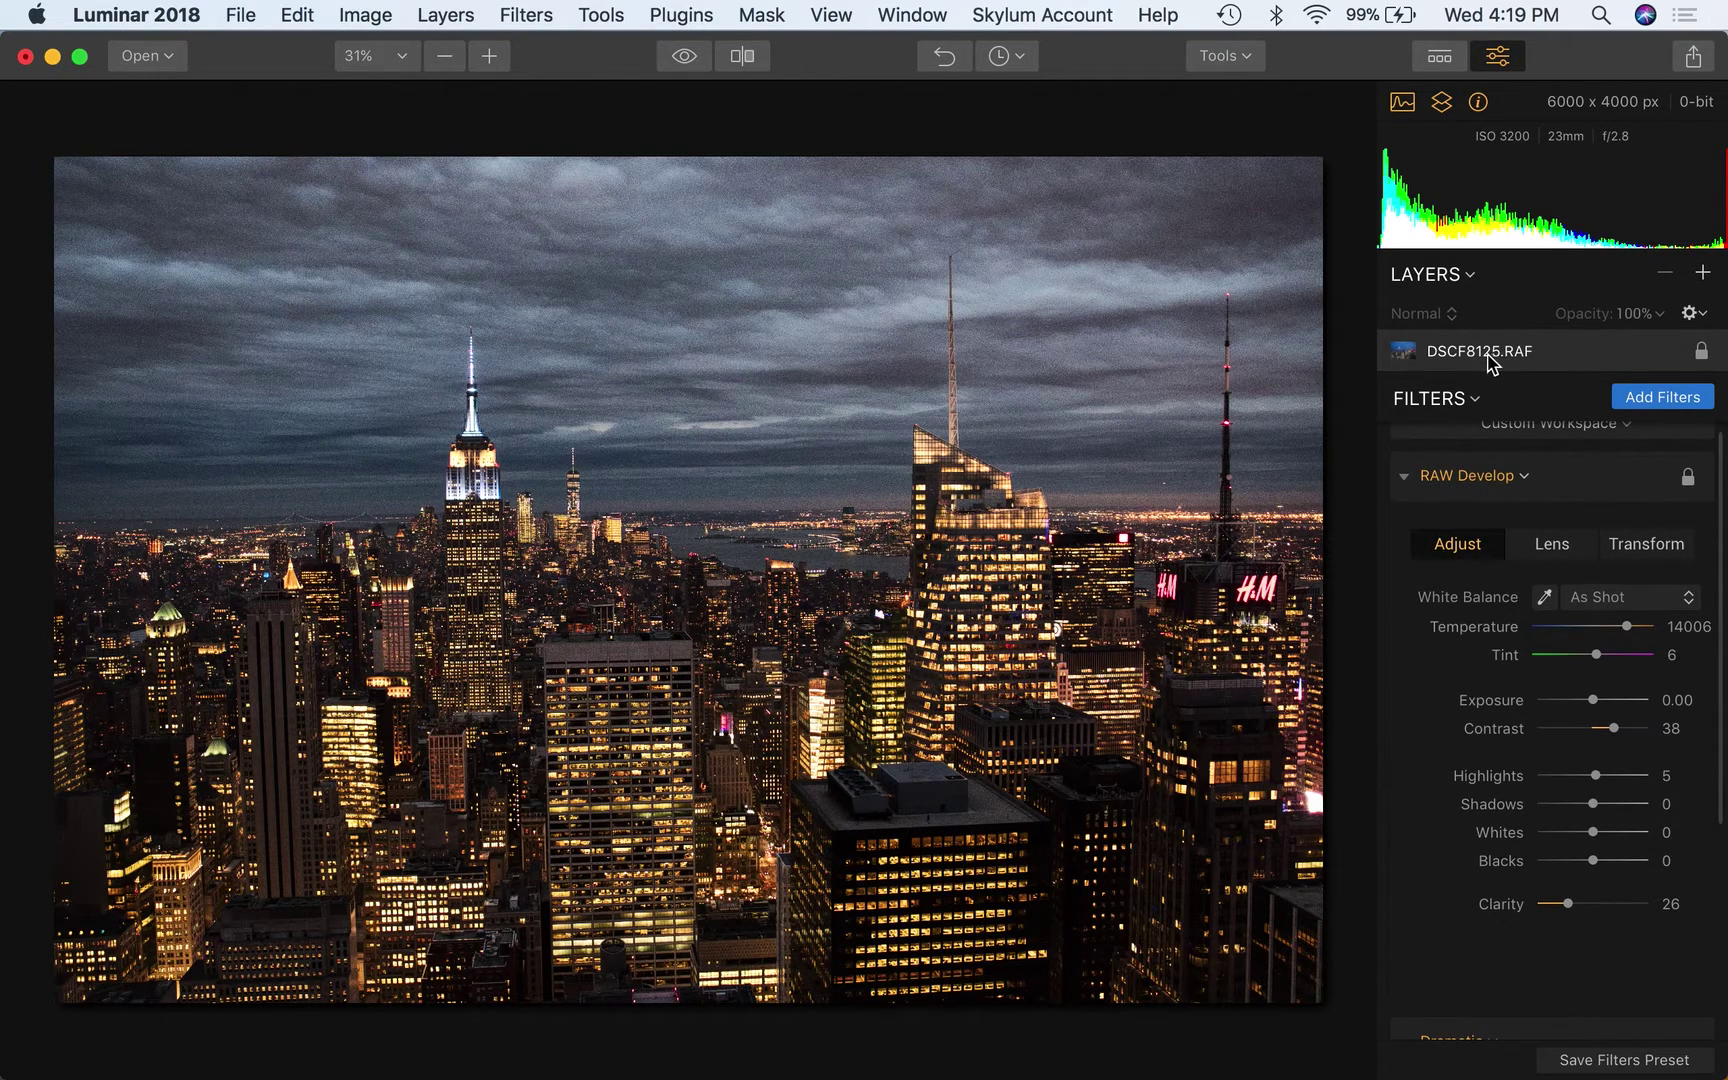
# Delete the Dramatic filter and add an empty adjustment layer, Layer 1, above the RAW photo
pyautogui.scroll(-5, 1575, 705)
pyautogui.scroll(-3, 1570, 705)
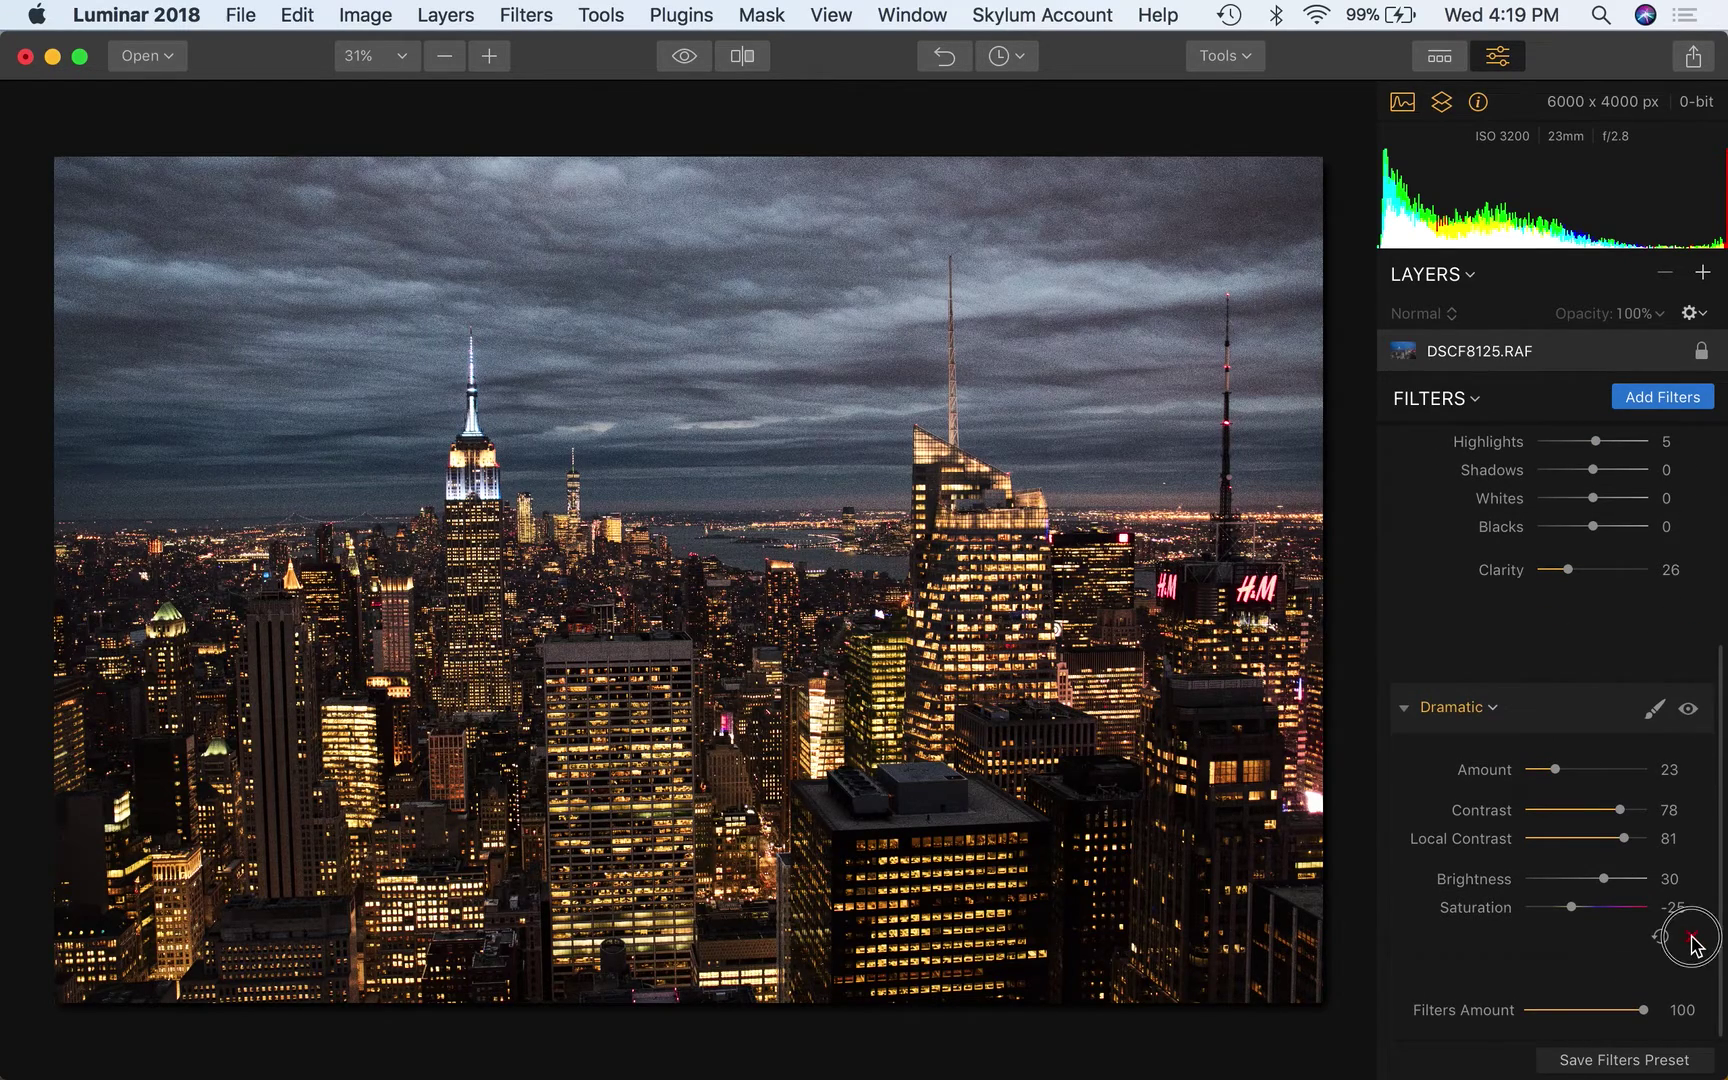
pyautogui.click(1692, 938)
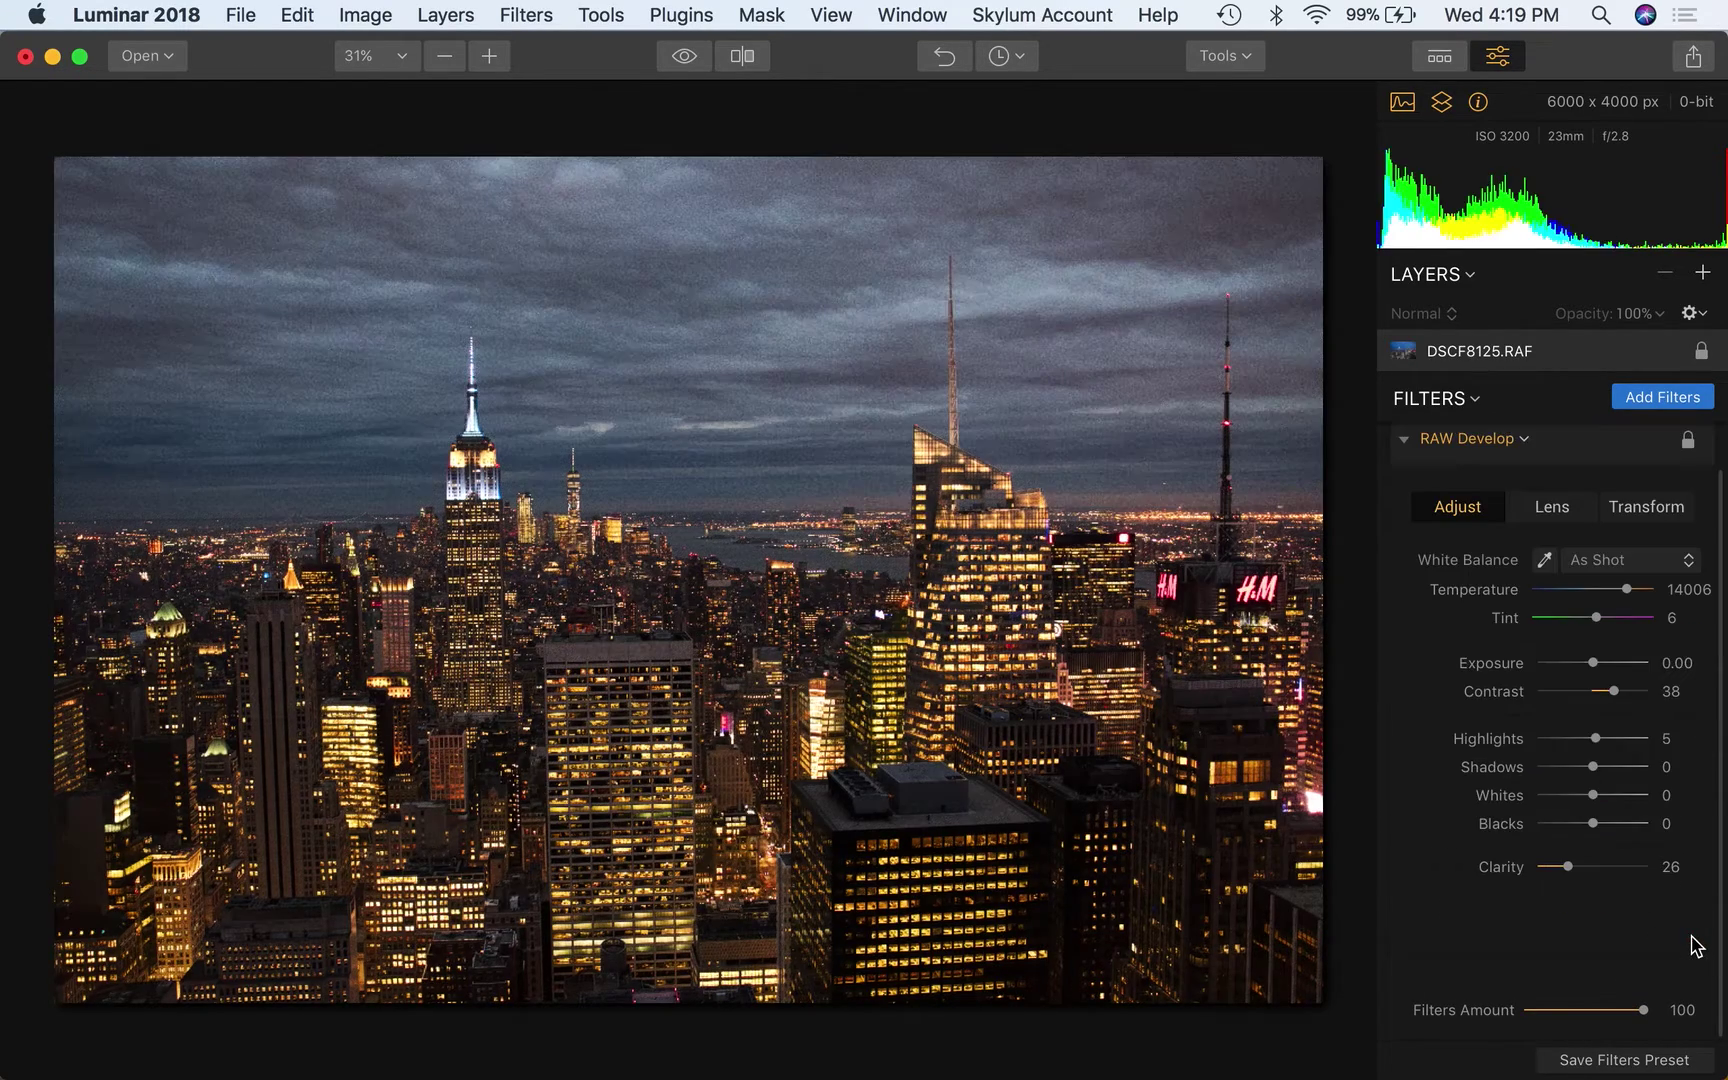
pyautogui.click(1702, 273)
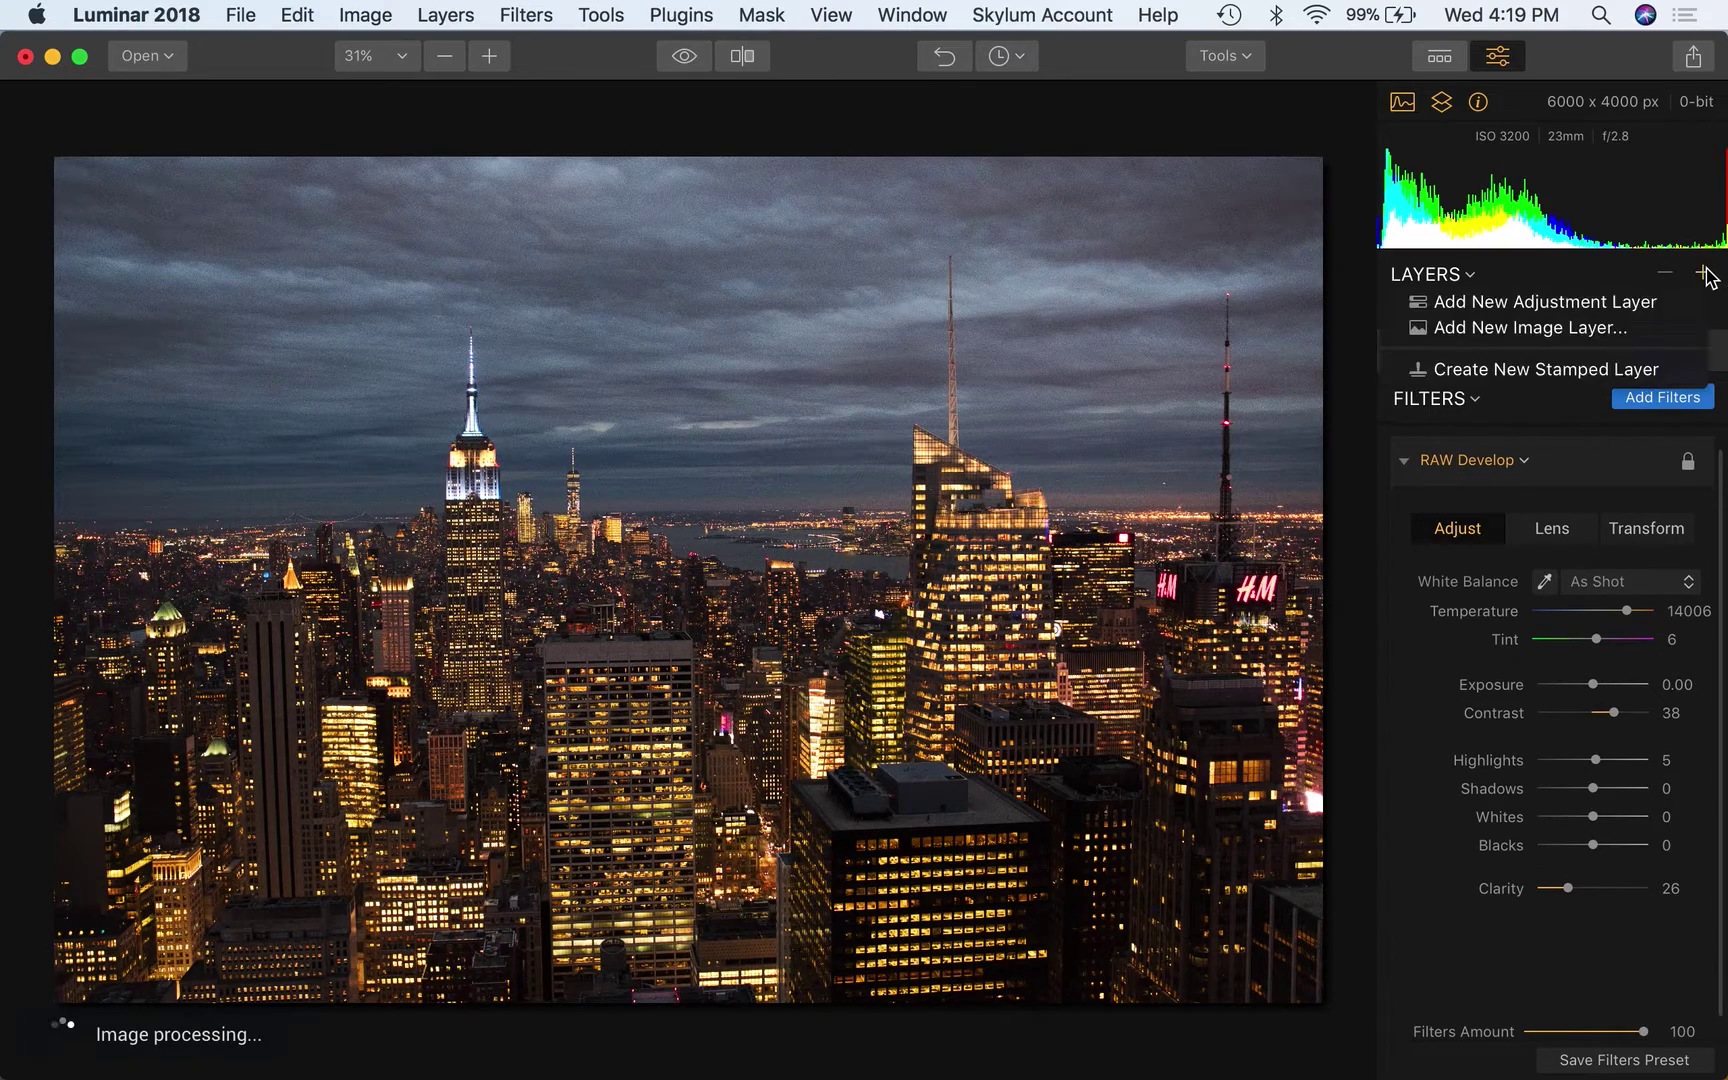
pyautogui.click(1651, 304)
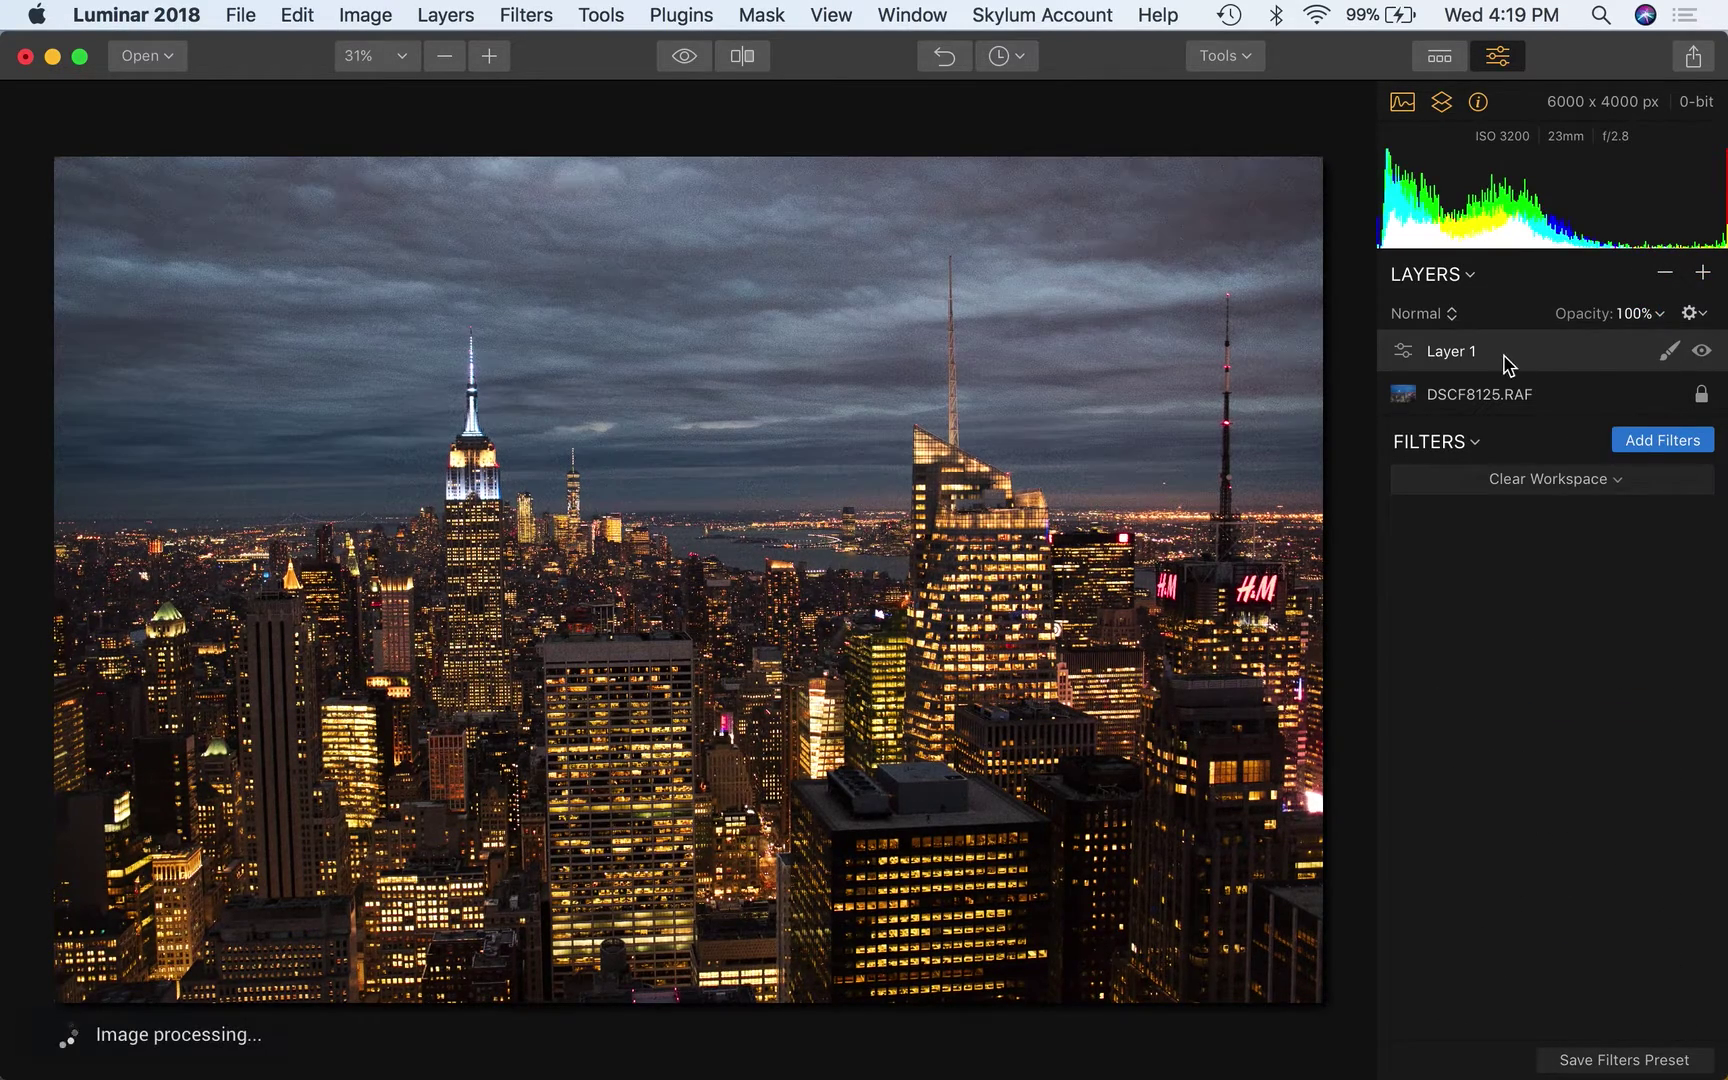
# Add a Dramatic filter to Layer 1 with Amount 45 and Local Contrast 78
pyautogui.click(1652, 445)
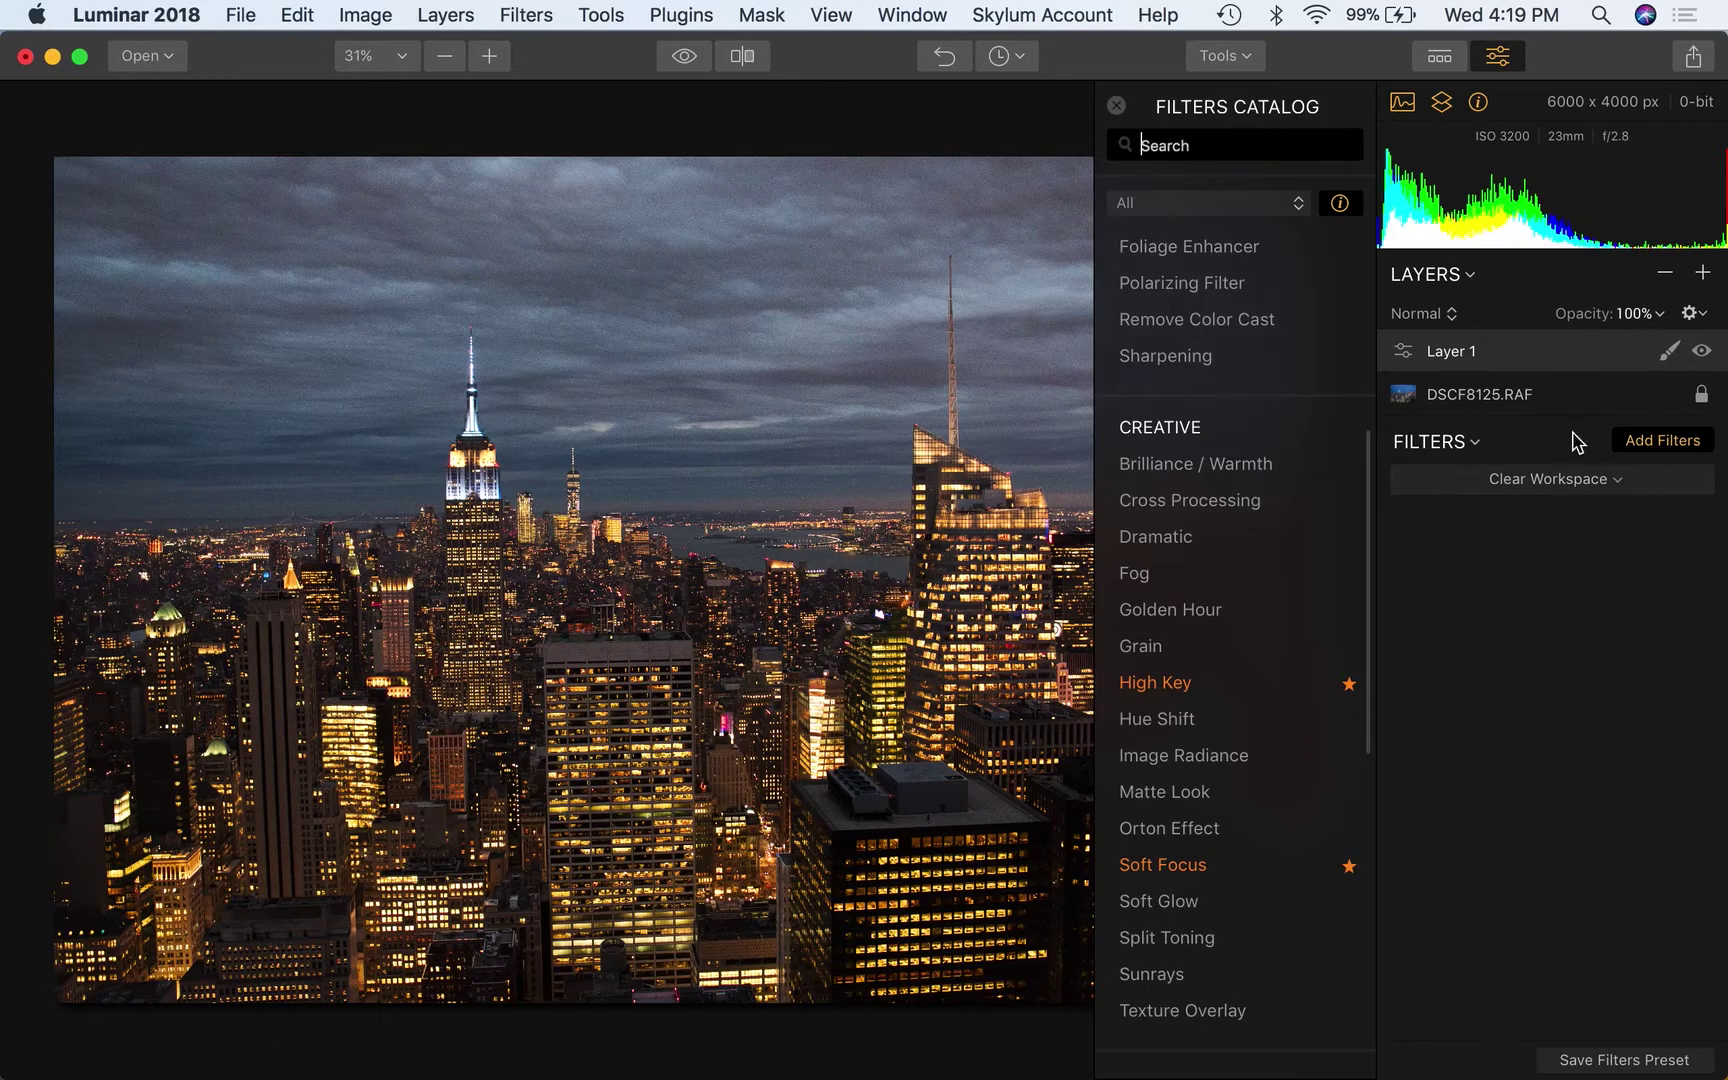
pyautogui.click(1207, 547)
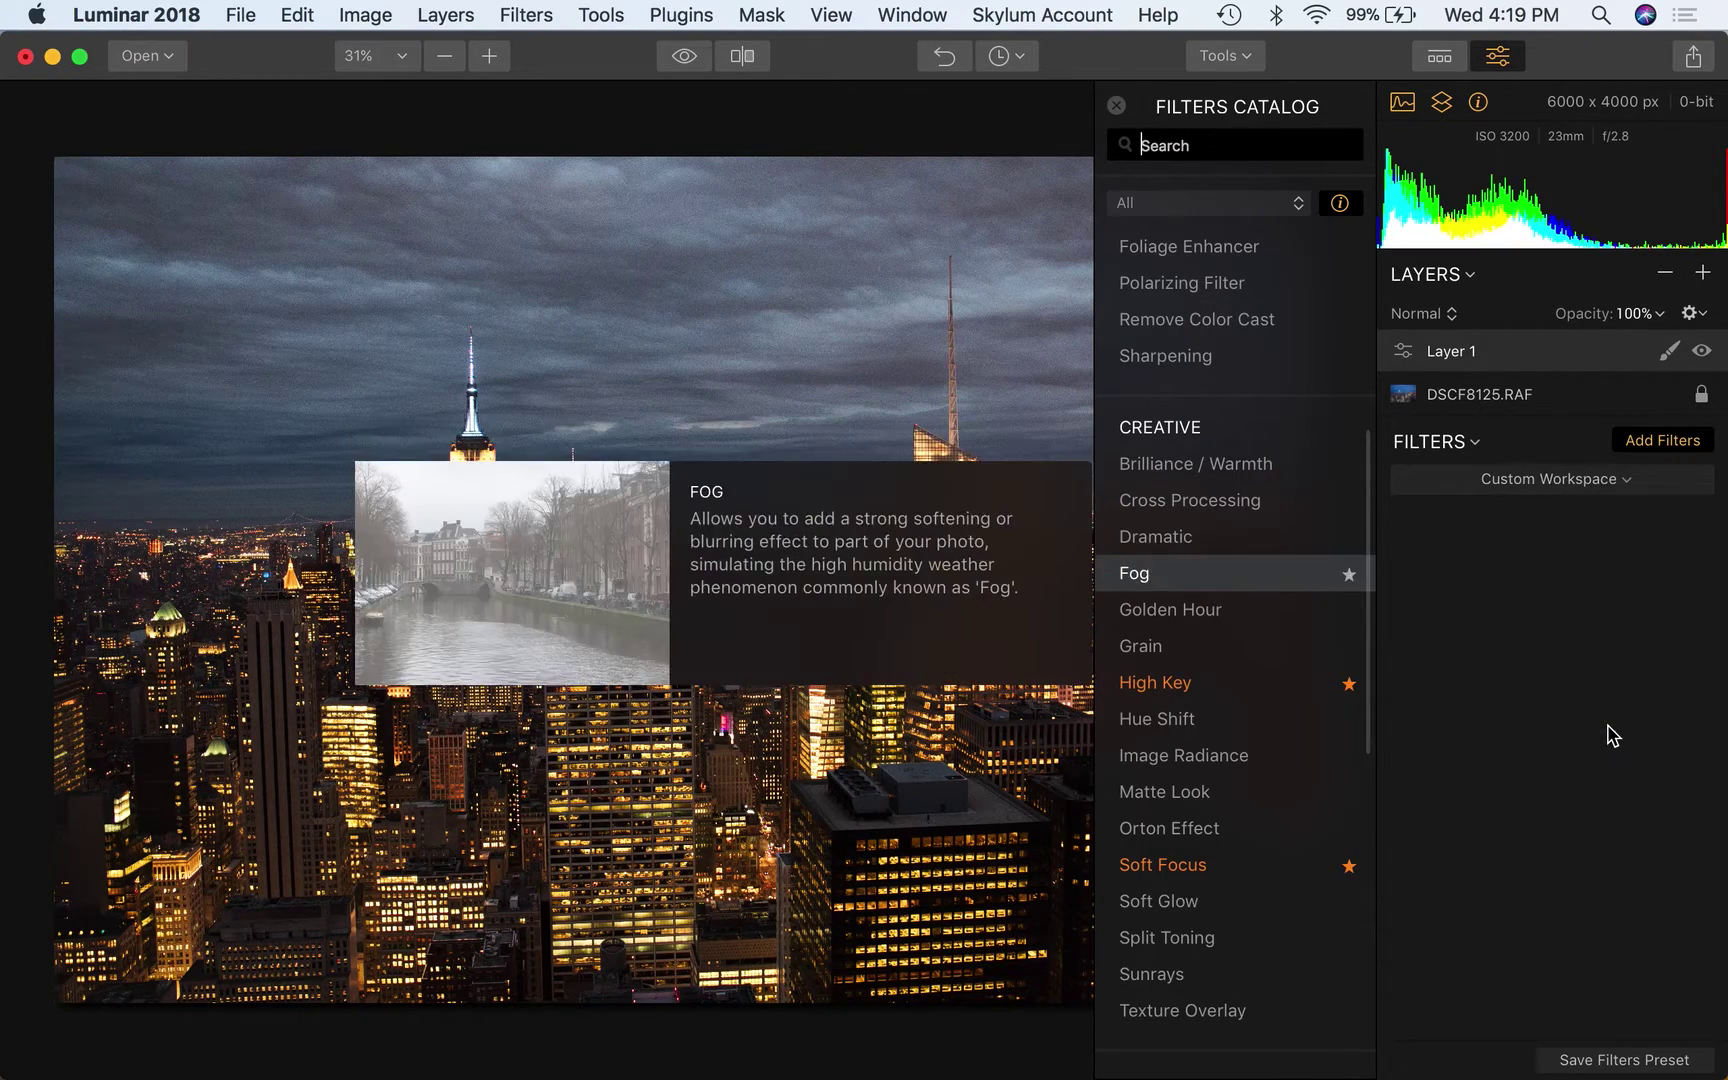
pyautogui.click(1582, 596)
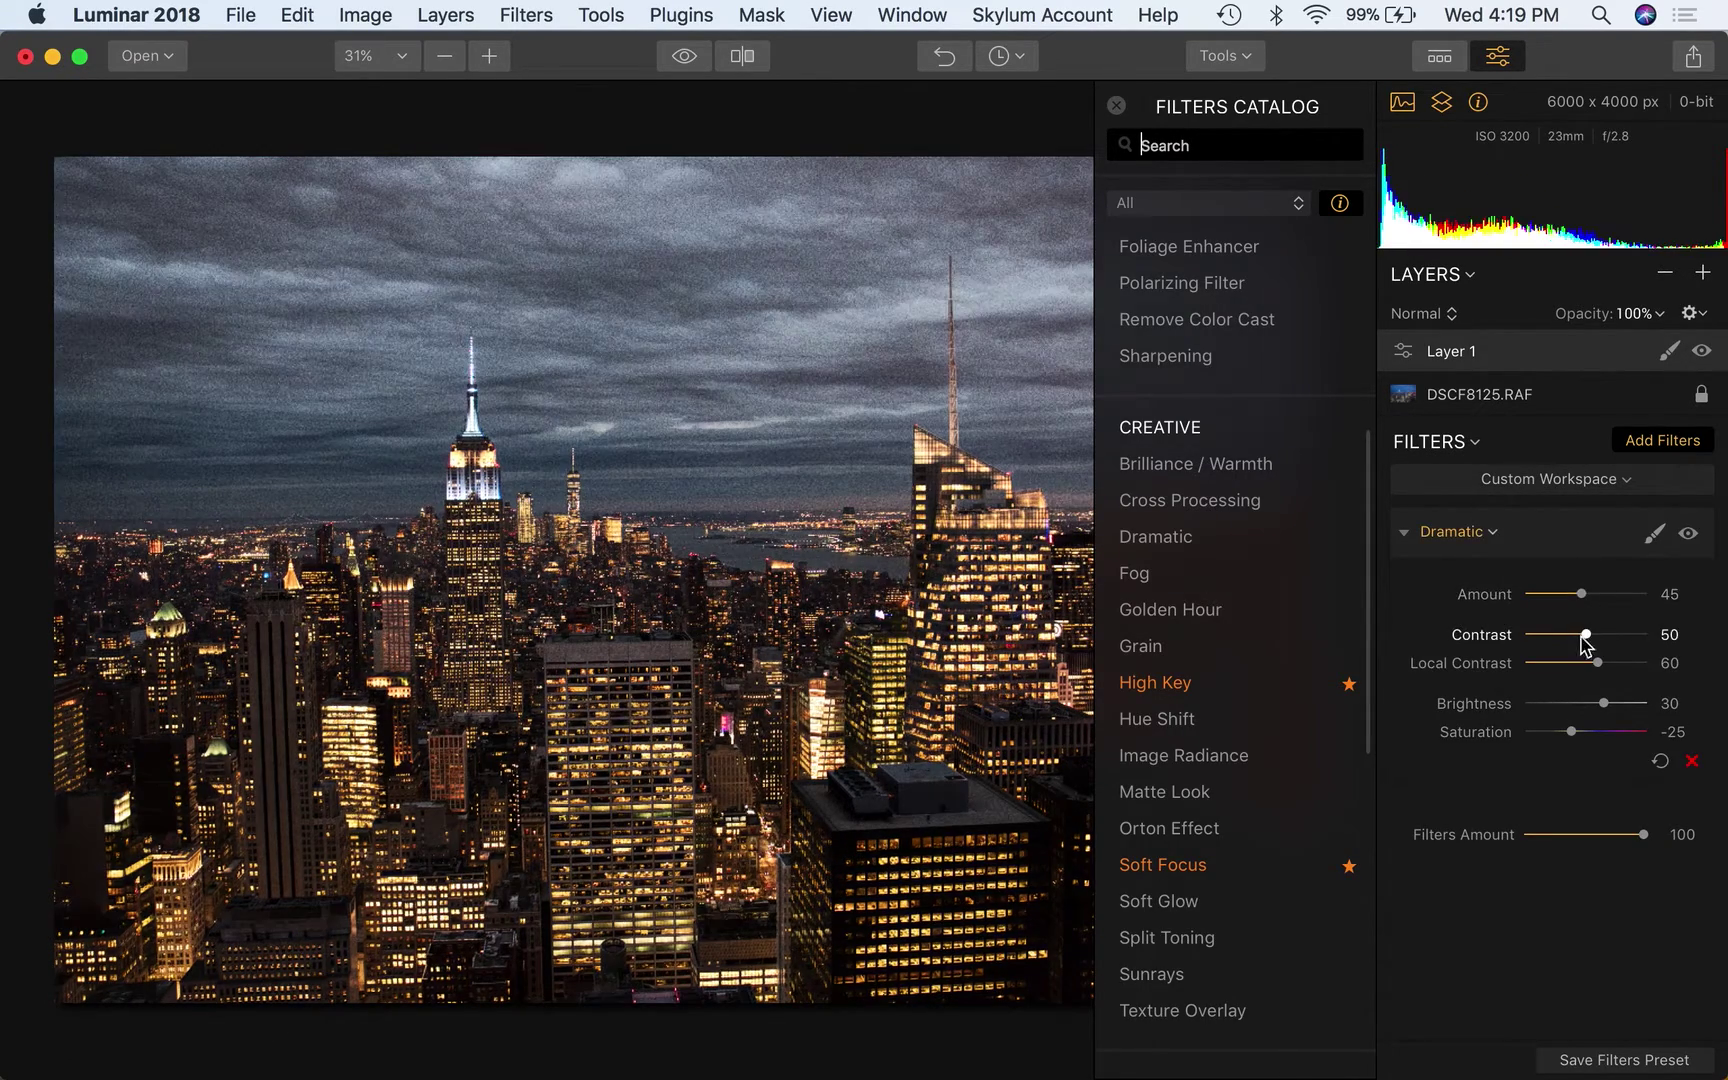
pyautogui.click(1620, 664)
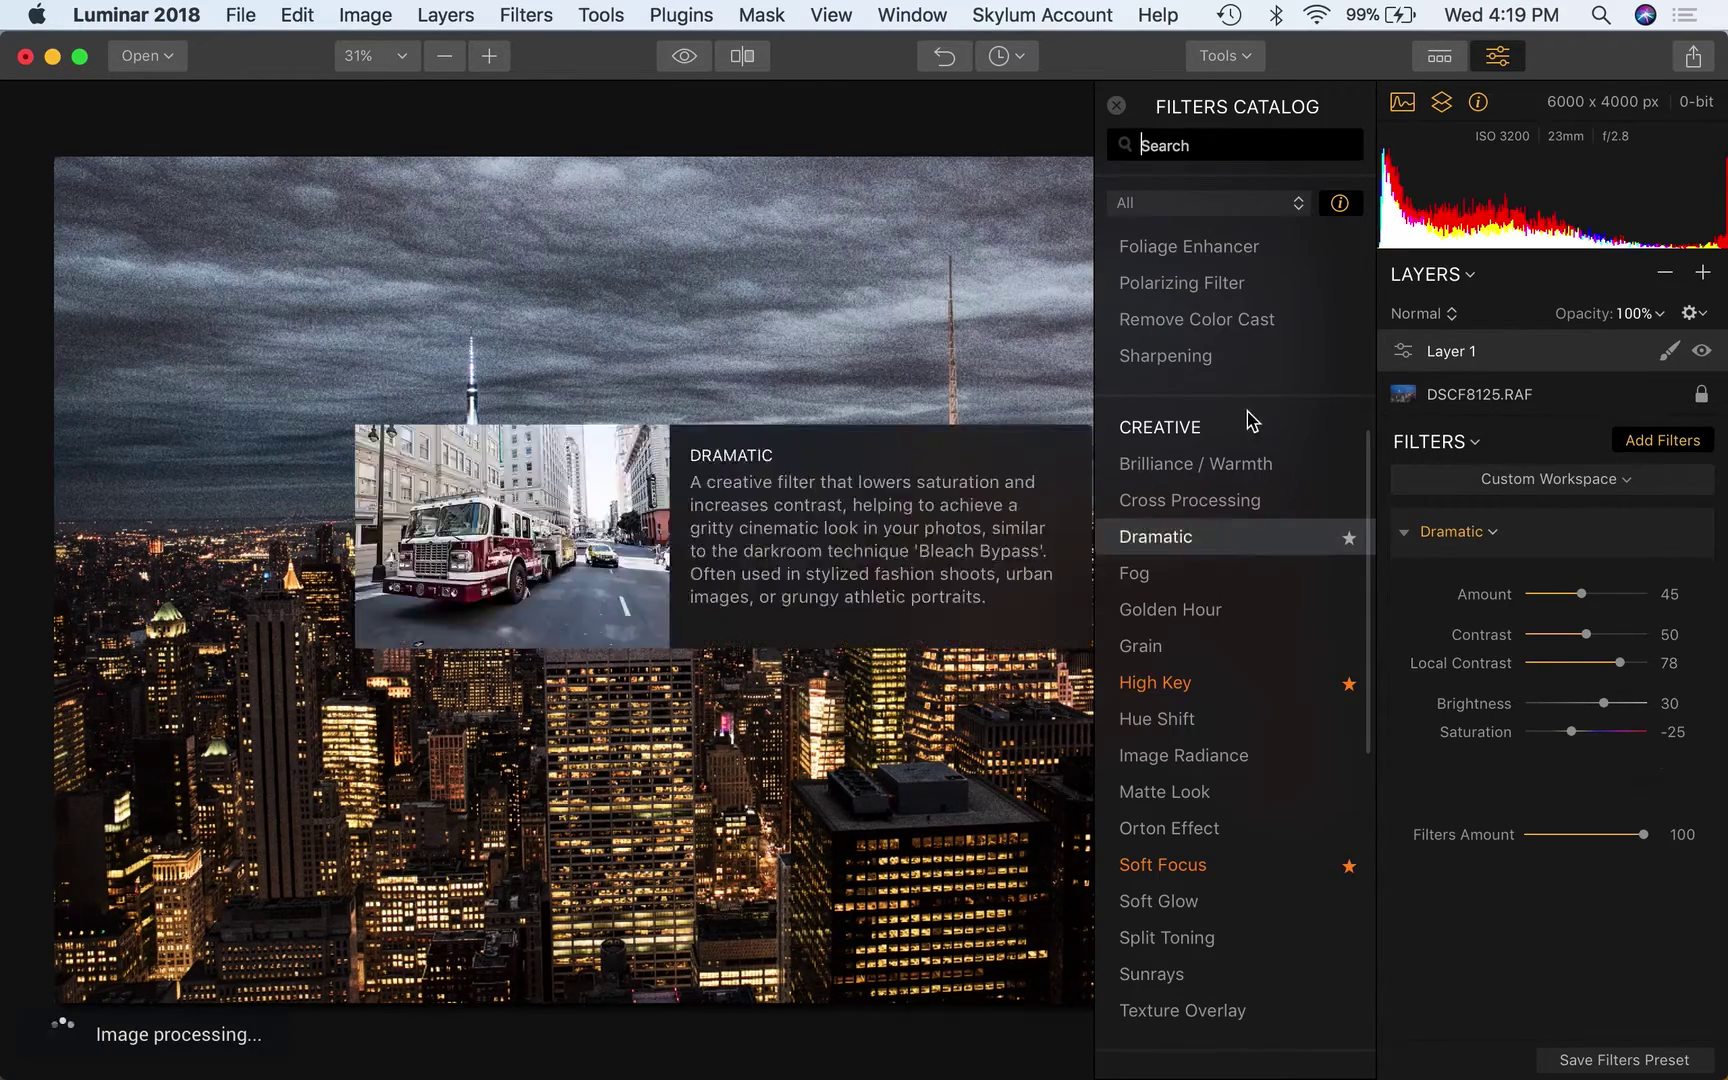
pyautogui.click(1117, 106)
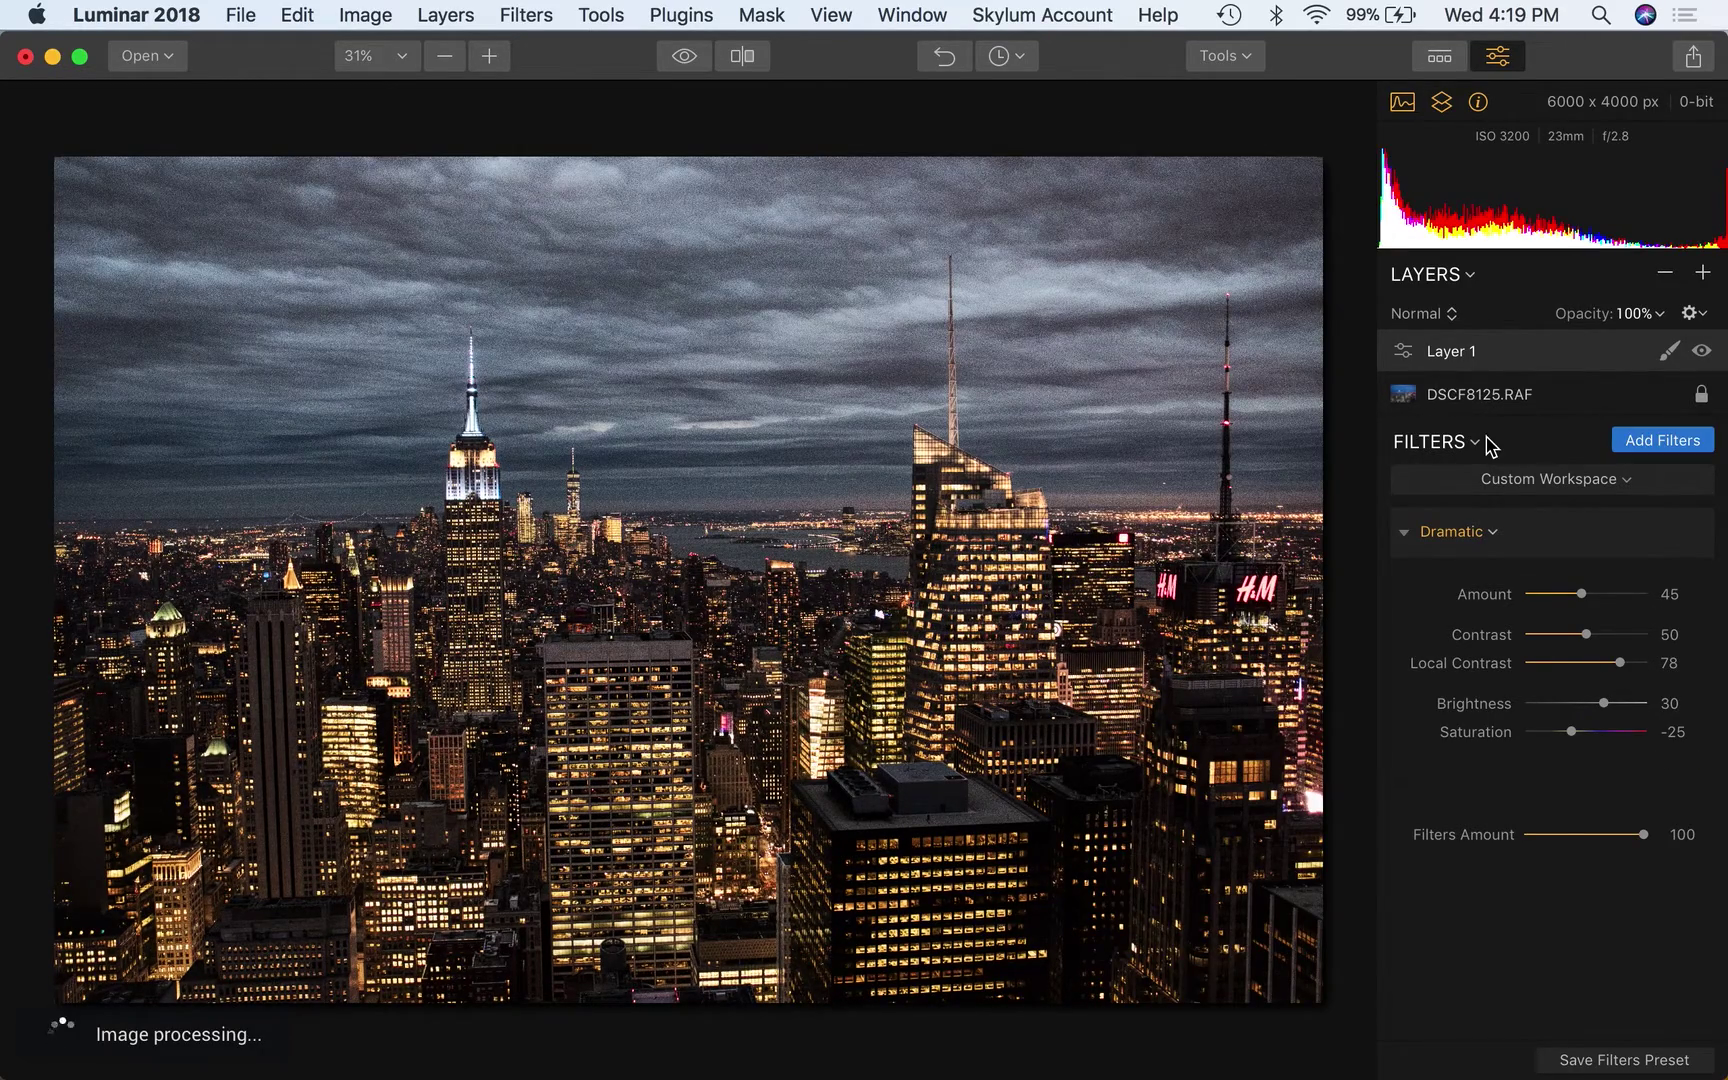
# Rename Layer 1 to 'Dramatic adjustment'
pyautogui.doubleClick(1456, 352)
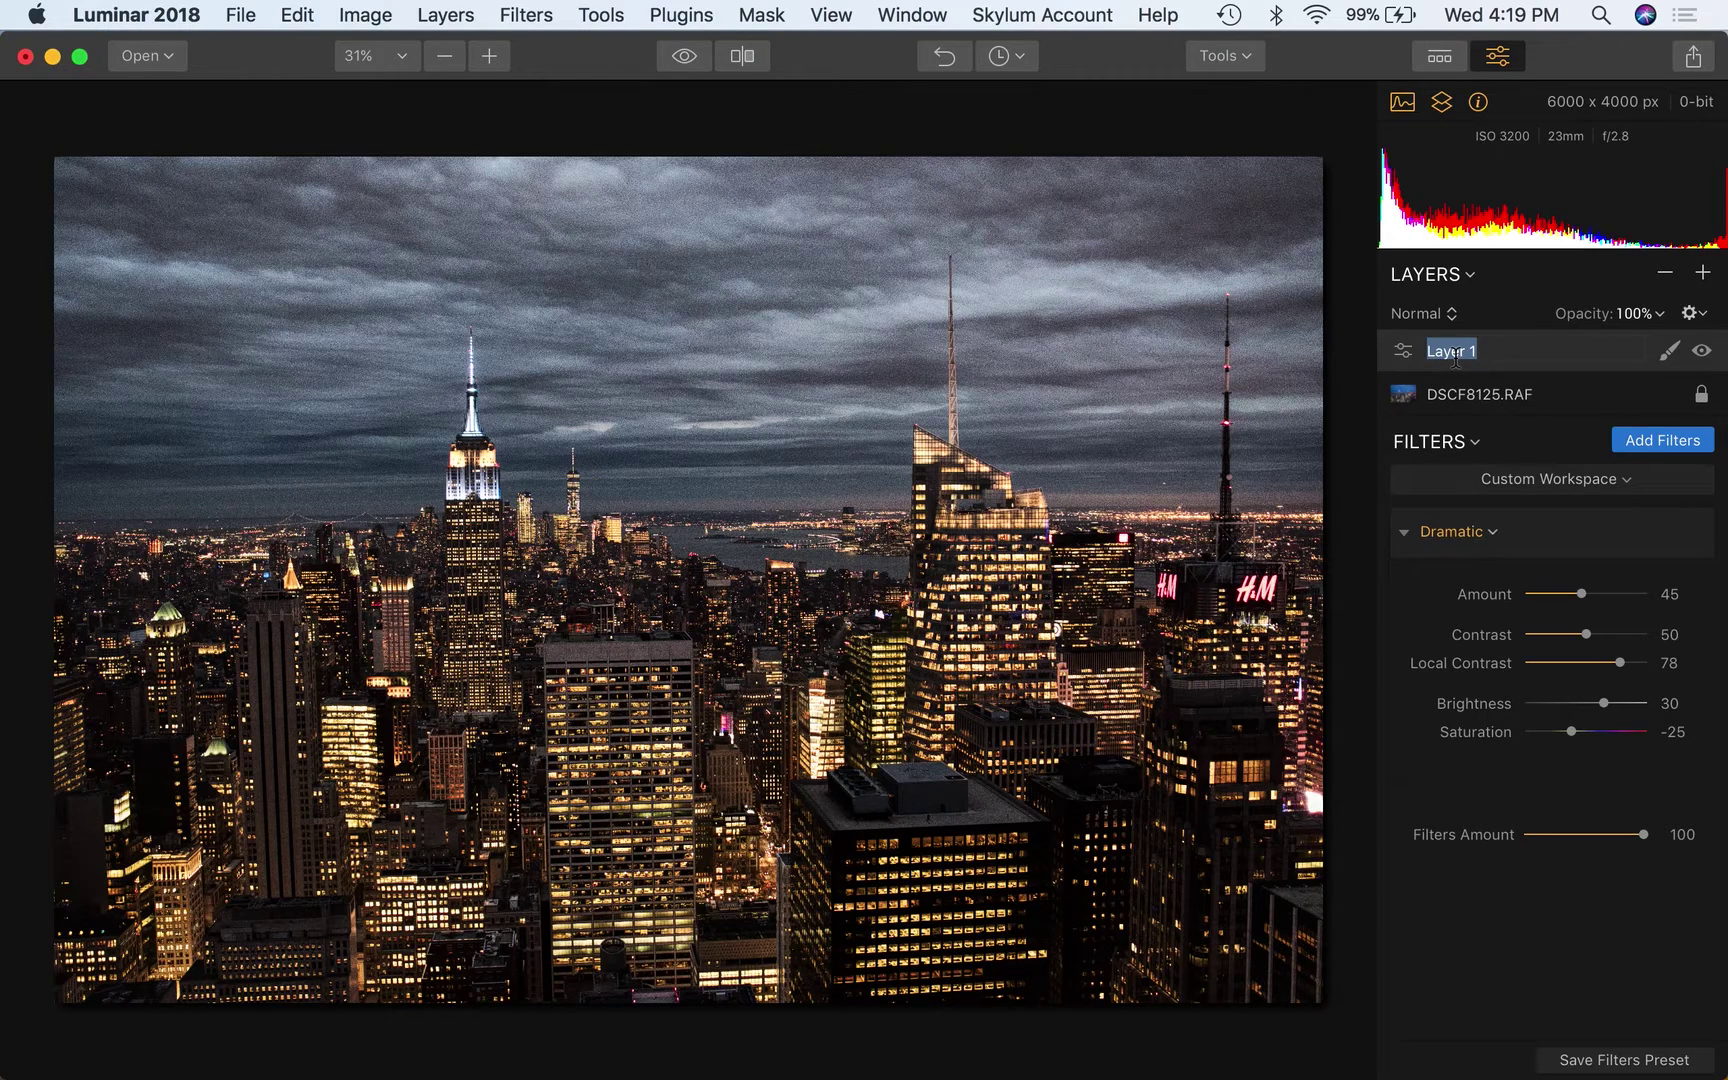
pyautogui.write('Dramatic adjustment')
pyautogui.press('Return')
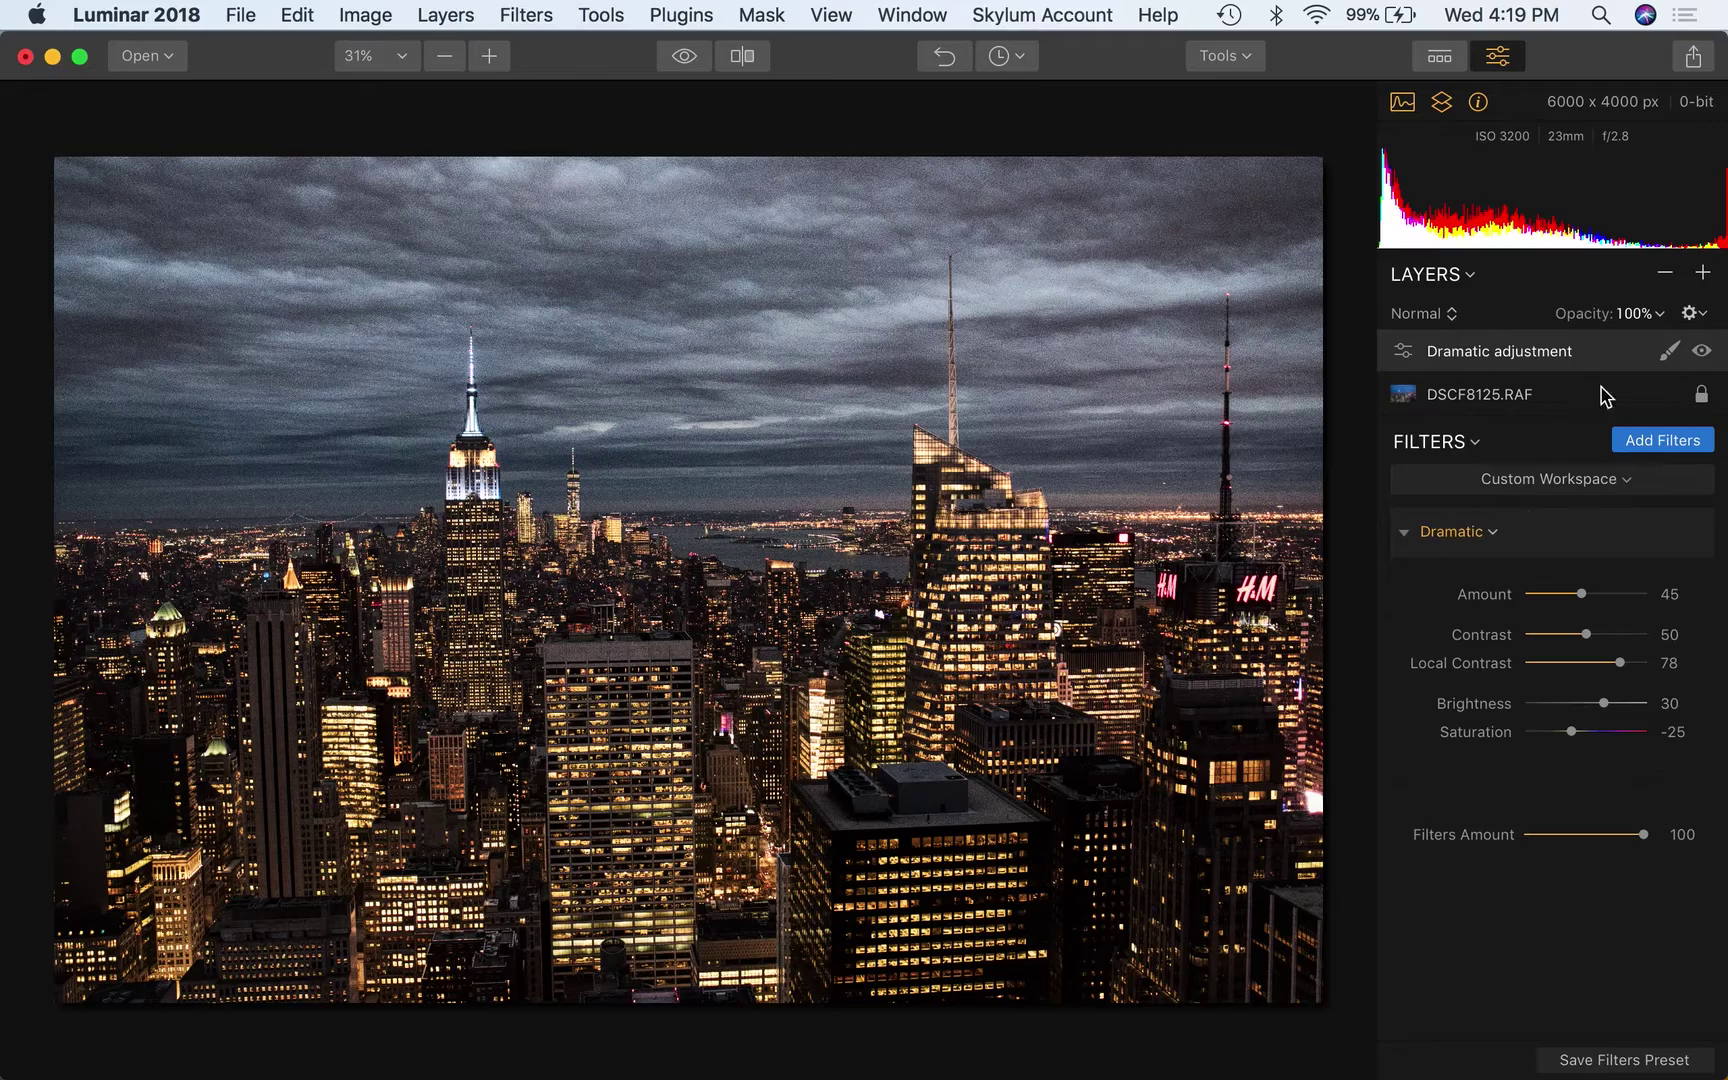
# Compare the Dramatic adjustment layer at 0% and 100% opacity, settle near 67%, then delete it
pyautogui.click(1656, 315)
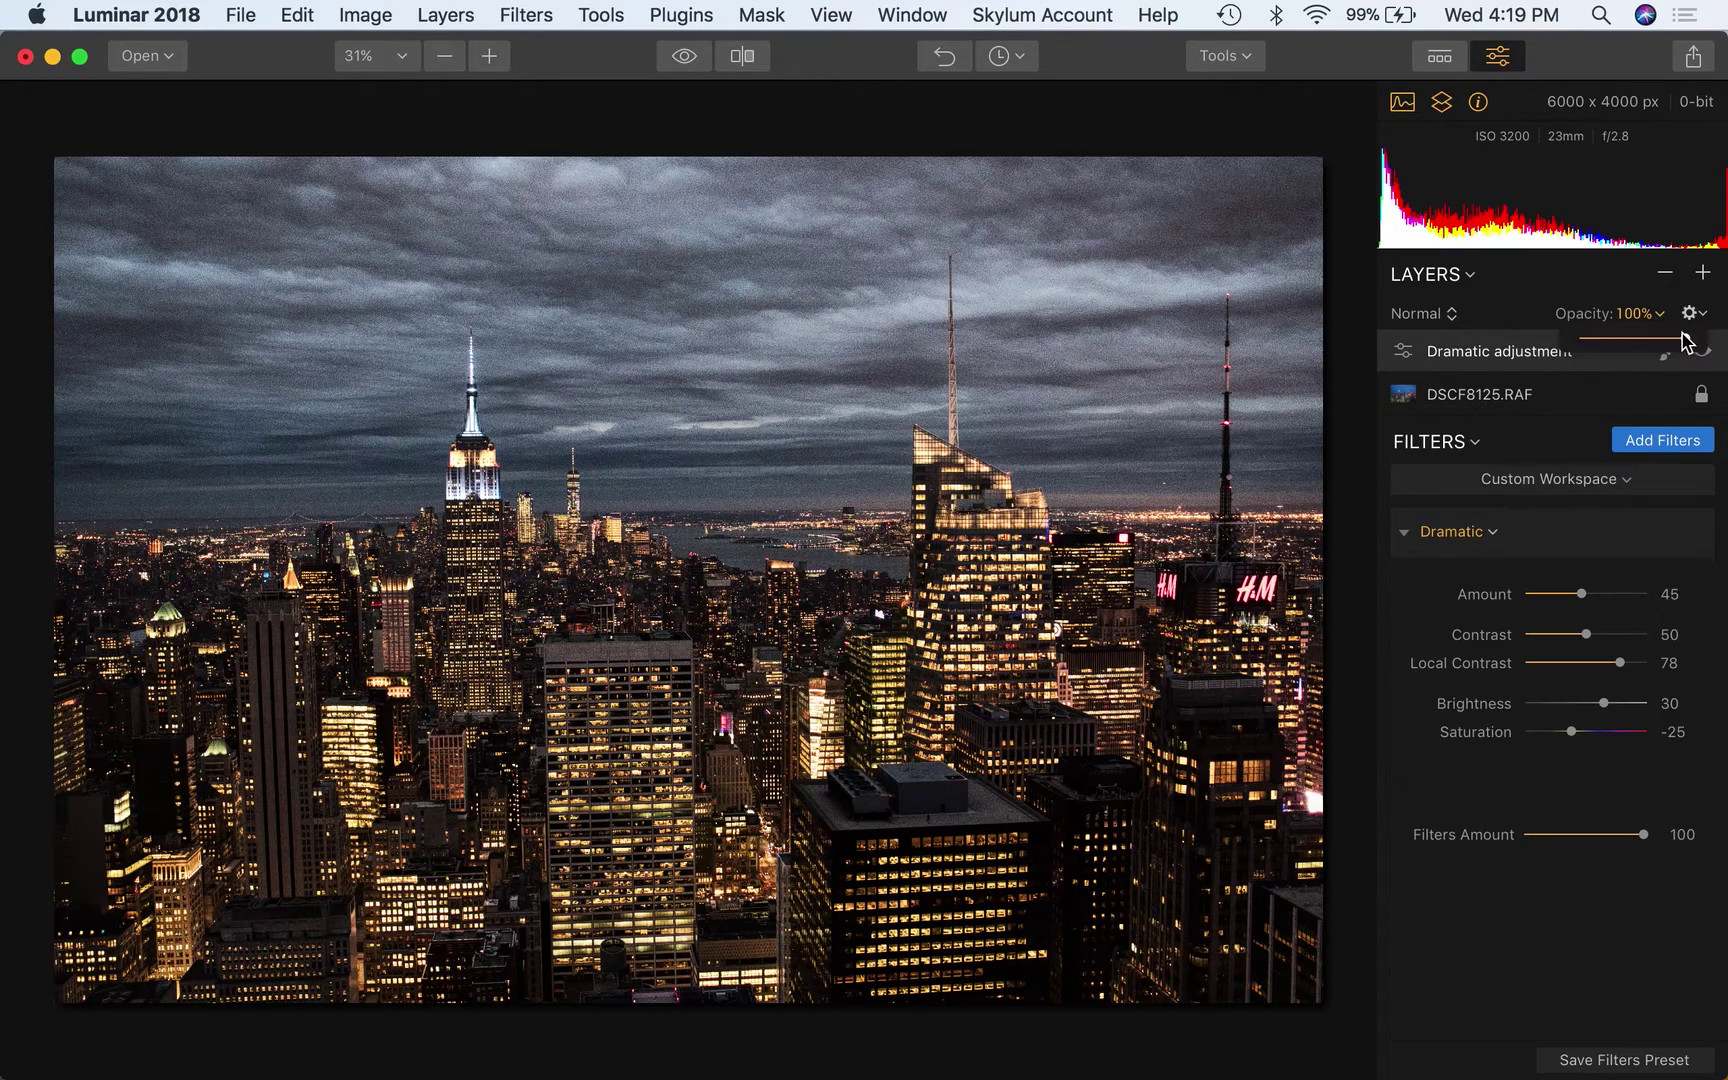
pyautogui.click(1688, 342)
pyautogui.moveTo(1688, 342); pyautogui.dragTo(1569, 341)
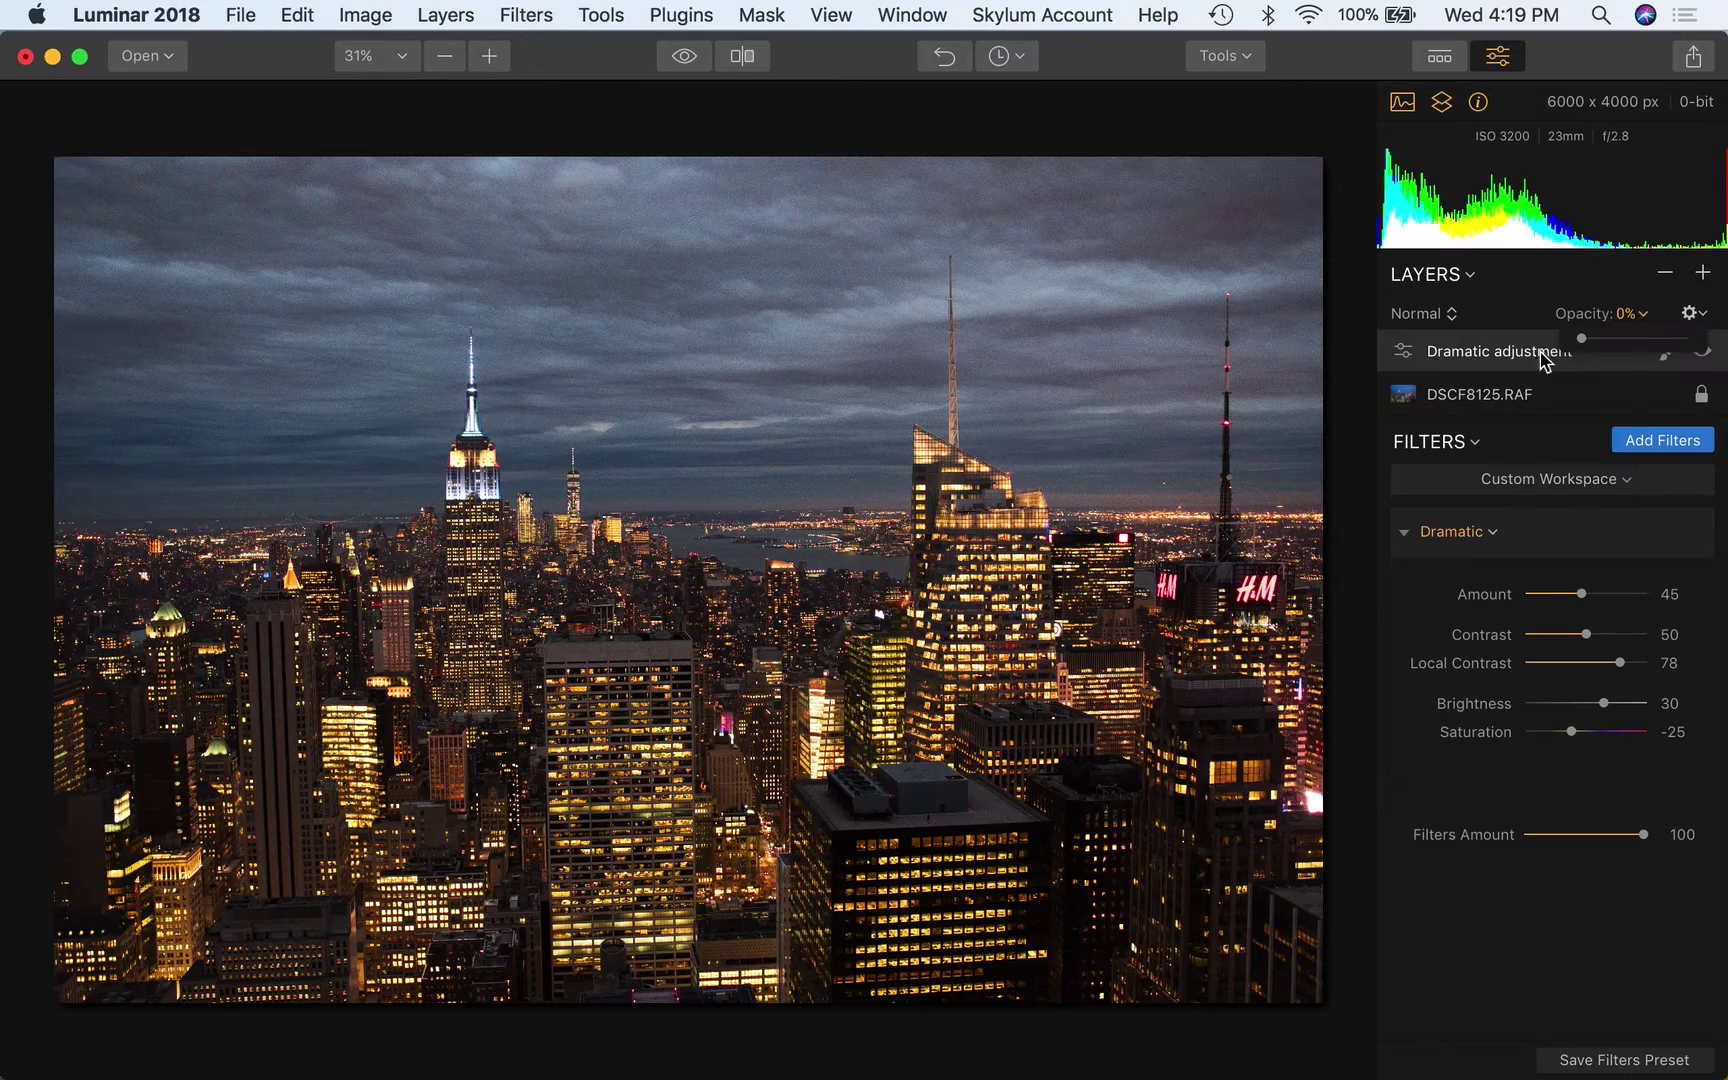
pyautogui.moveTo(1582, 338); pyautogui.dragTo(1697, 347)
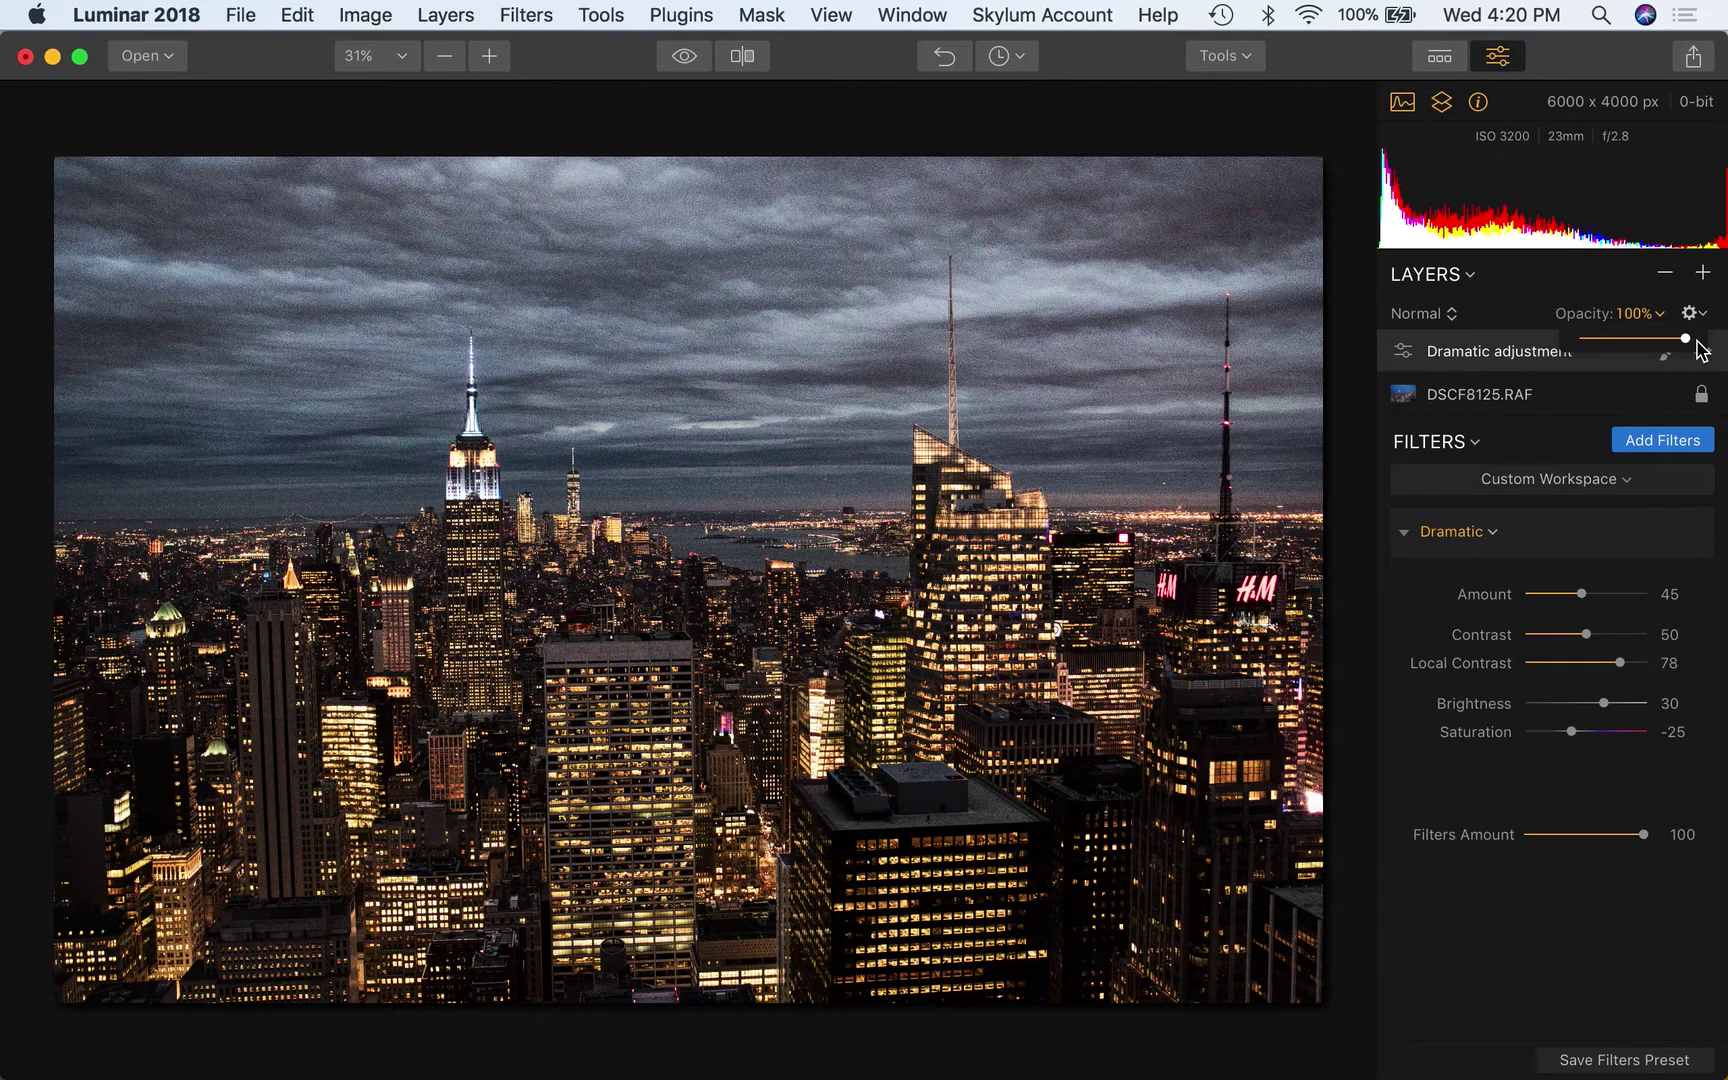
pyautogui.moveTo(1686, 340); pyautogui.dragTo(1652, 340)
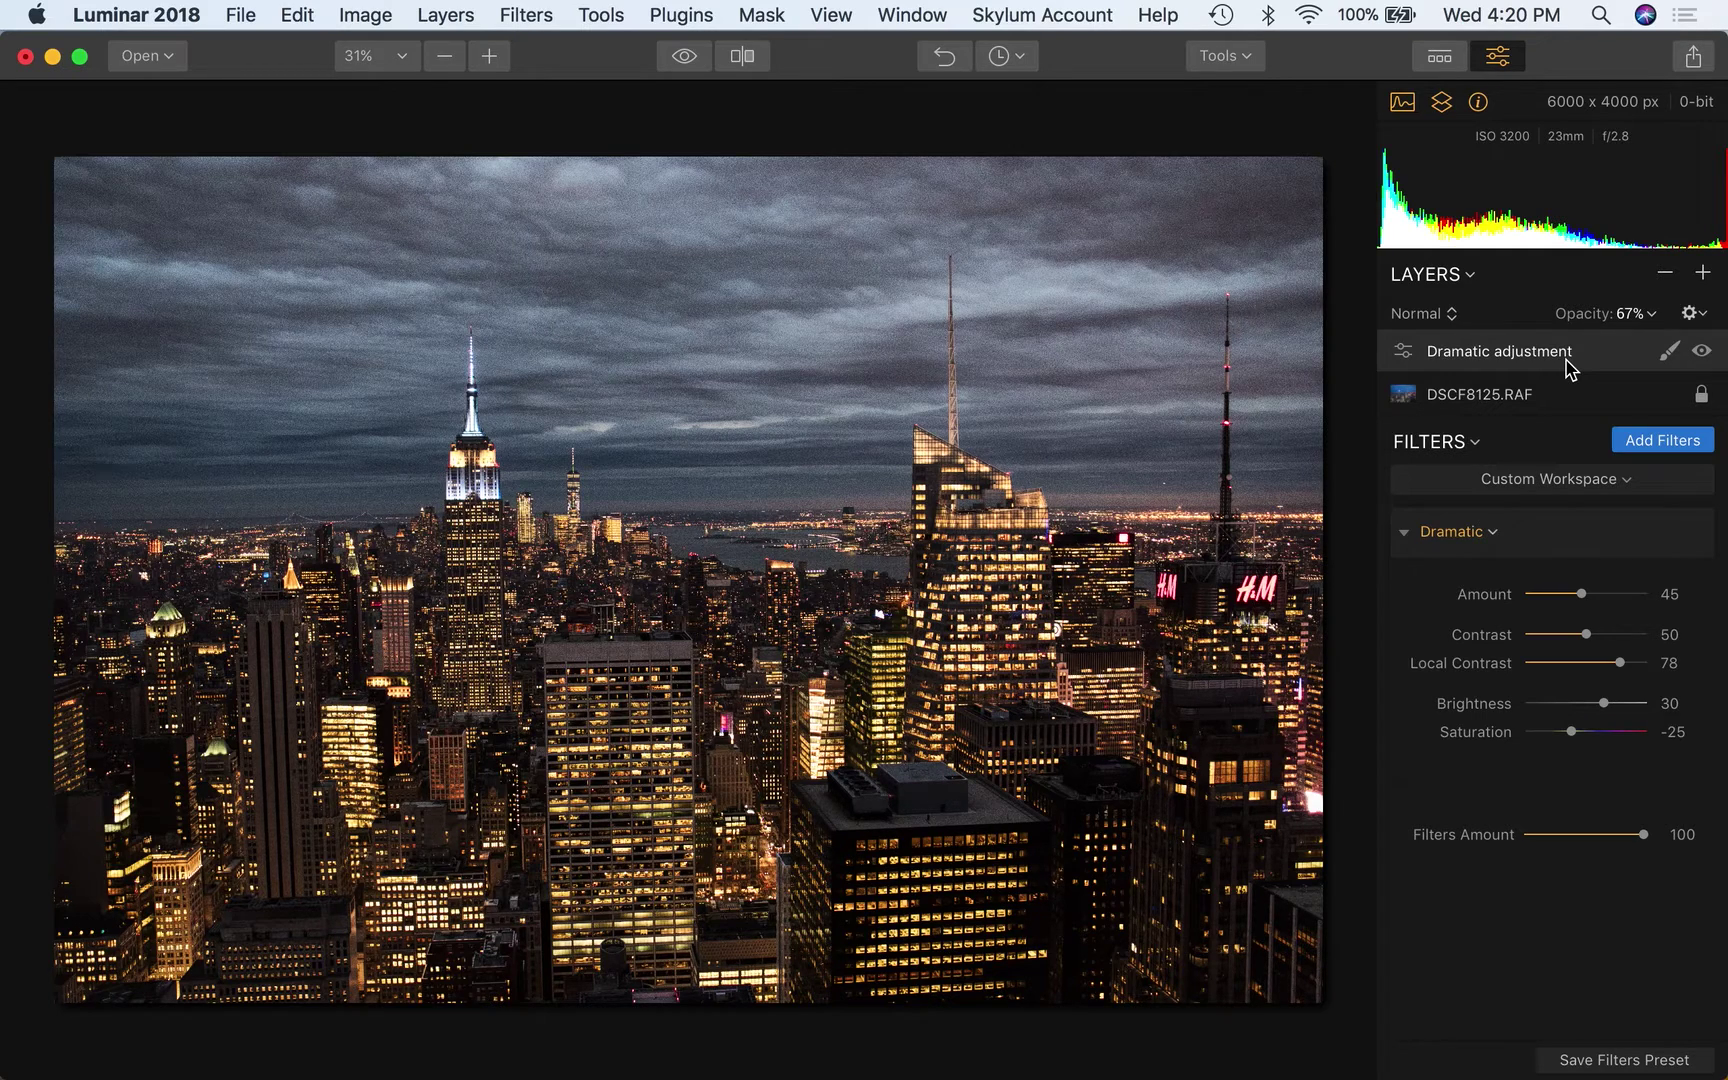
pyautogui.click(1666, 278)
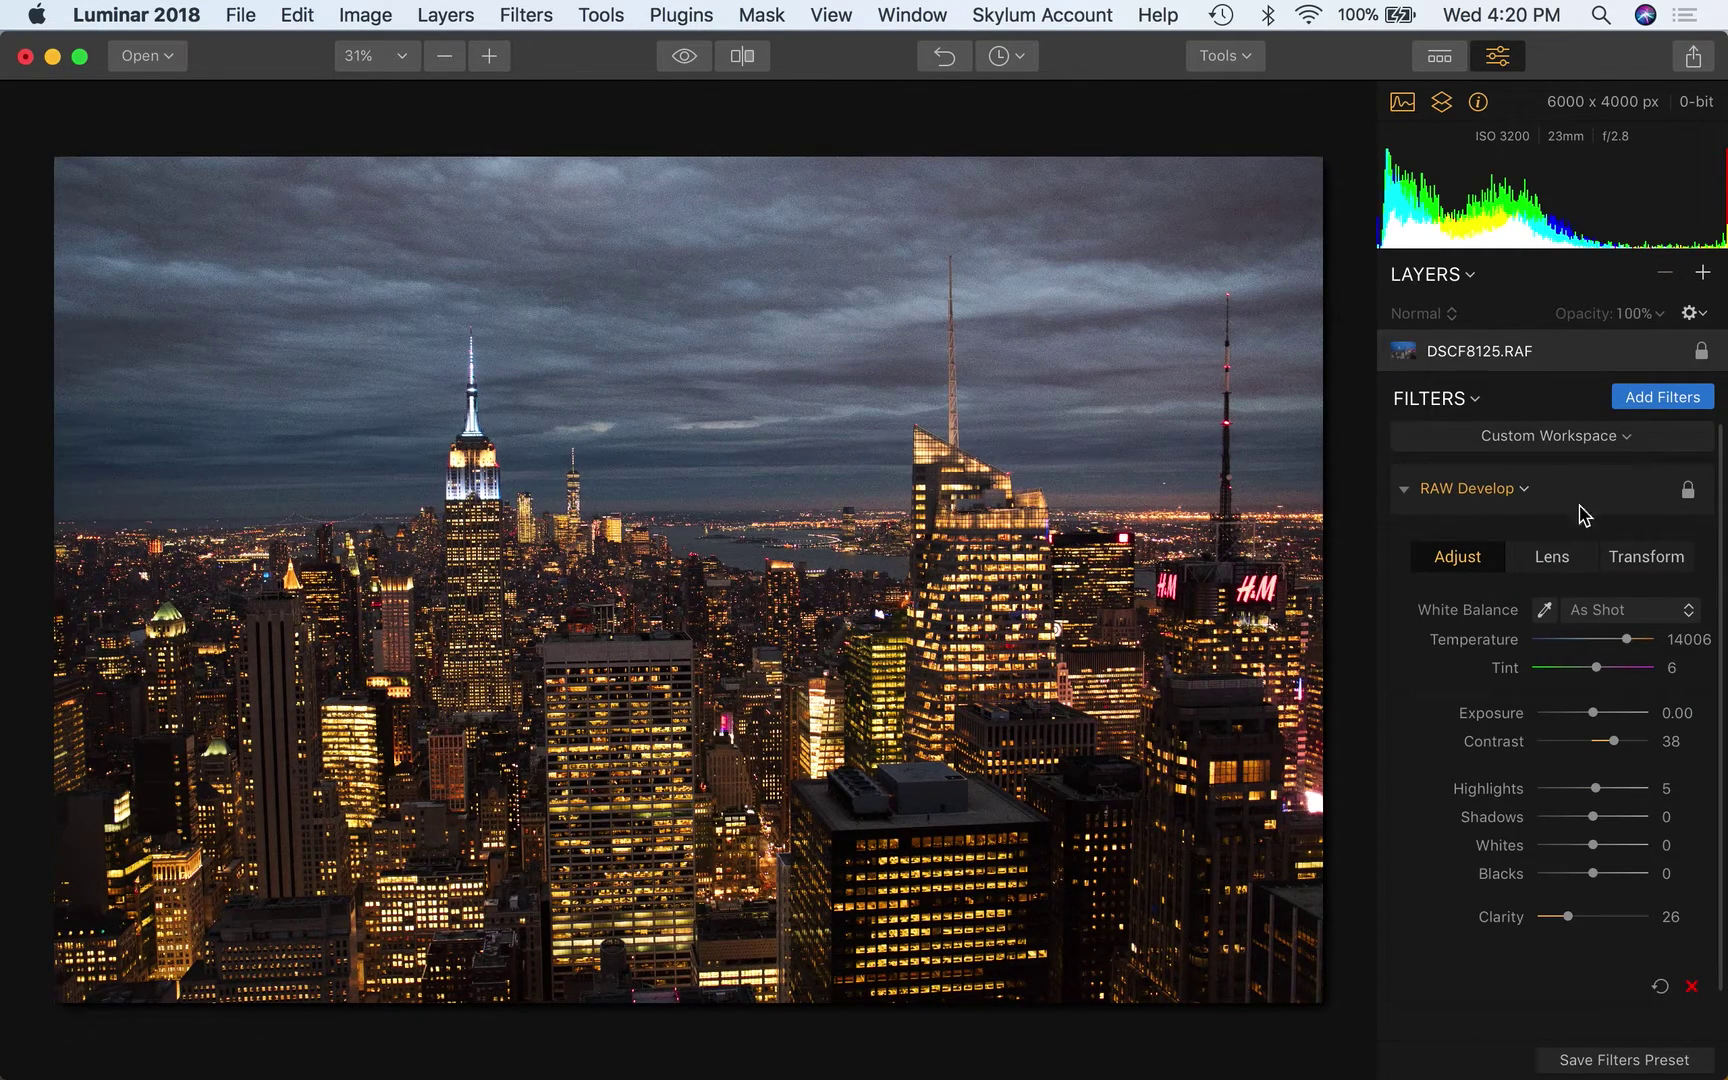
# Add a Hue Shift filter from the Filters Catalog to the RAW photo
pyautogui.click(1667, 400)
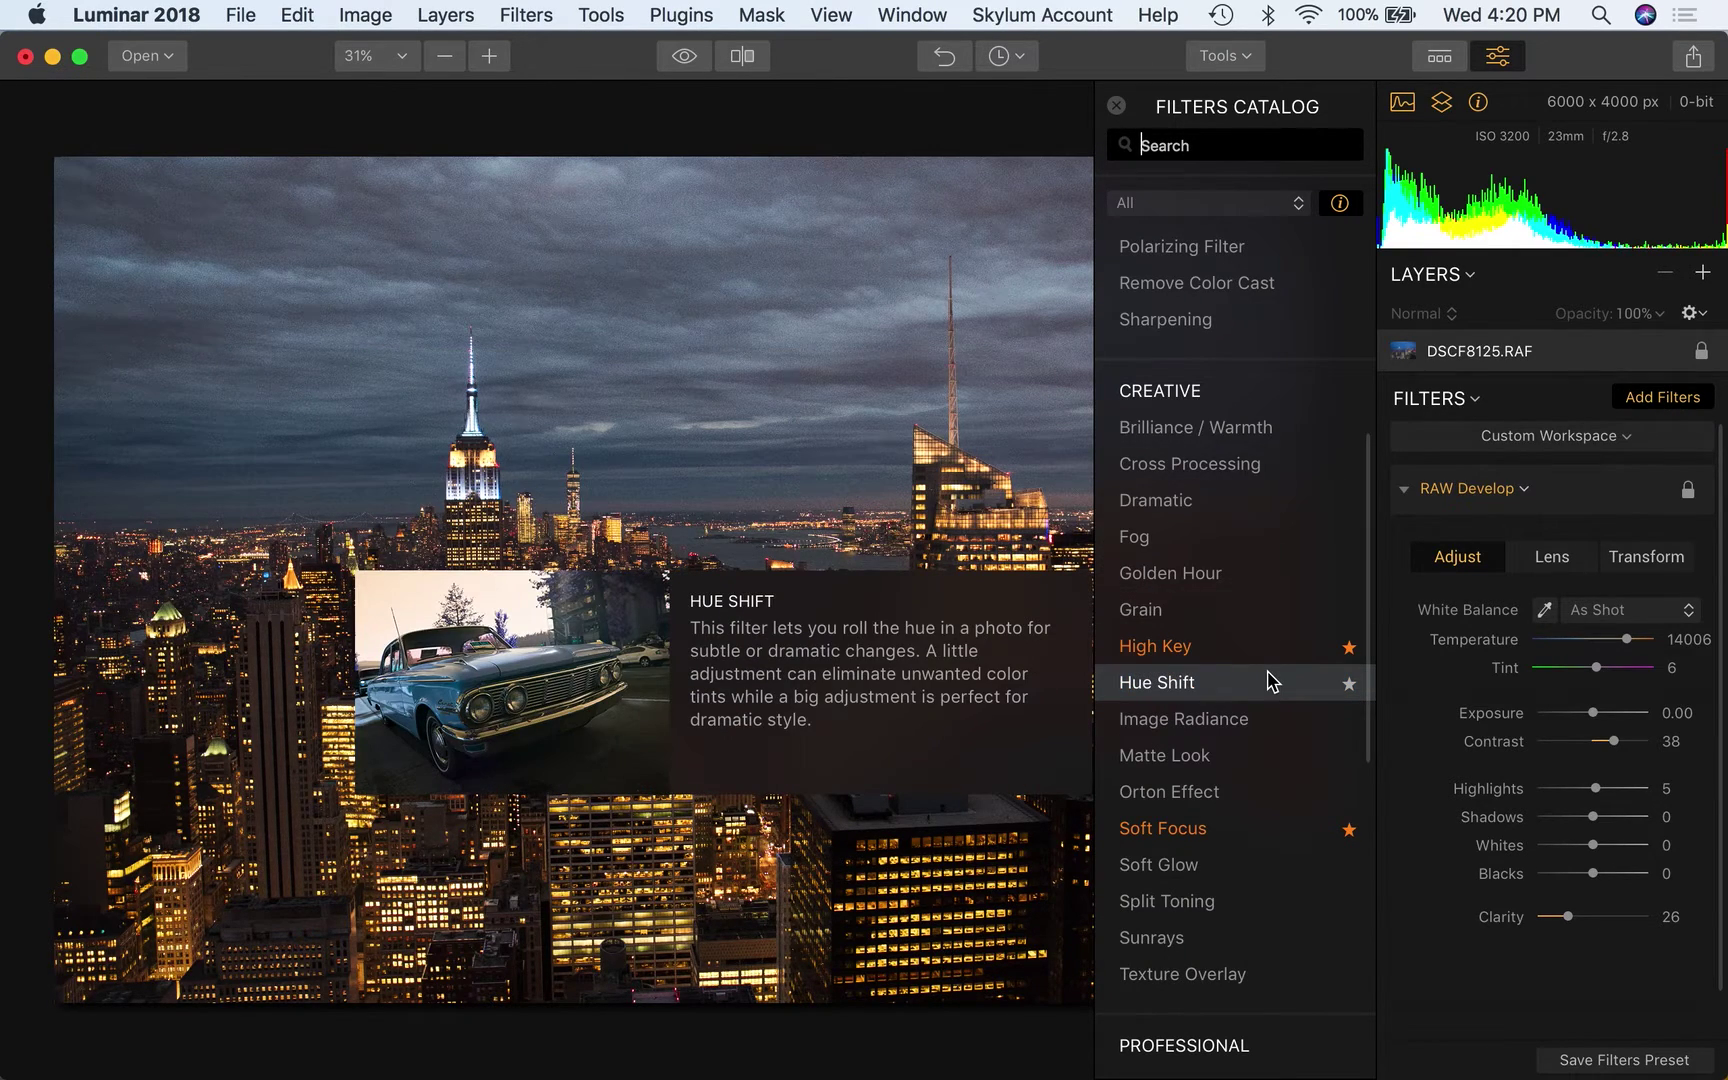
pyautogui.scroll(-1, 1268, 682)
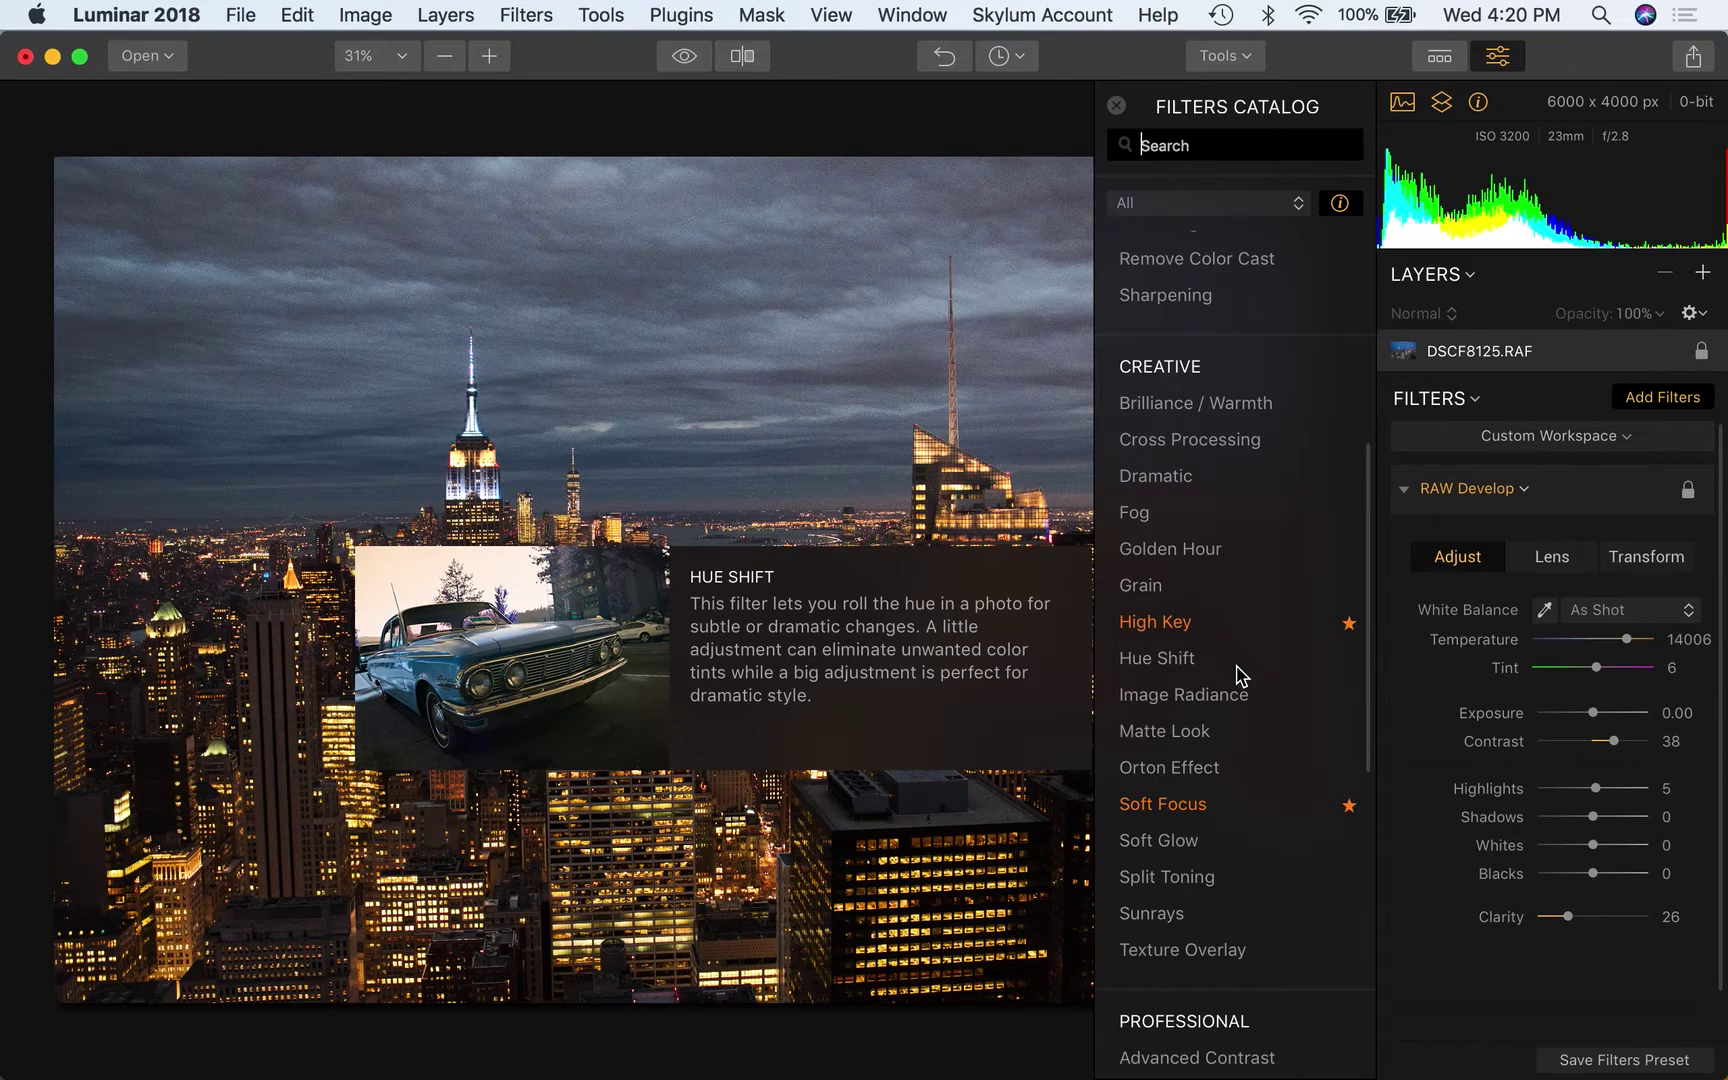
pyautogui.click(1240, 676)
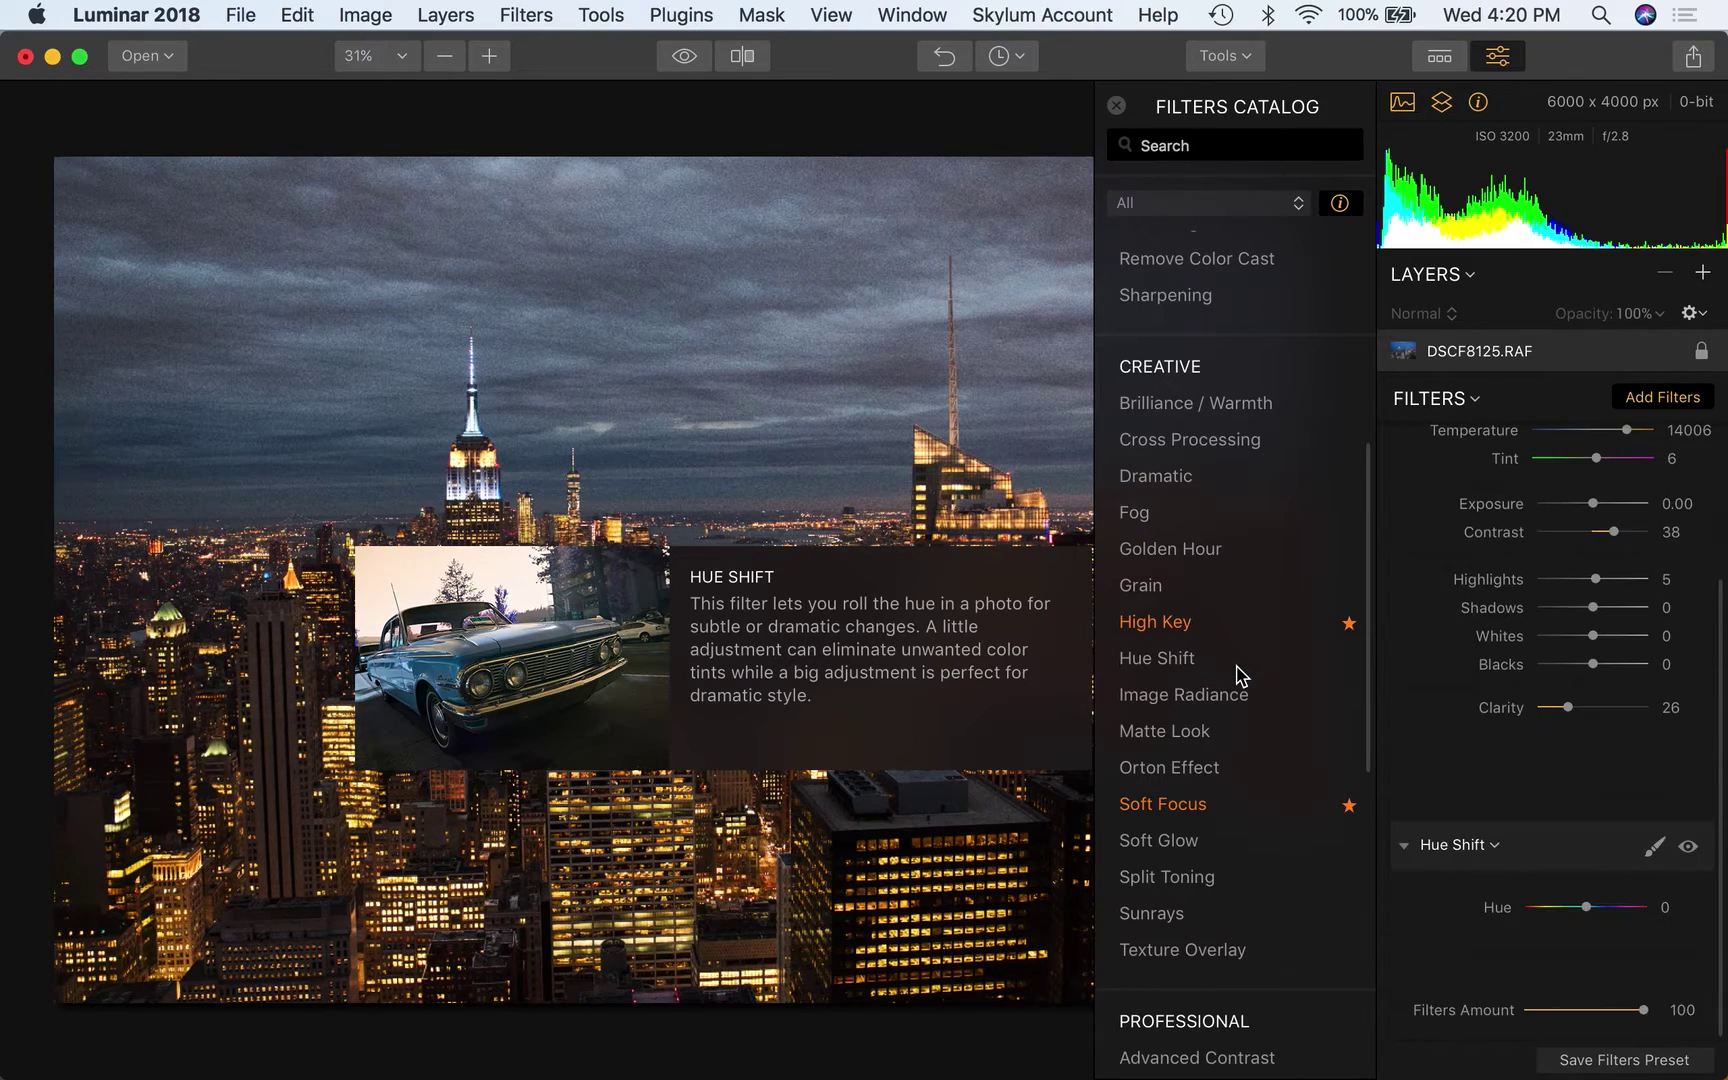
# Shift the Hue Shift filter's Hue to -44, turning the city lights magenta
pyautogui.click(1117, 108)
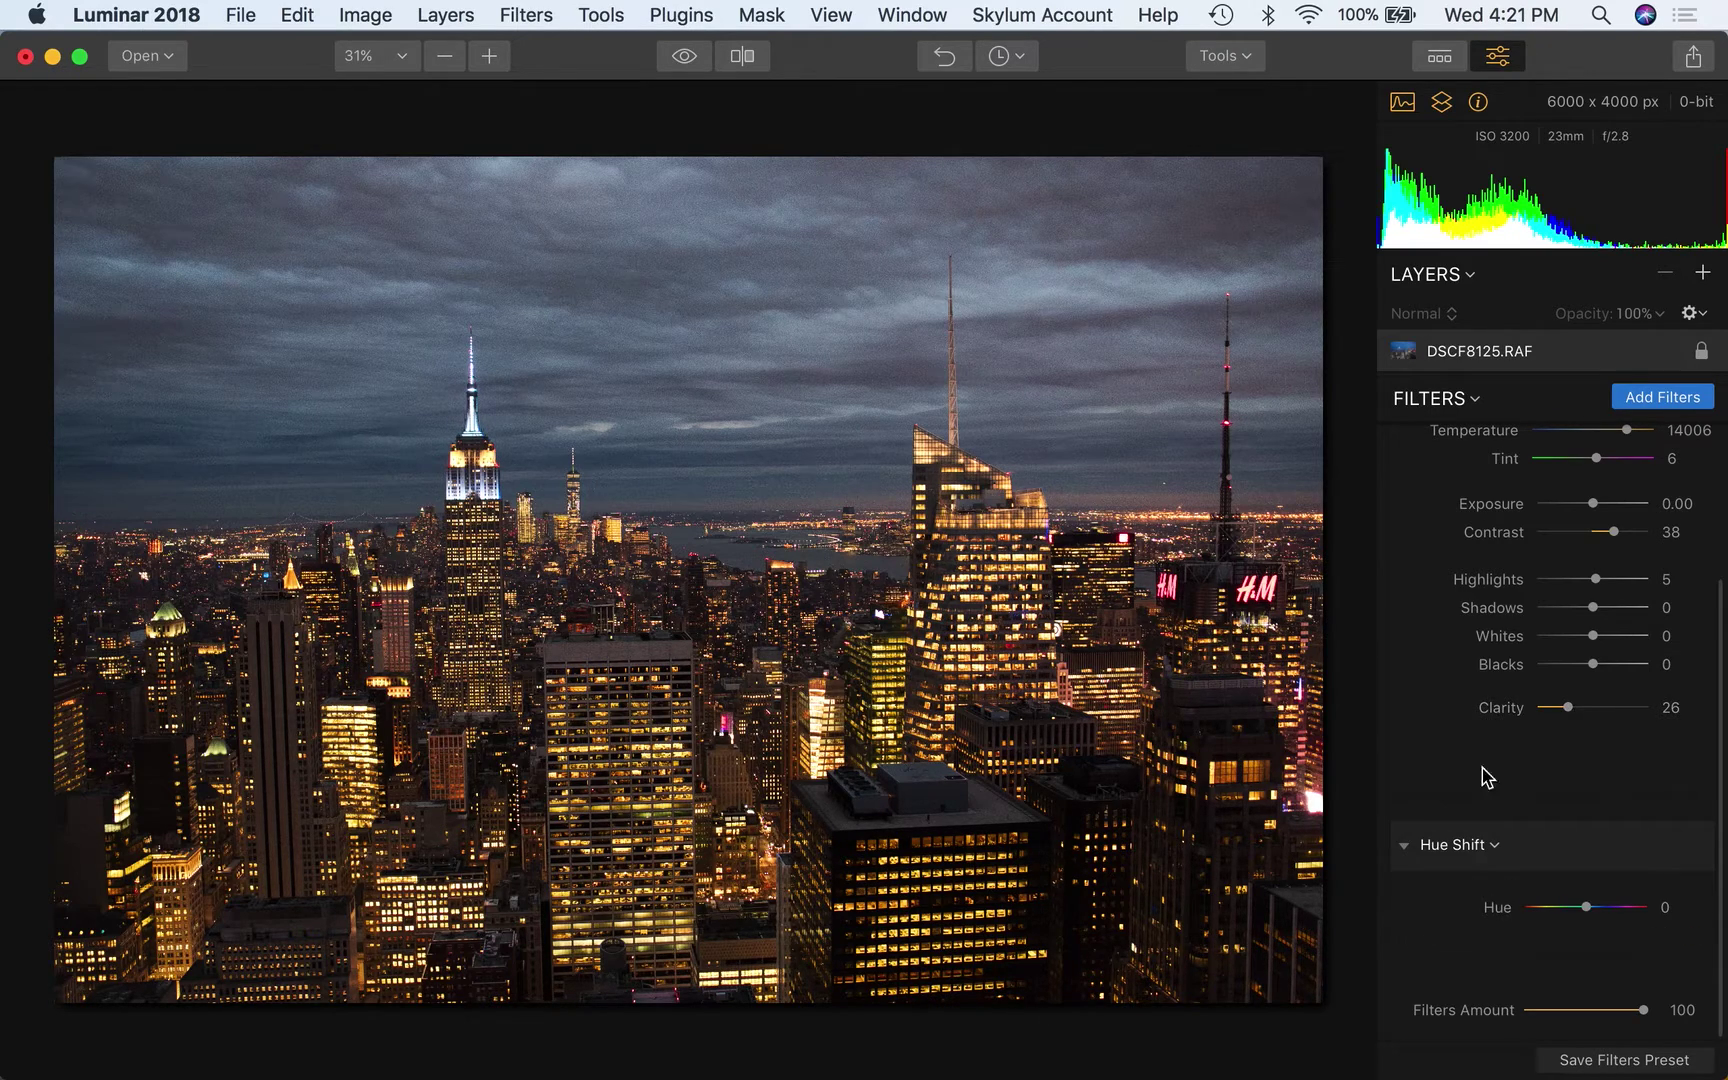
pyautogui.scroll(3, 1512, 760)
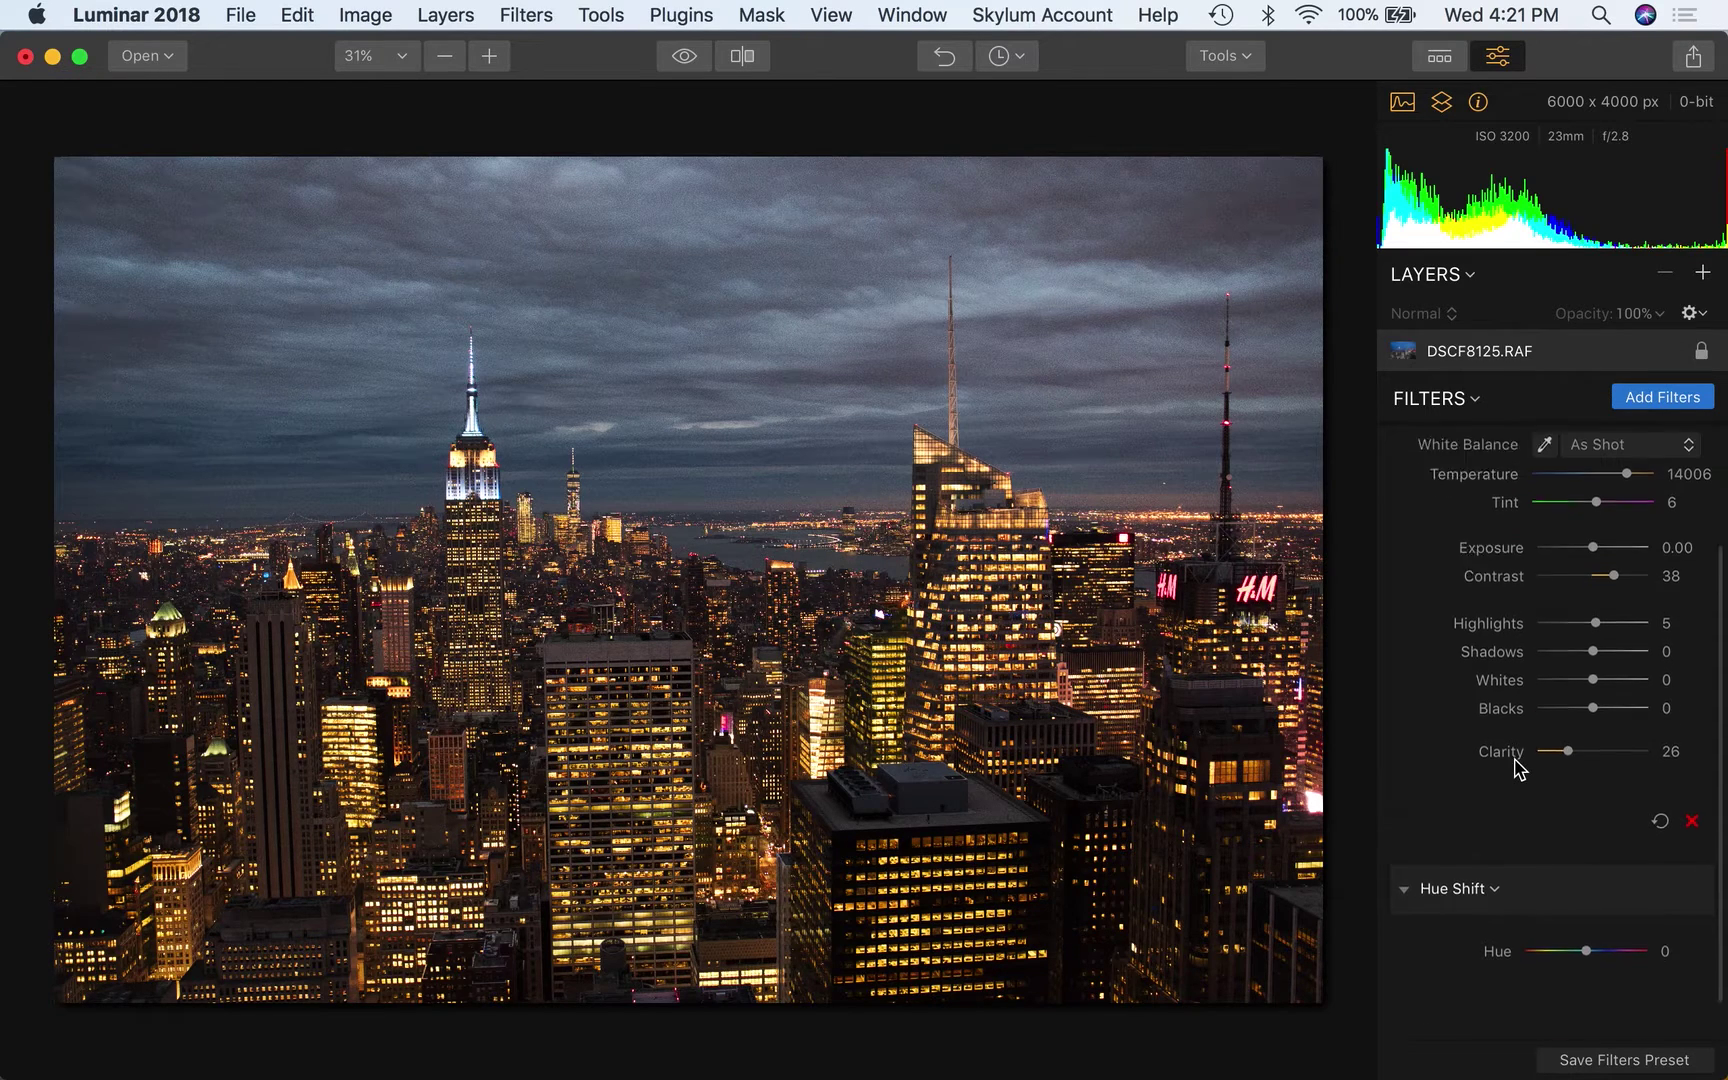
pyautogui.scroll(2, 1520, 462)
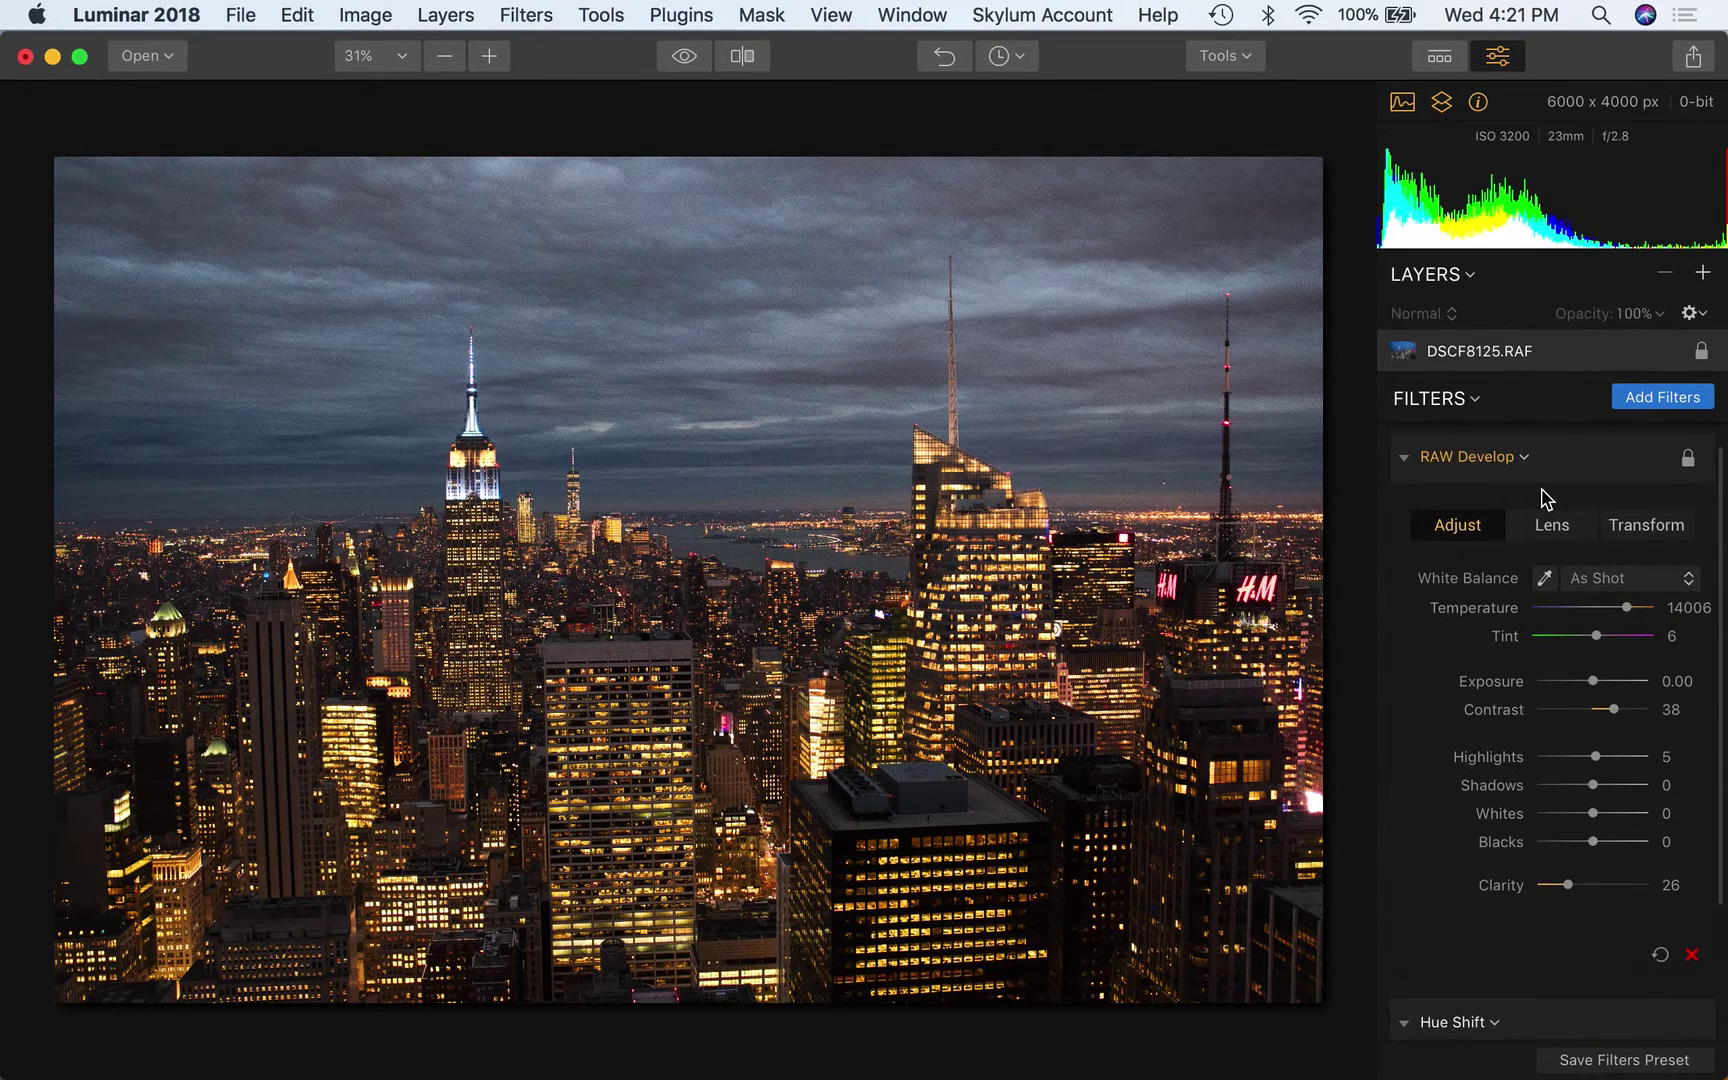
pyautogui.scroll(-5, 1543, 494)
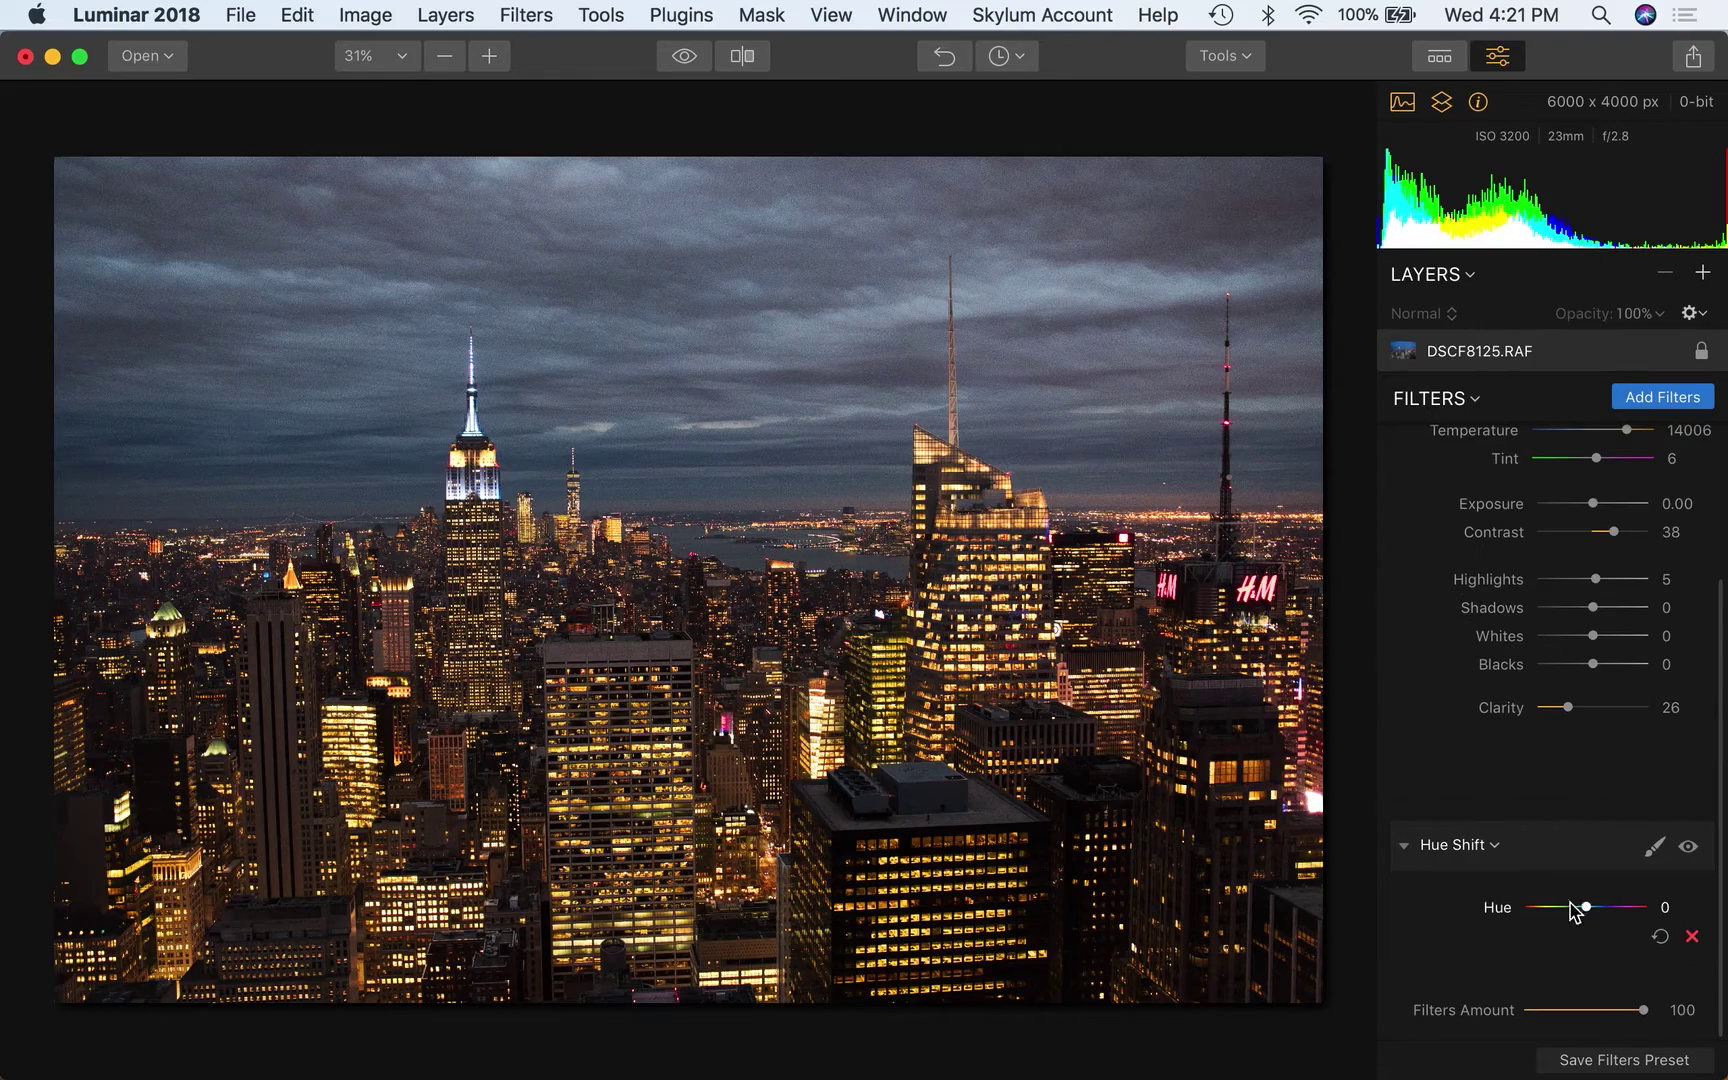
pyautogui.click(1585, 905)
pyautogui.moveTo(1585, 907); pyautogui.dragTo(1557, 910)
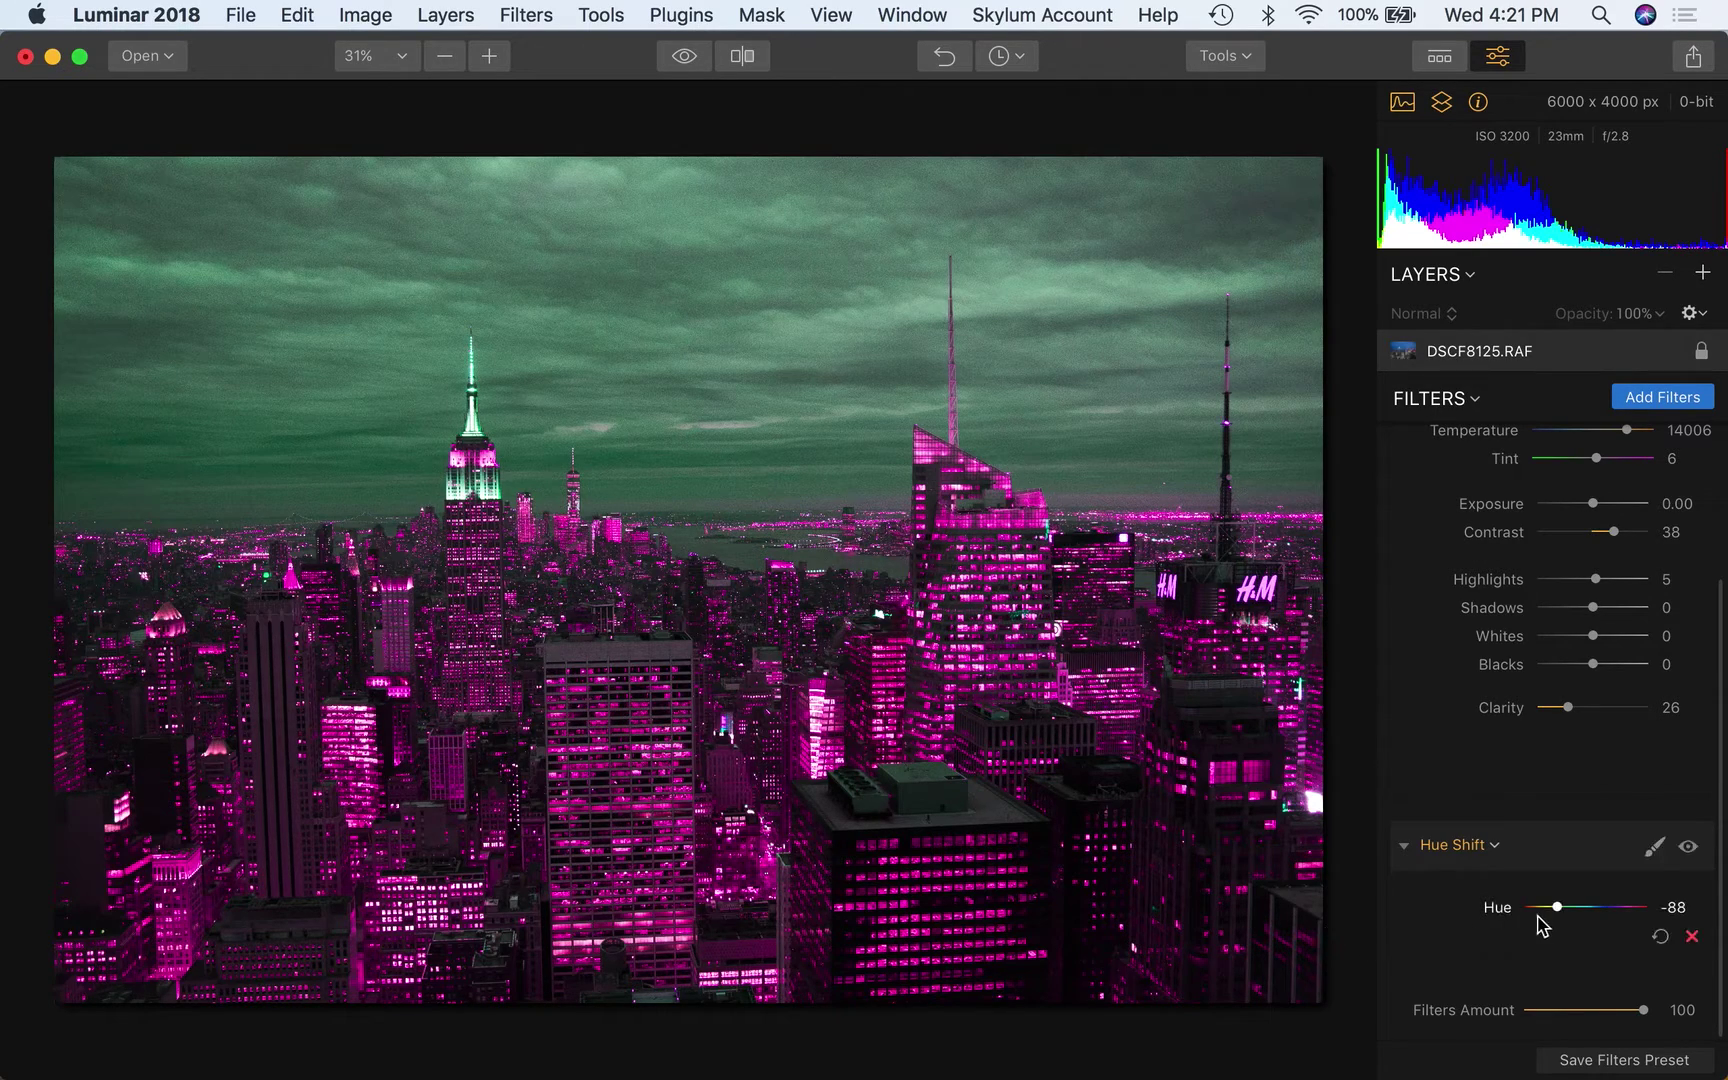
# Try purple and opposite-end hue shifts, then remove the Hue Shift filter
pyautogui.moveTo(1557, 910); pyautogui.dragTo(1531, 914)
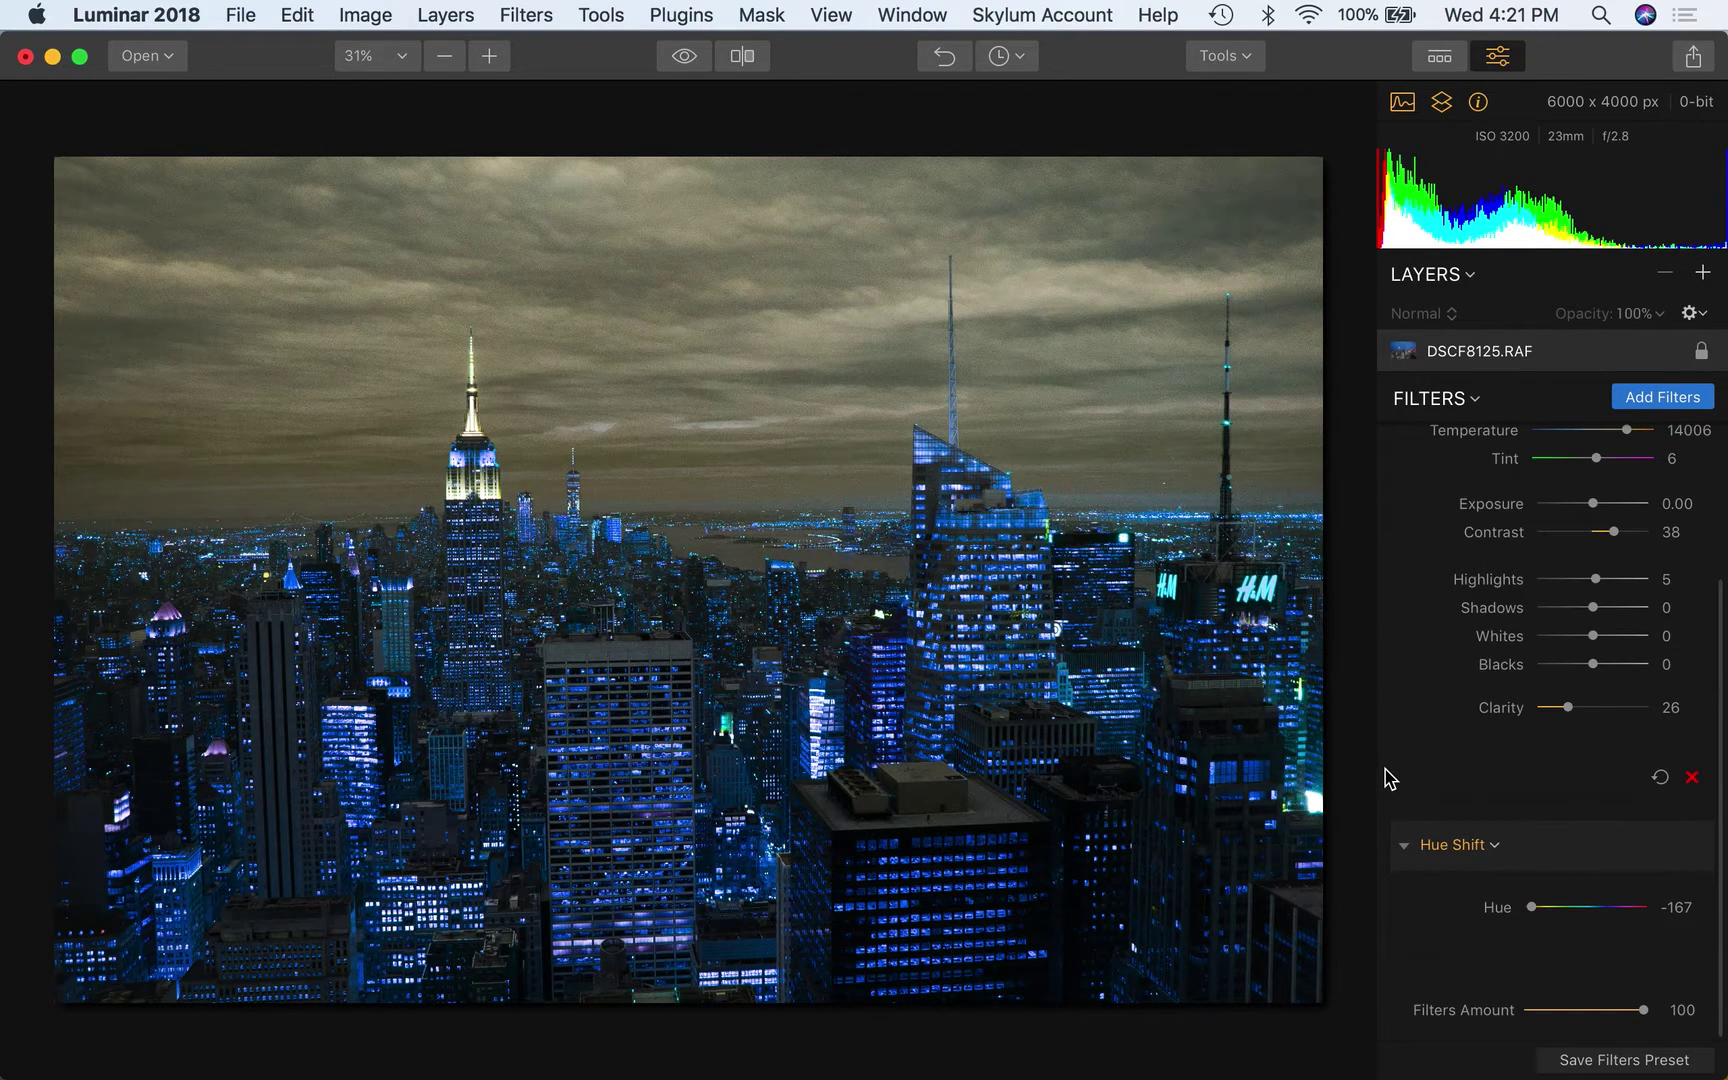
pyautogui.moveTo(1631, 914); pyautogui.dragTo(1590, 910)
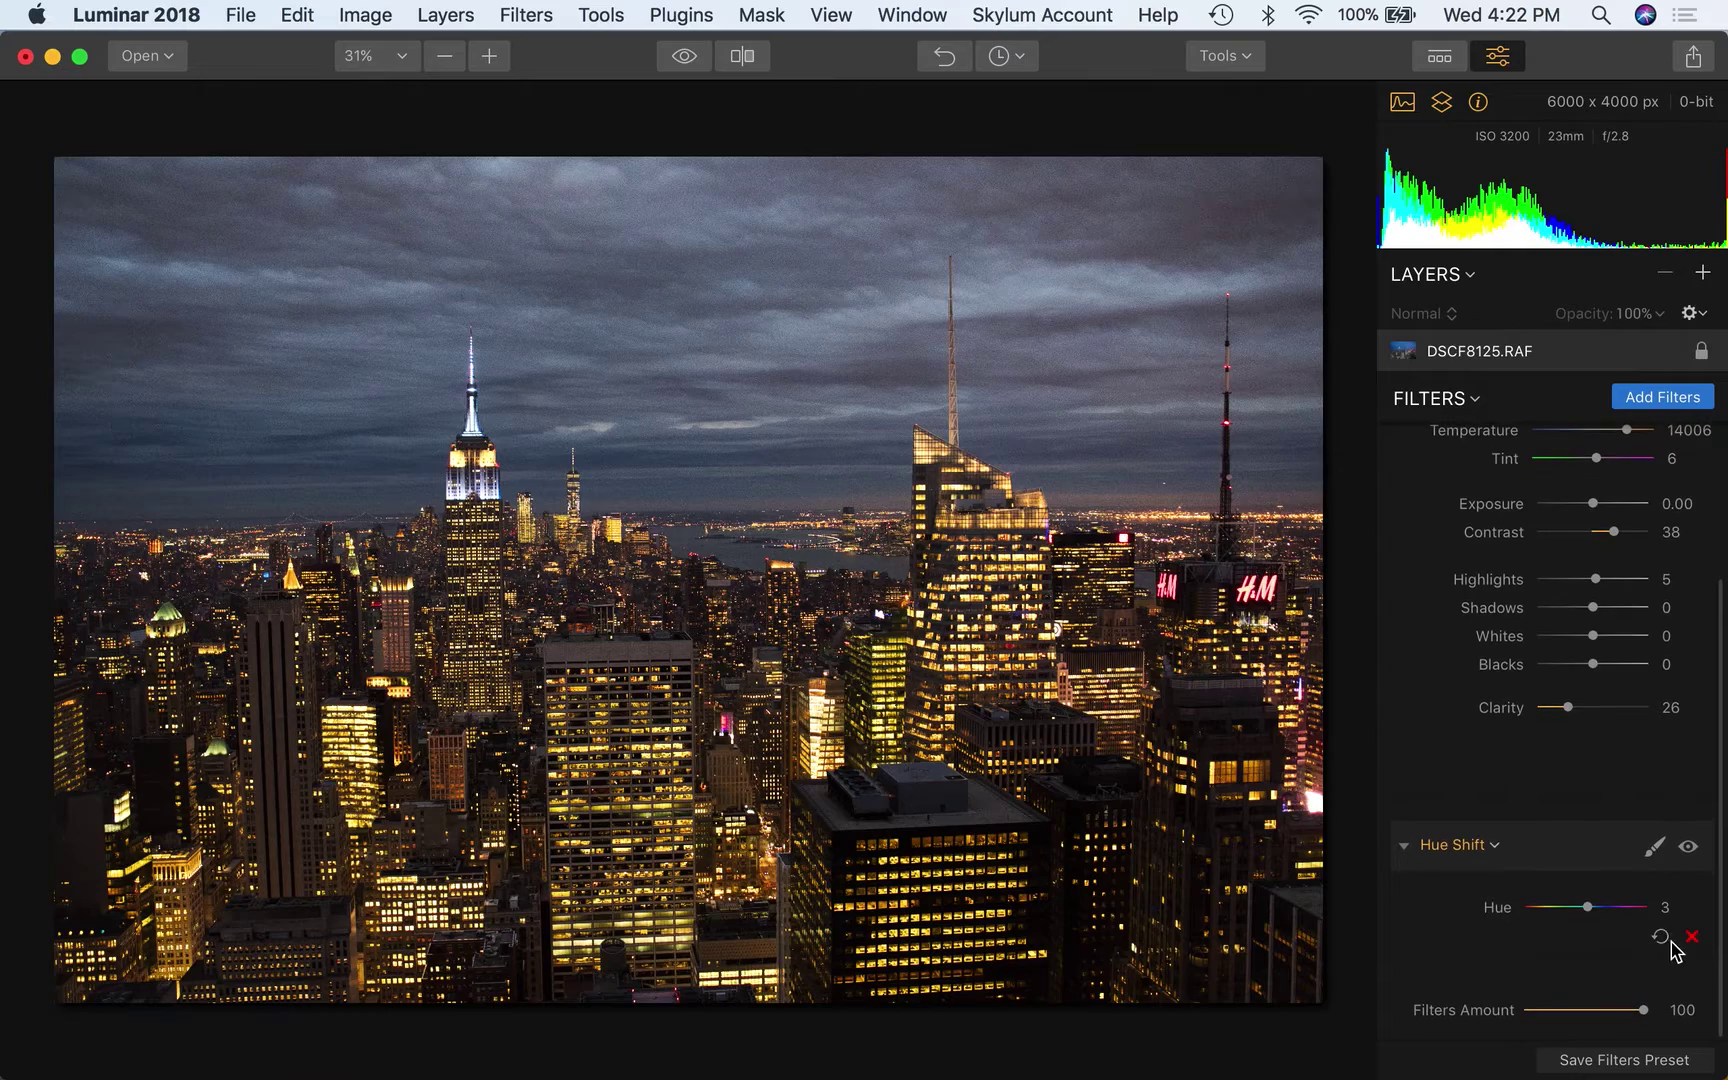
pyautogui.click(1692, 939)
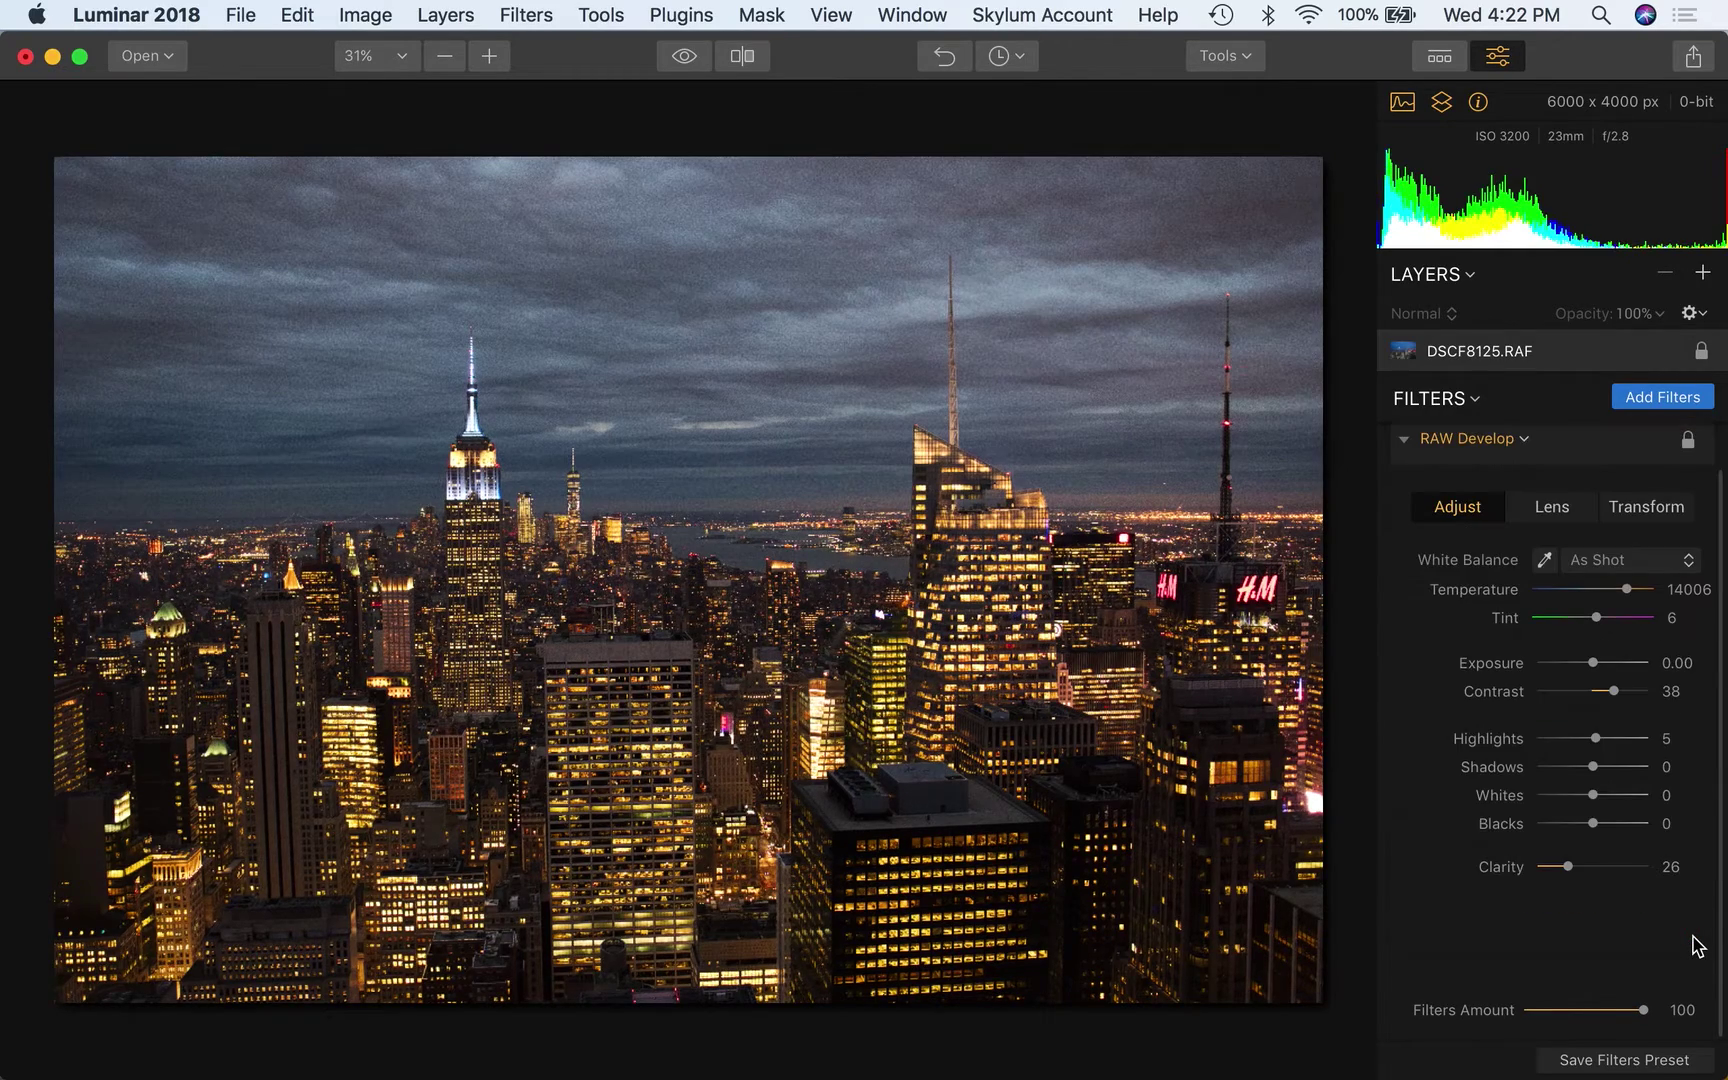
# Add a new adjustment layer and put a Hue Shift filter on it
pyautogui.click(1703, 275)
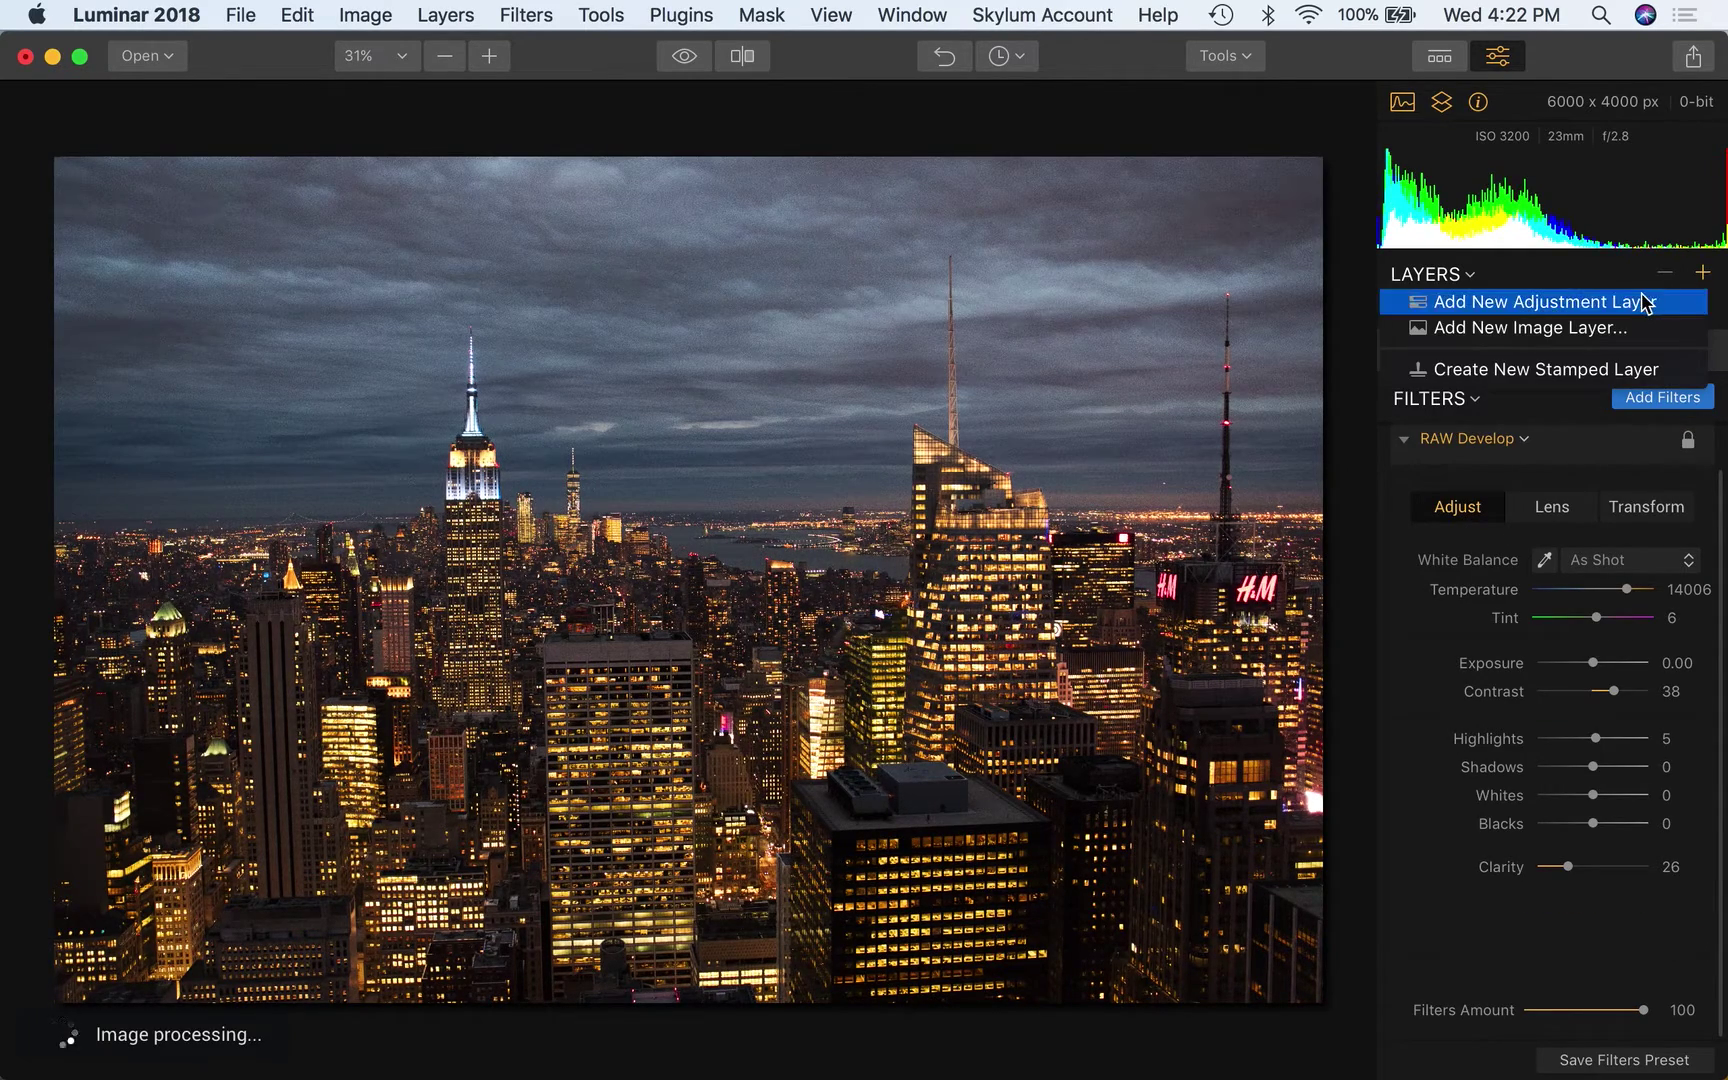
pyautogui.click(1641, 302)
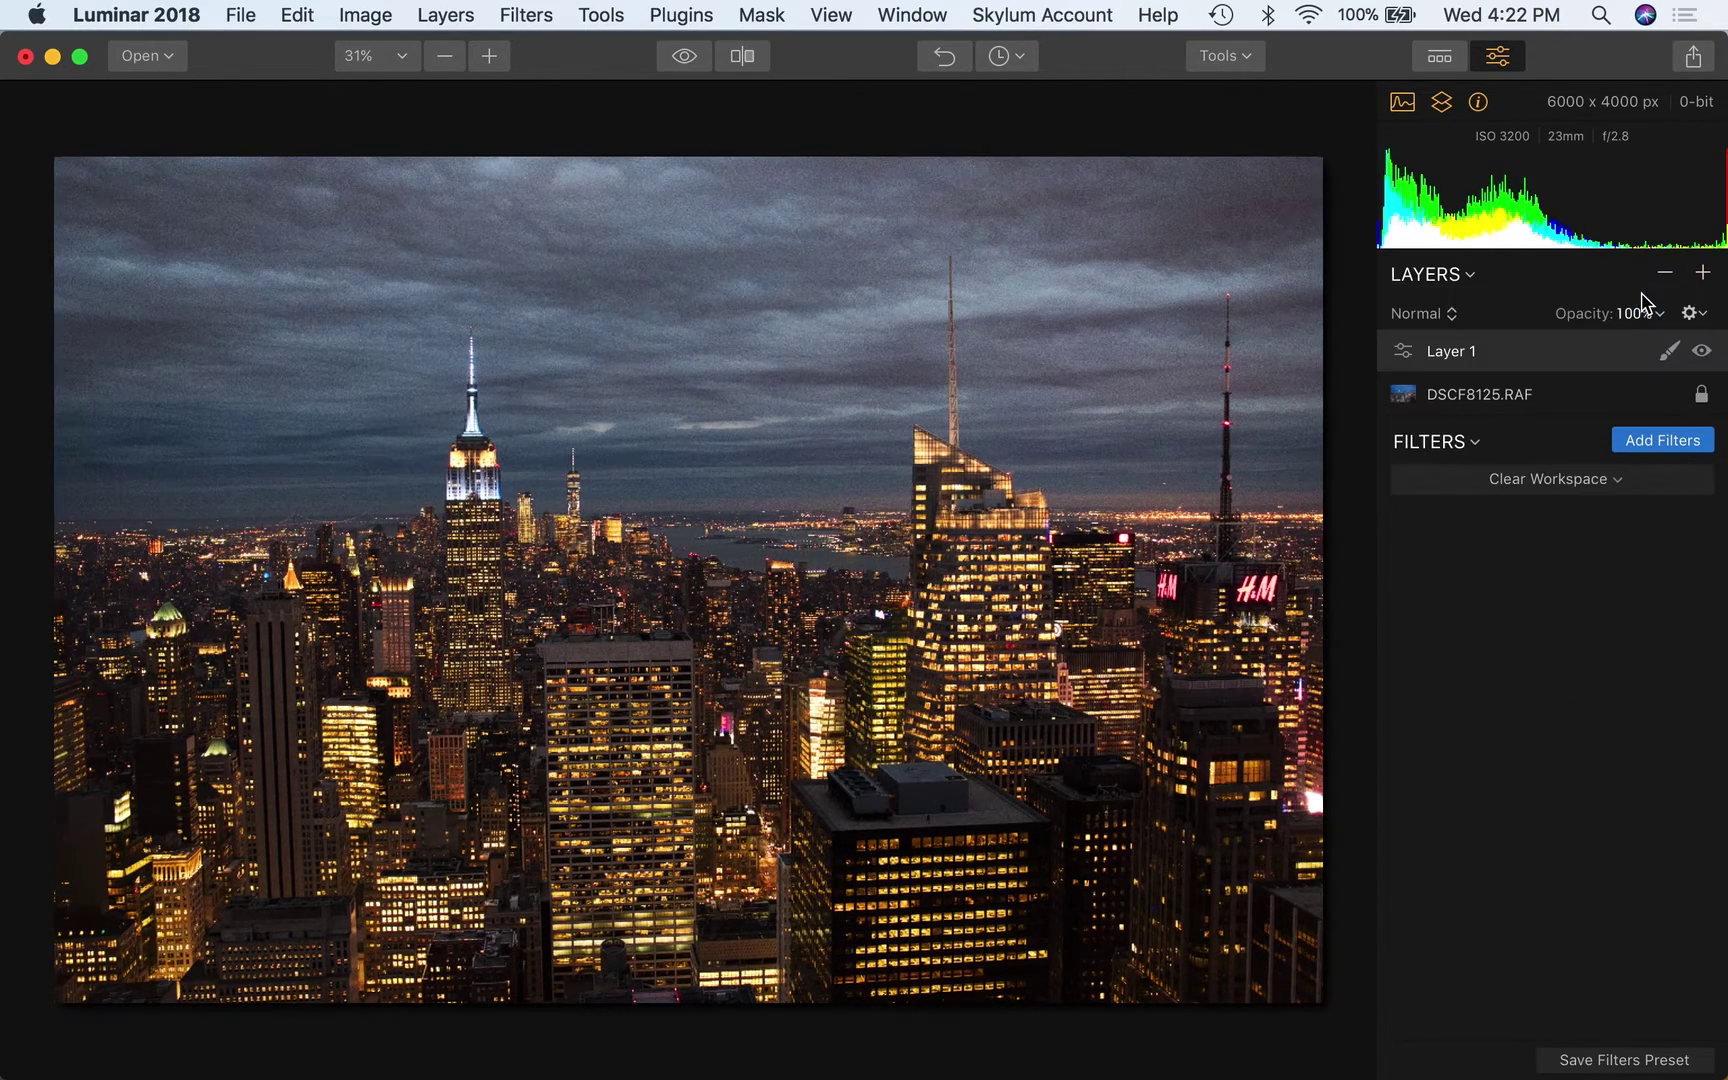
pyautogui.click(1641, 447)
pyautogui.click(1207, 700)
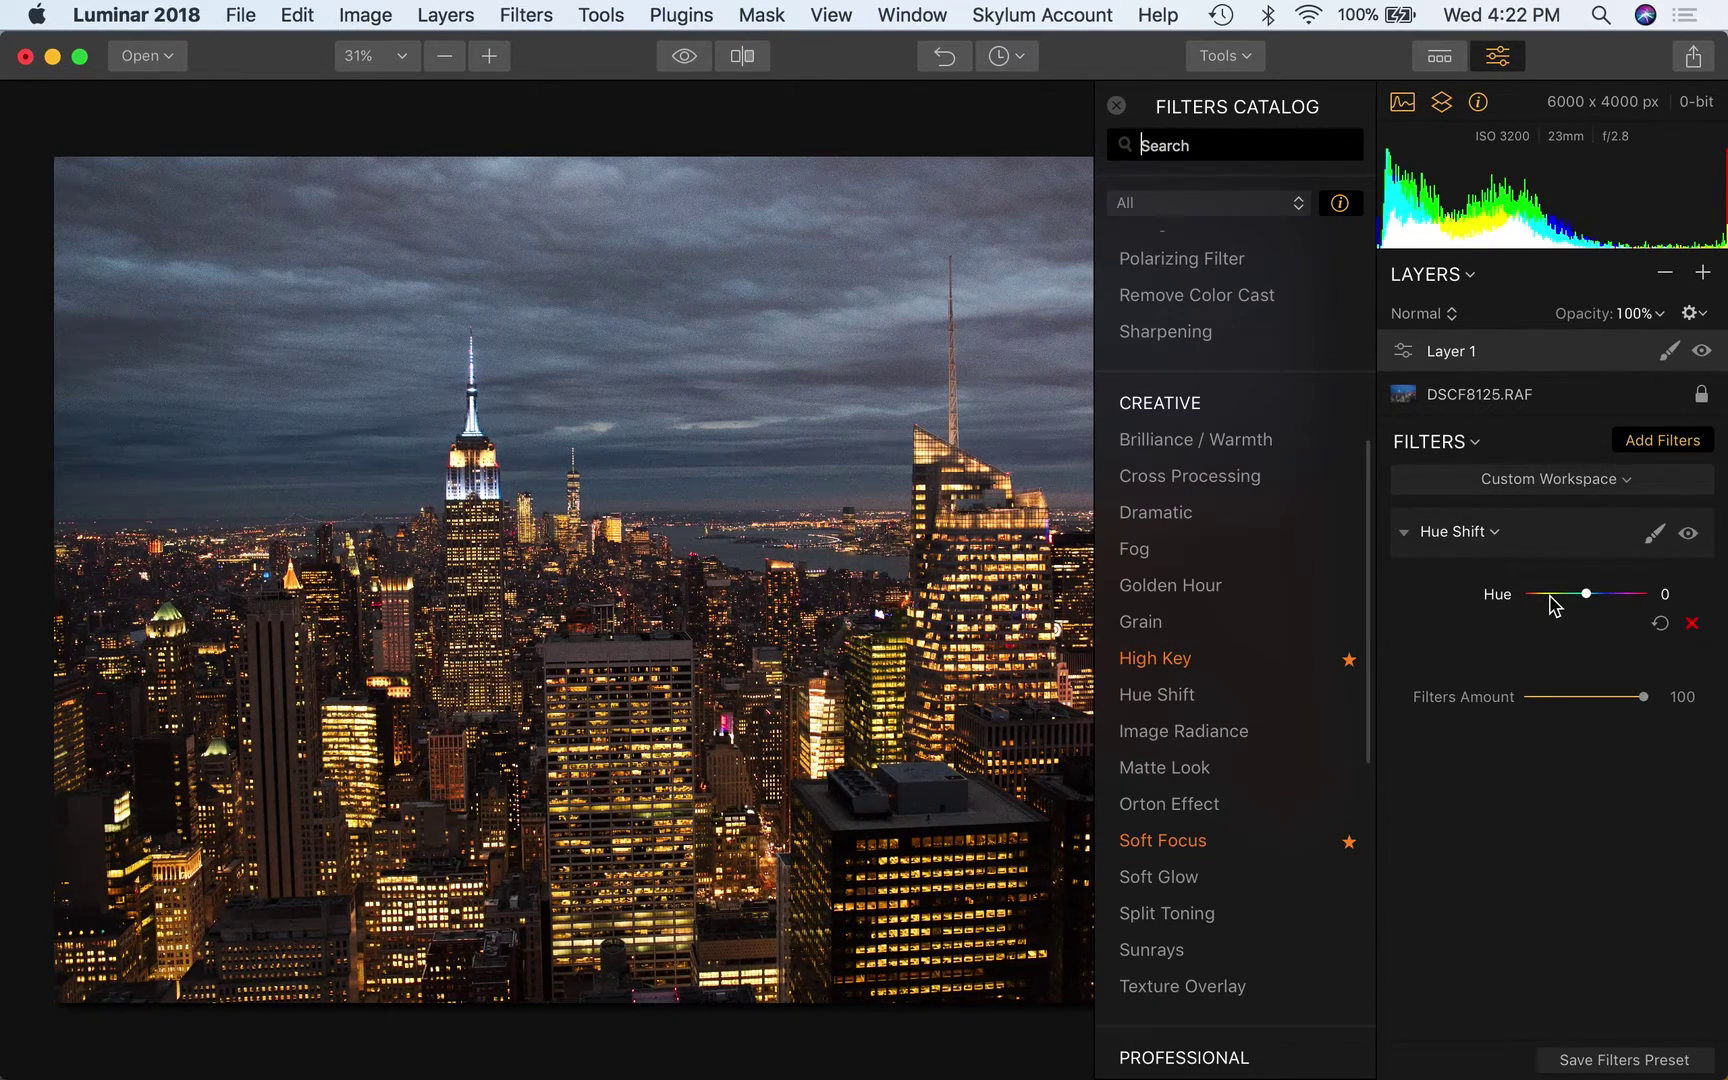
# Rename the new layer to 'hue adjustment' and close the Filters Catalog
pyautogui.click(1466, 362)
pyautogui.doubleClick(1464, 360)
pyautogui.write('hue adju')
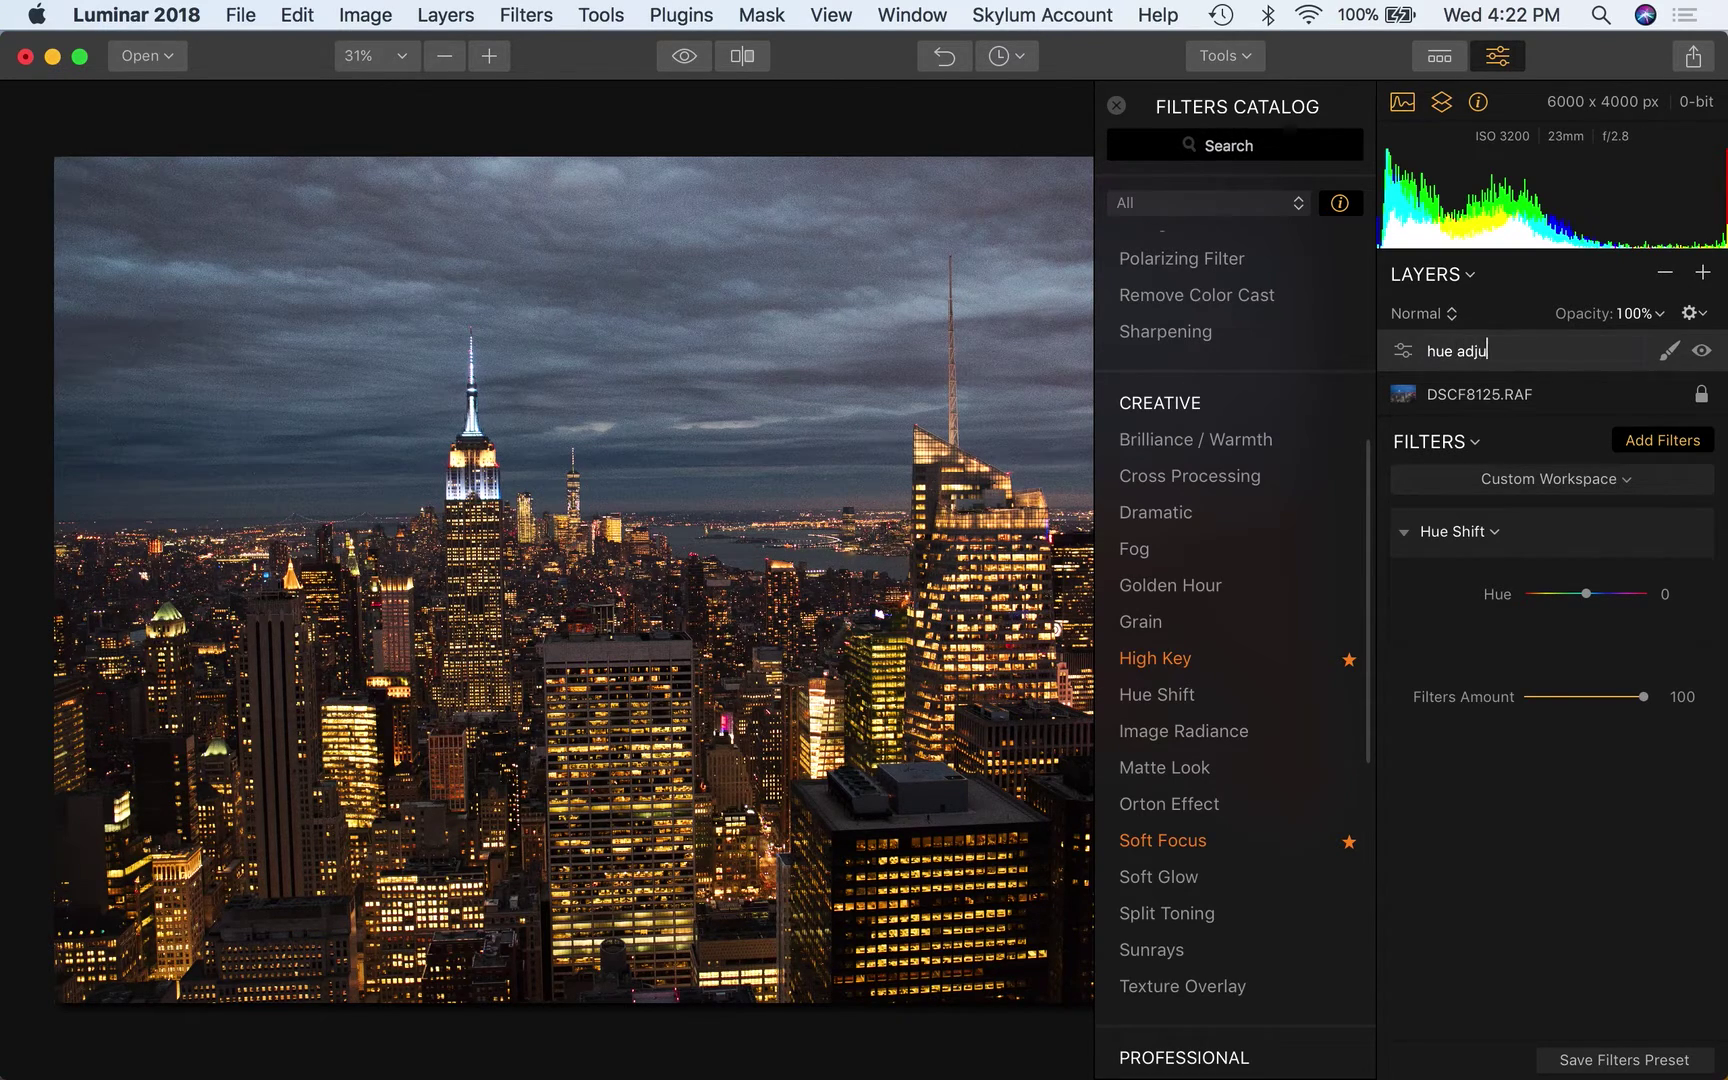
pyautogui.write('stment')
pyautogui.press('Return')
pyautogui.click(1117, 106)
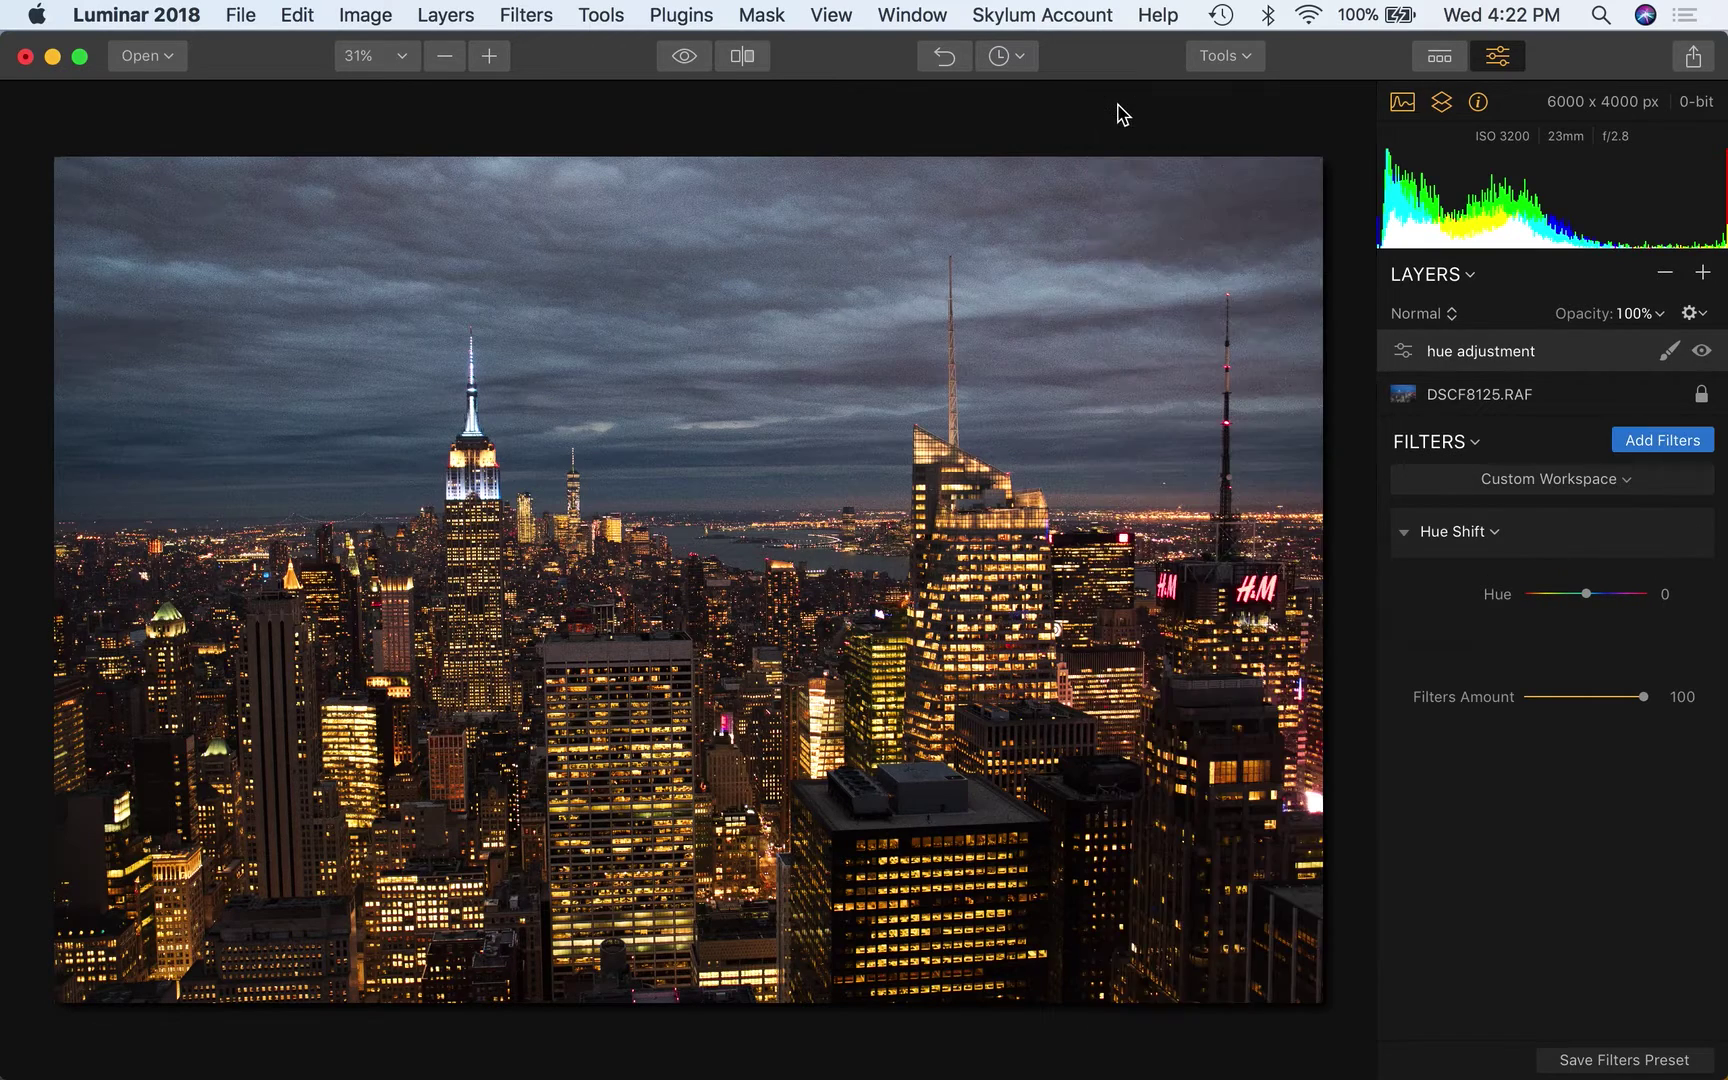
# Shift the hue layer to Hue -161 and blend it in at 31% opacity
pyautogui.click(1546, 595)
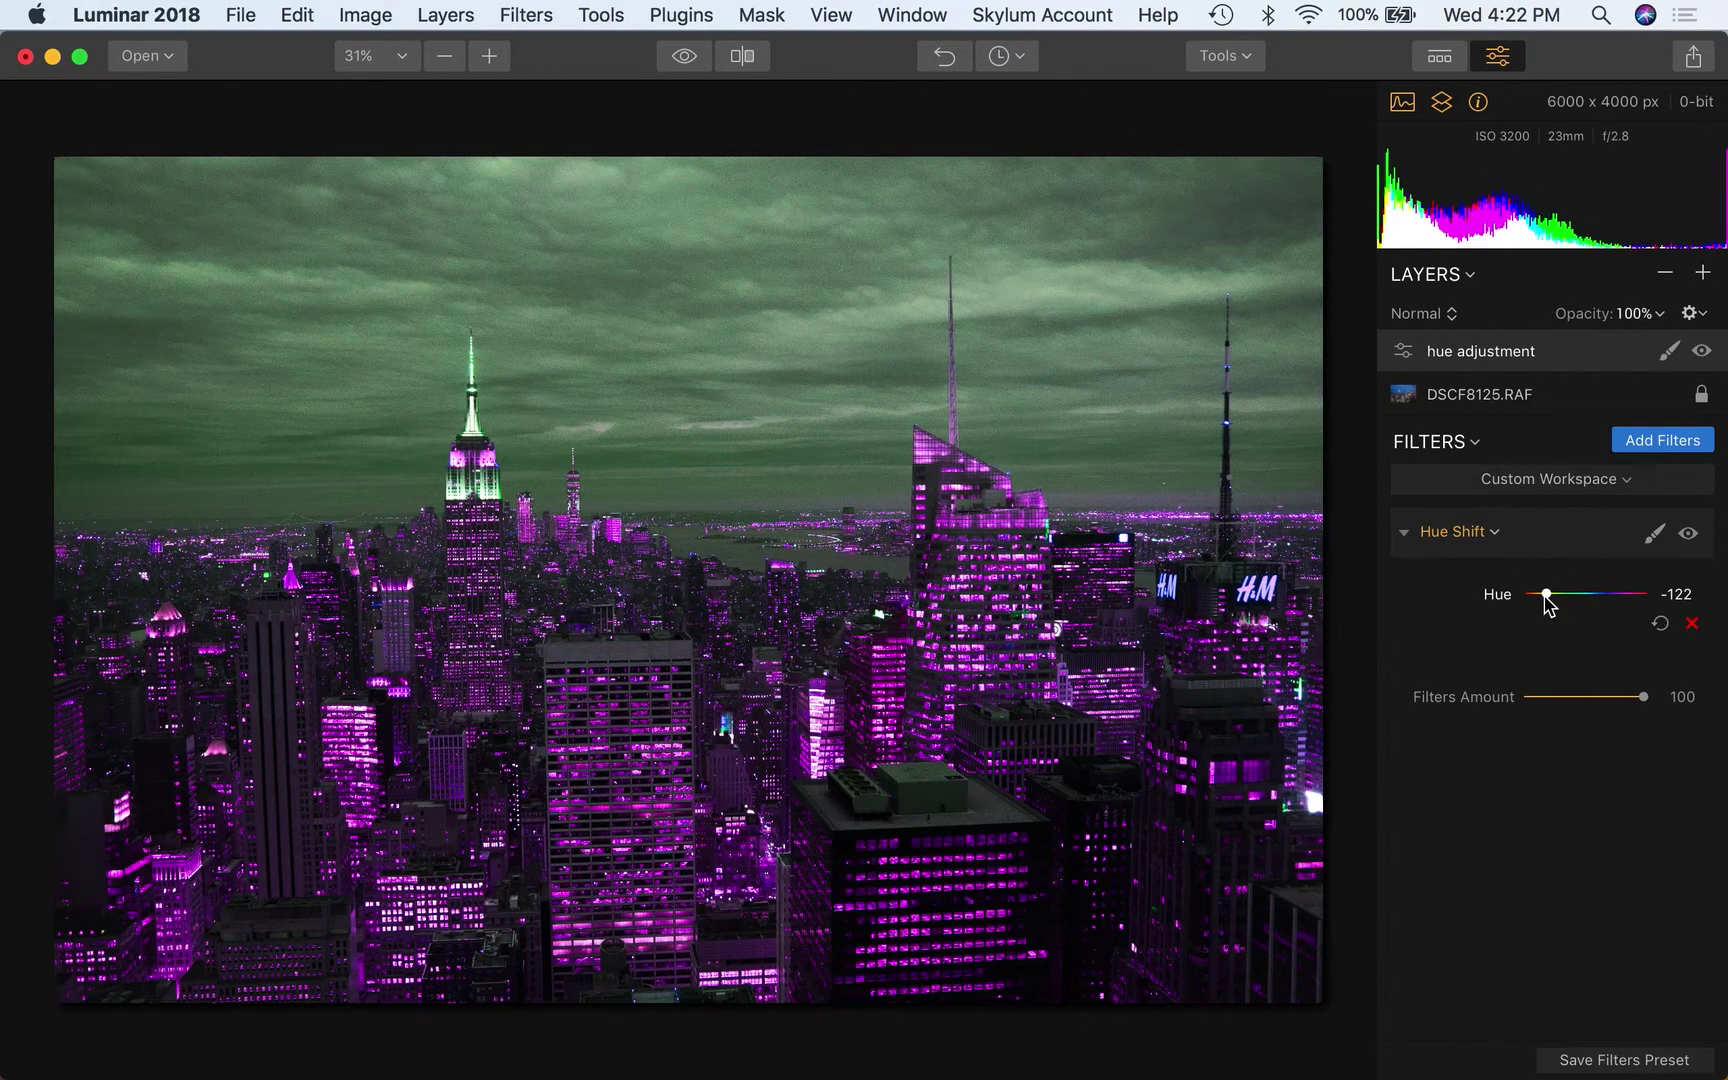
pyautogui.moveTo(1545, 597); pyautogui.dragTo(1533, 600)
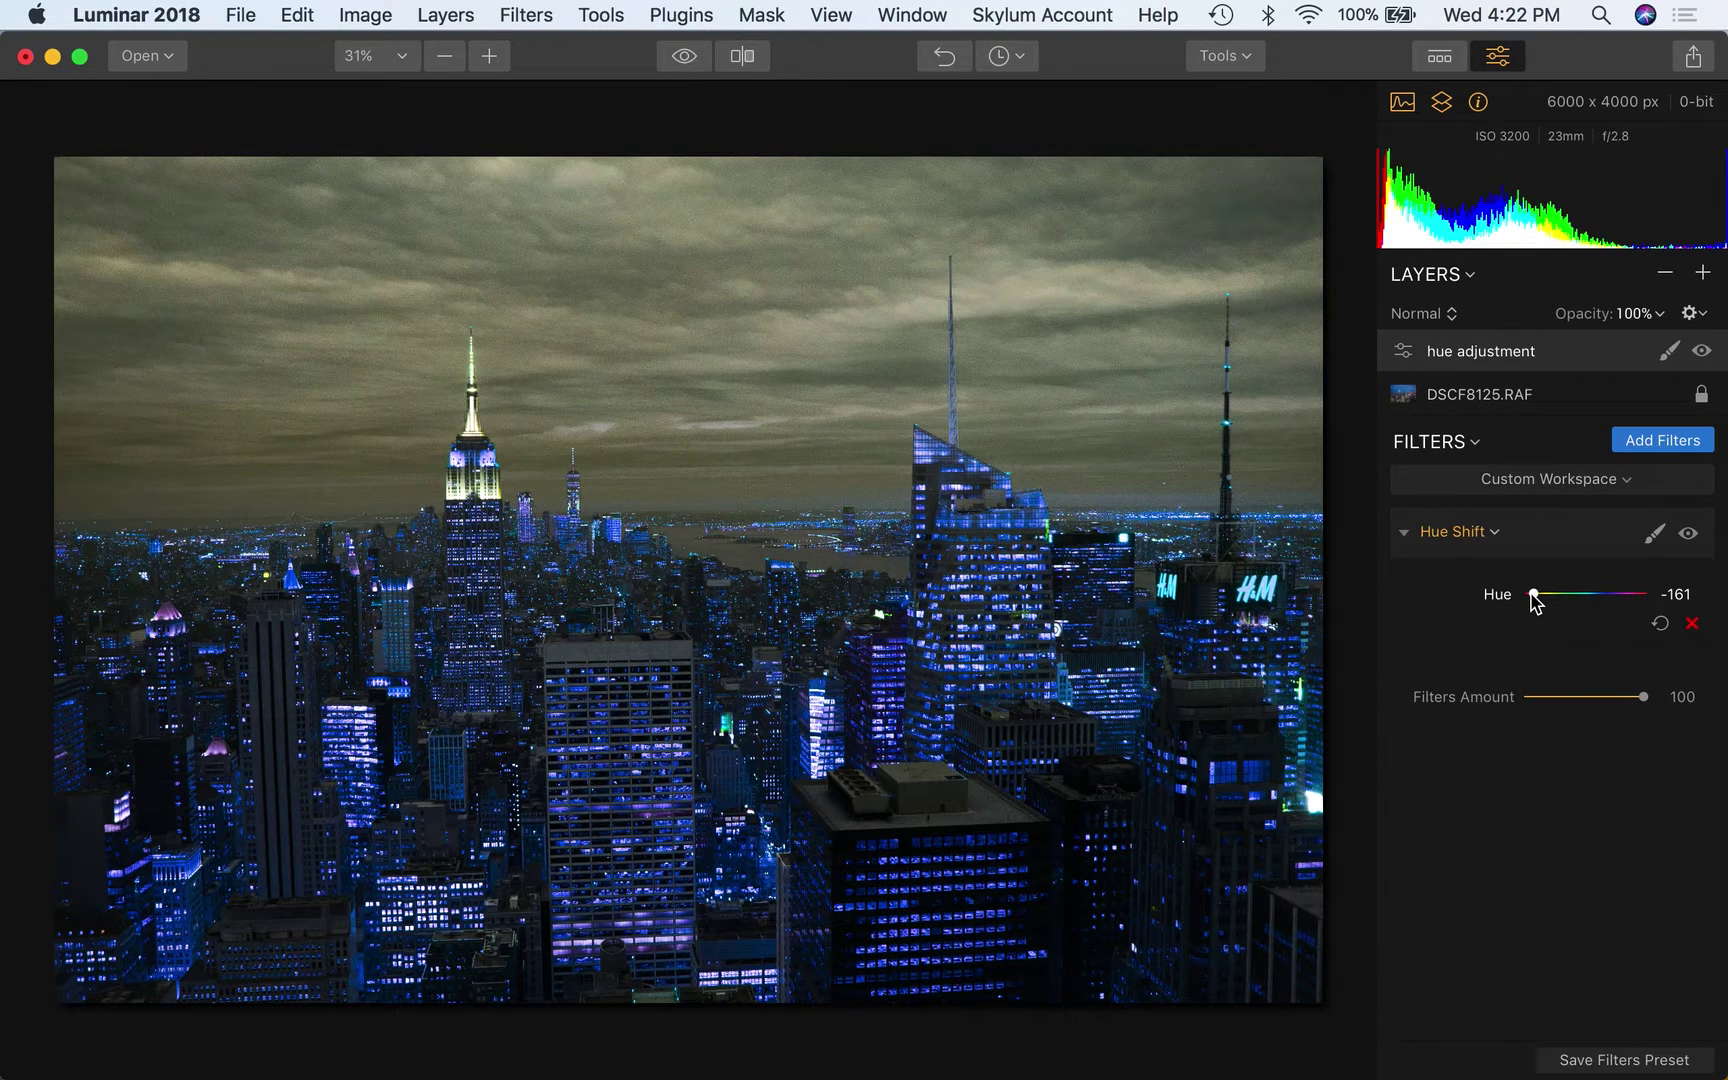
pyautogui.click(1658, 314)
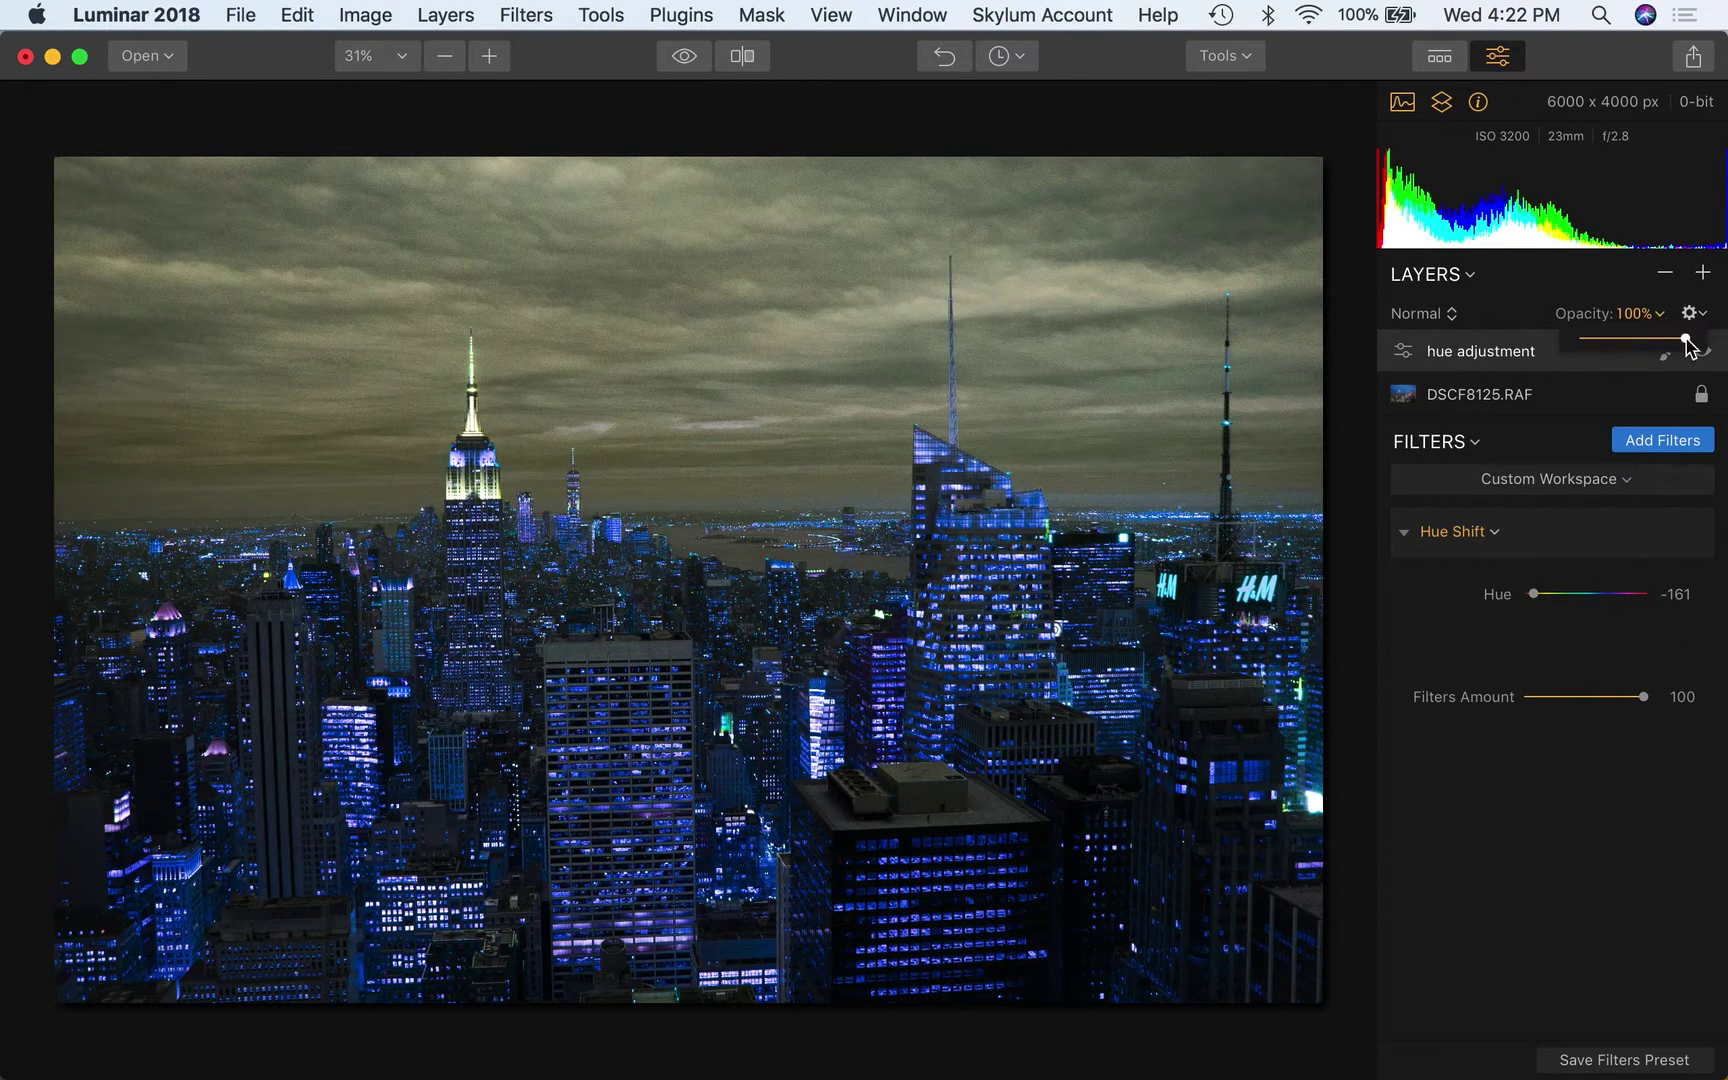
pyautogui.moveTo(1687, 342); pyautogui.dragTo(1610, 343)
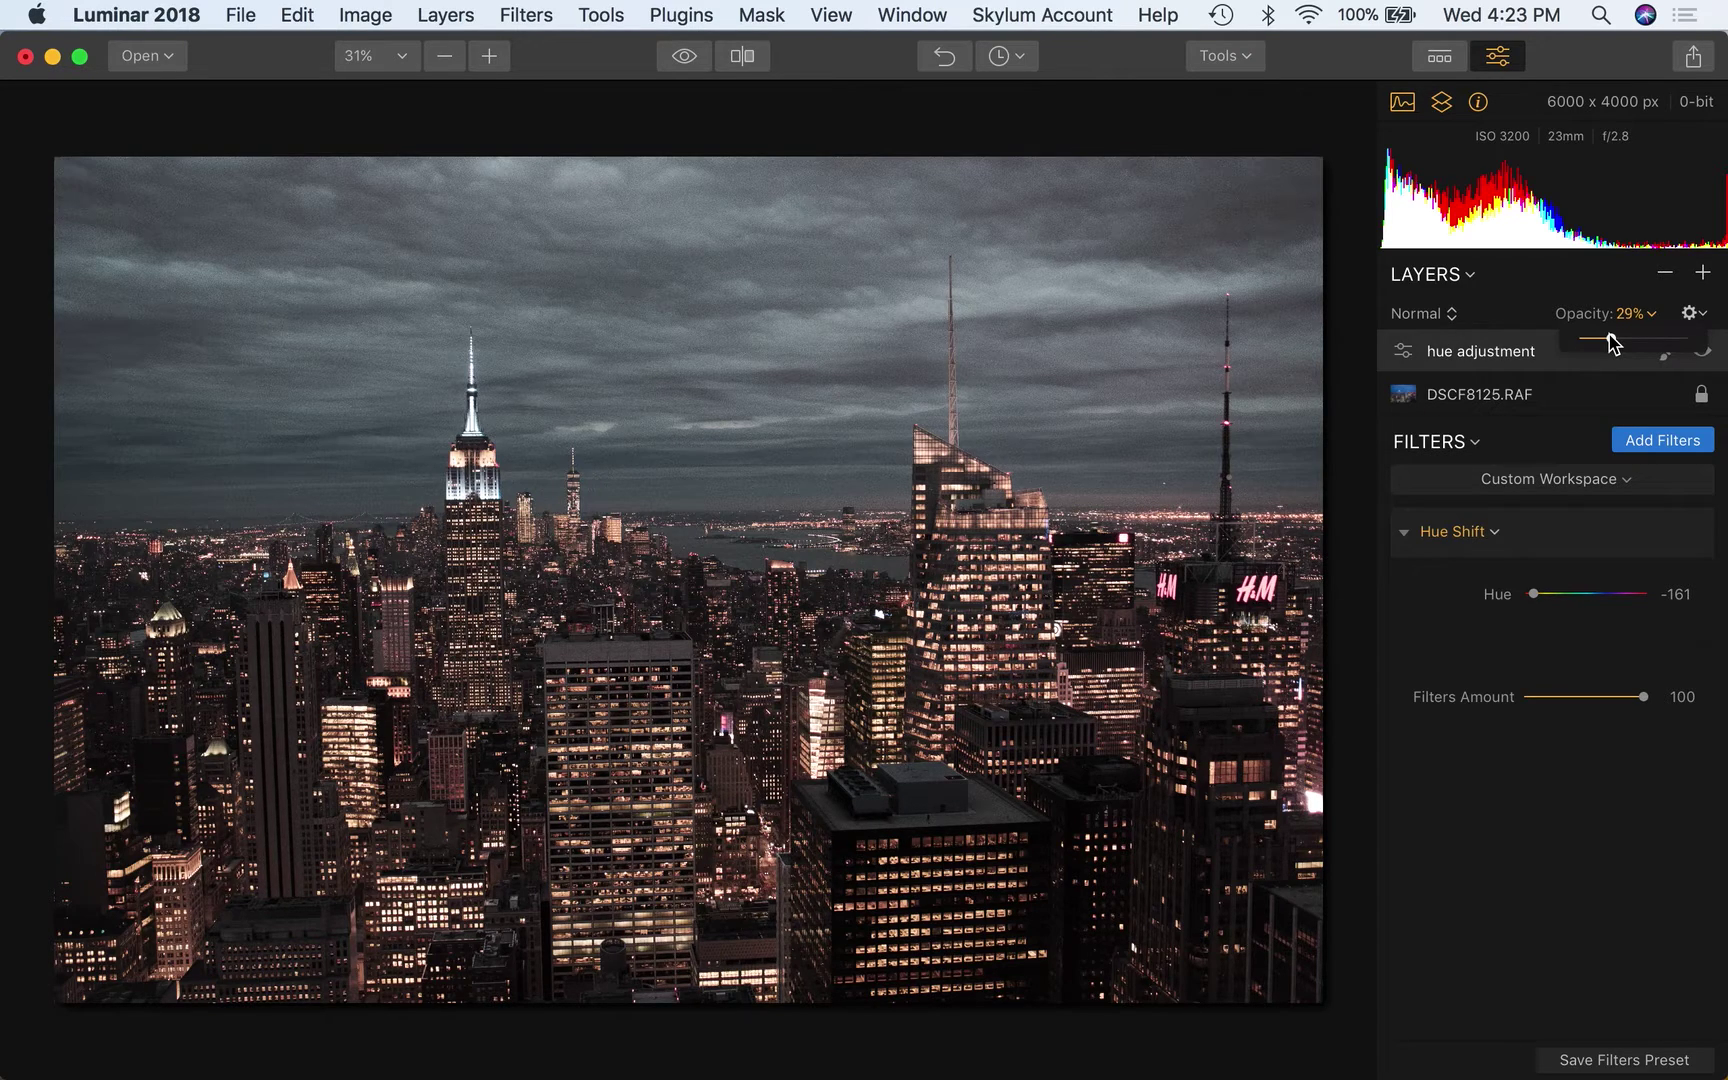
pyautogui.click(1610, 343)
pyautogui.moveTo(1610, 343); pyautogui.dragTo(1613, 344)
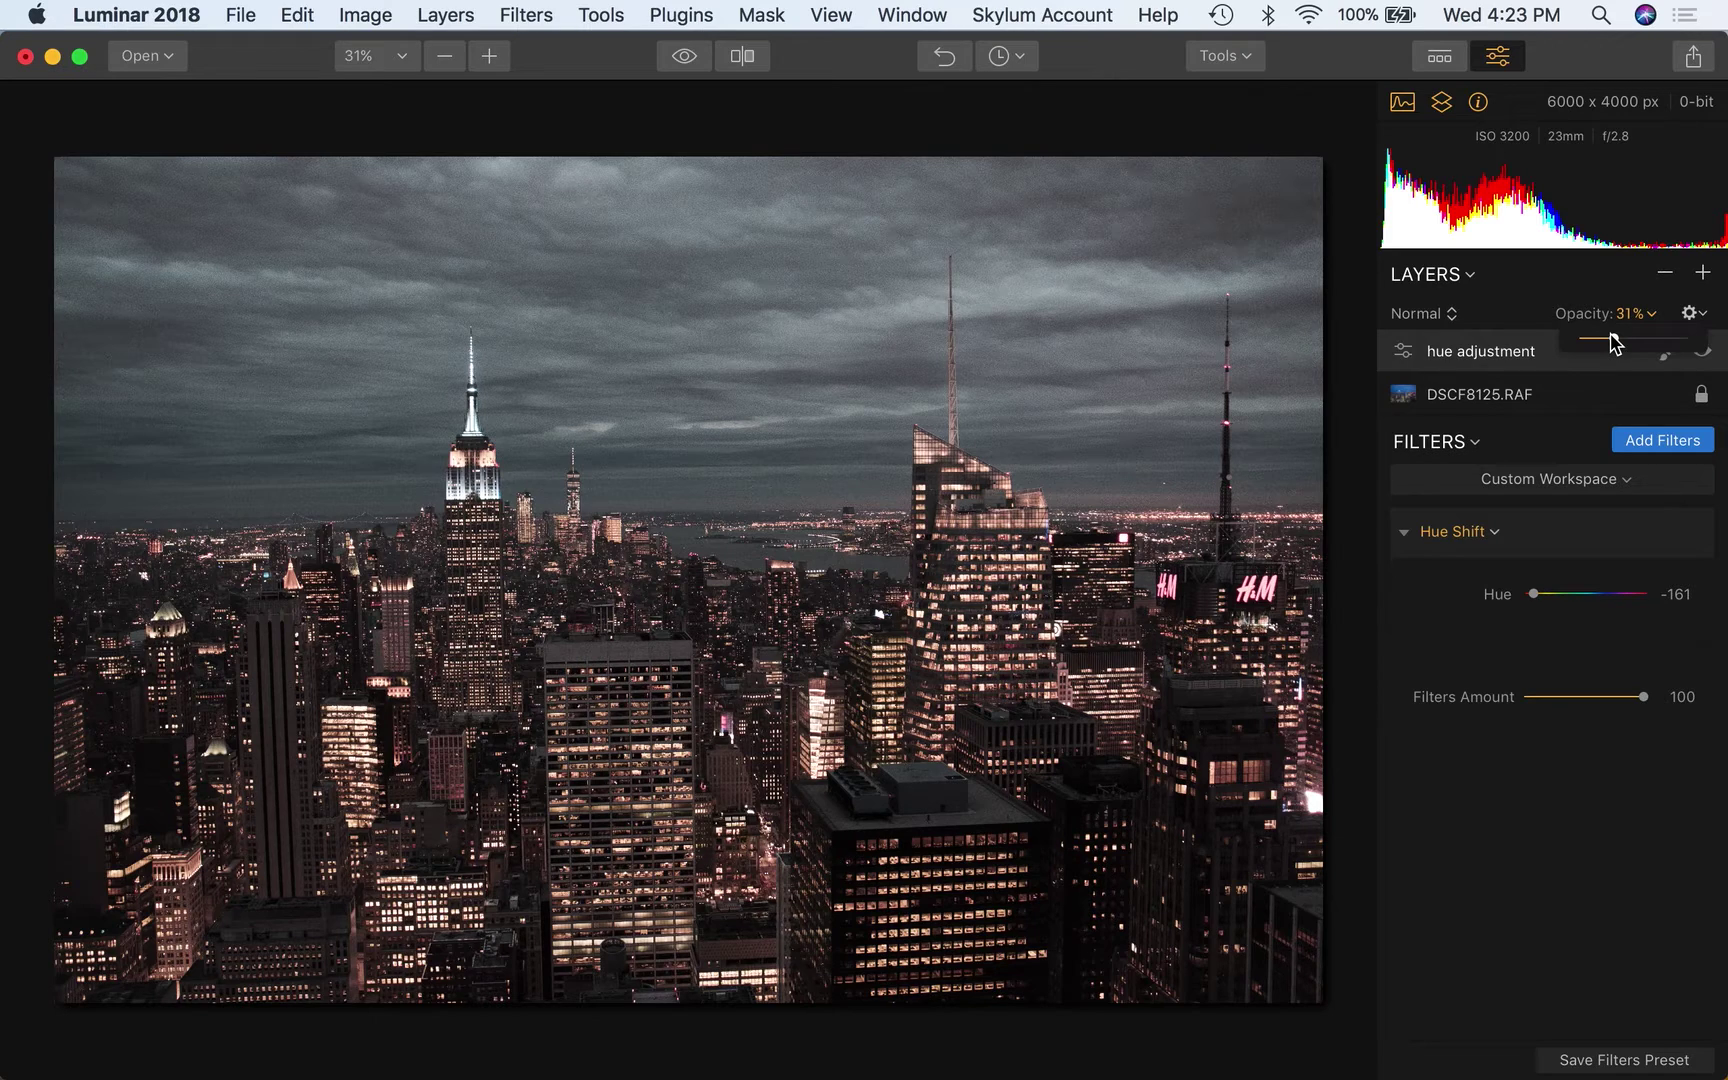
# Delete the hue layer, add an Image Radiance filter and set its Amount to 48
pyautogui.click(1666, 276)
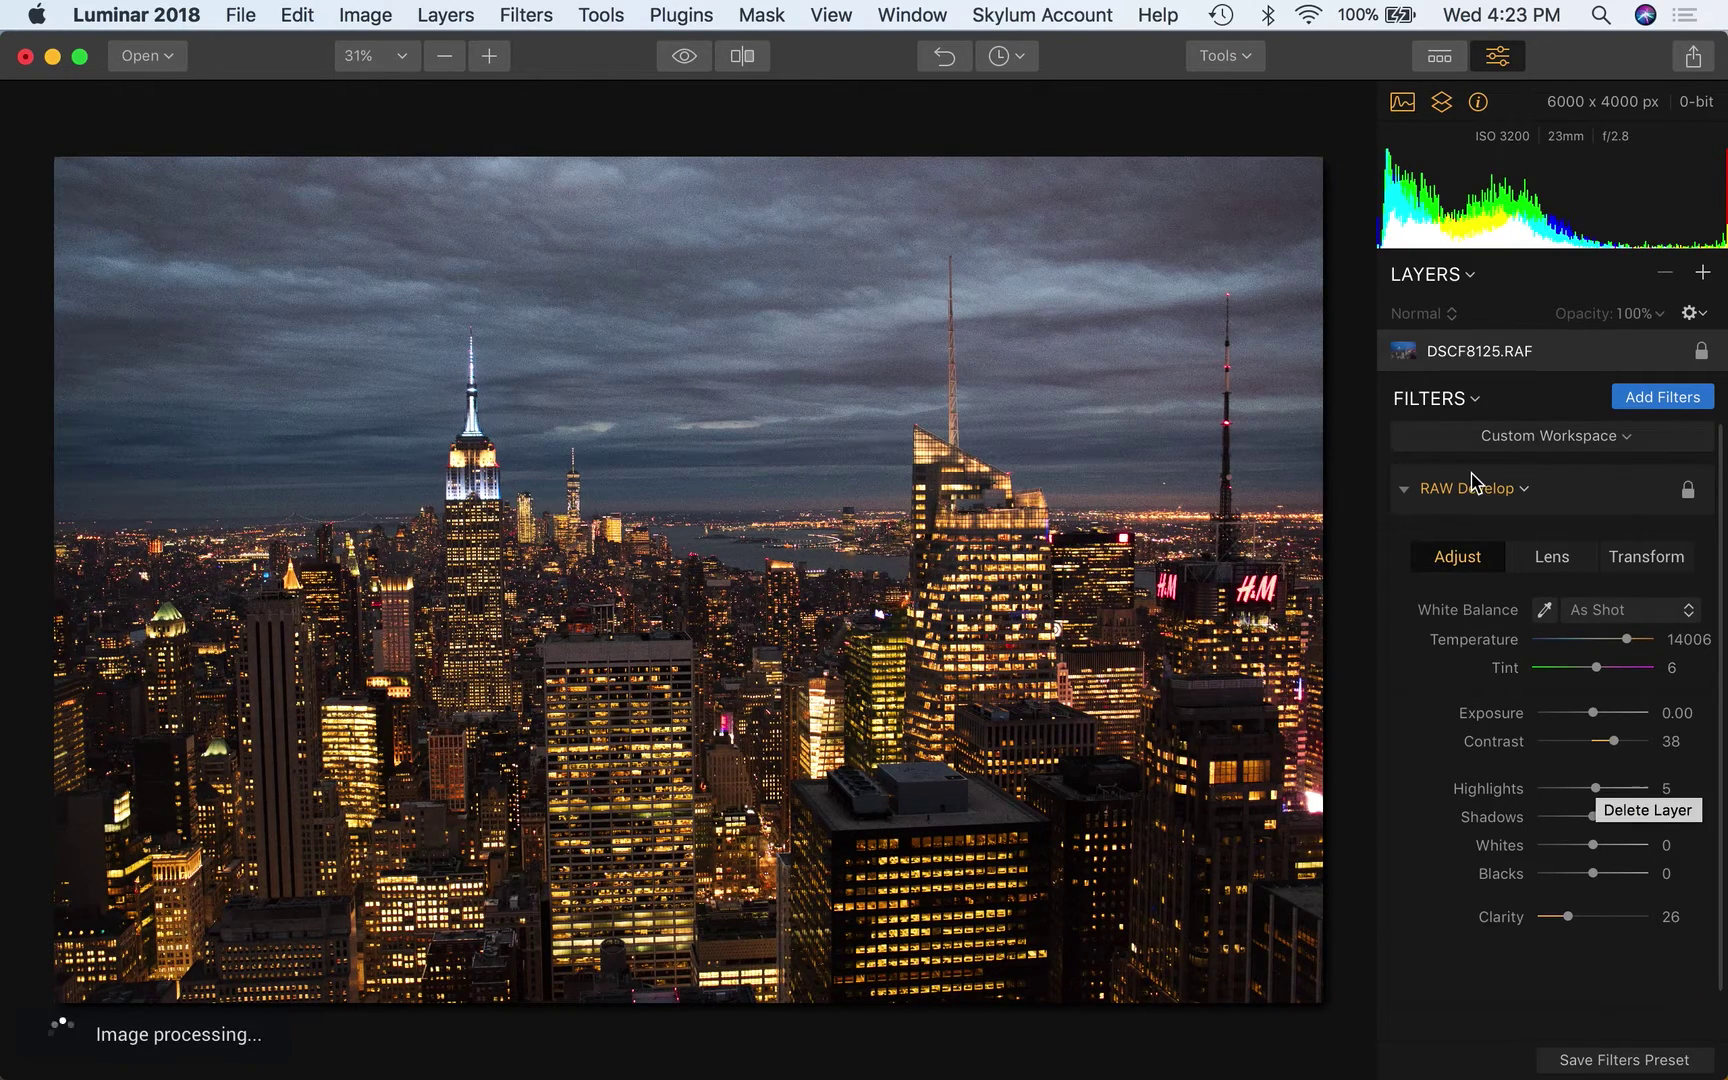
pyautogui.click(1665, 398)
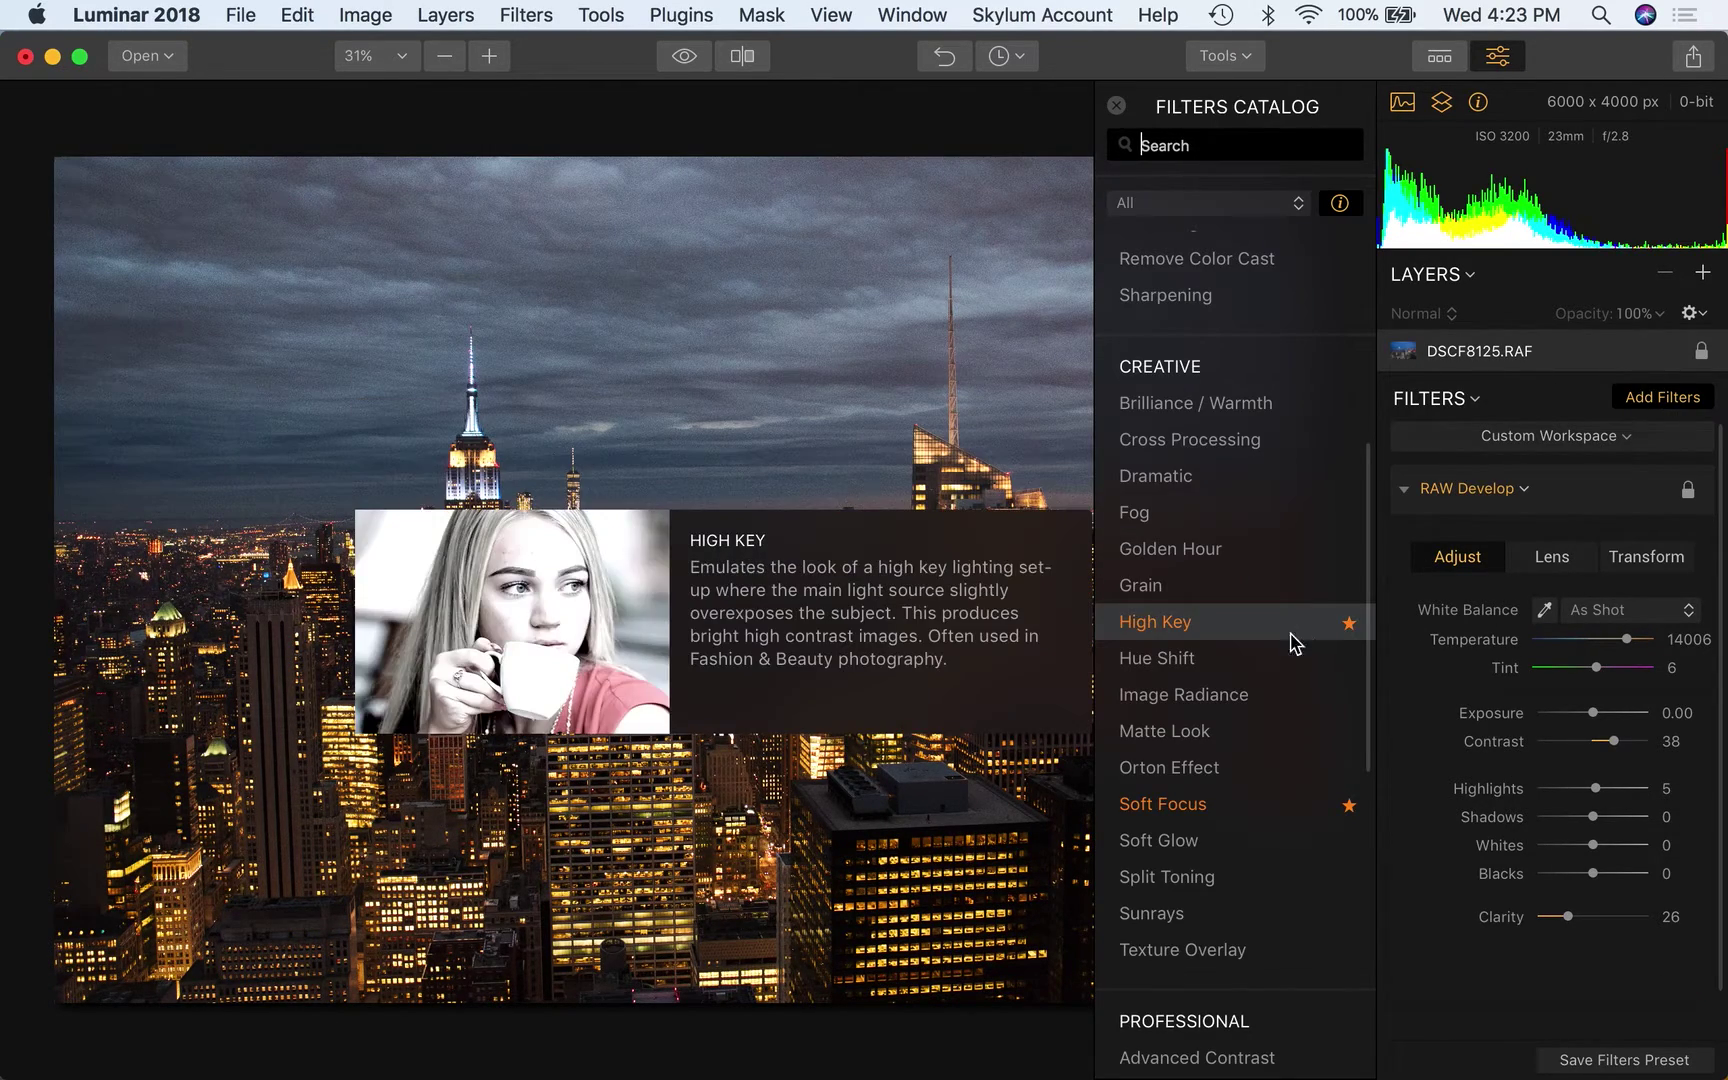
pyautogui.click(1250, 700)
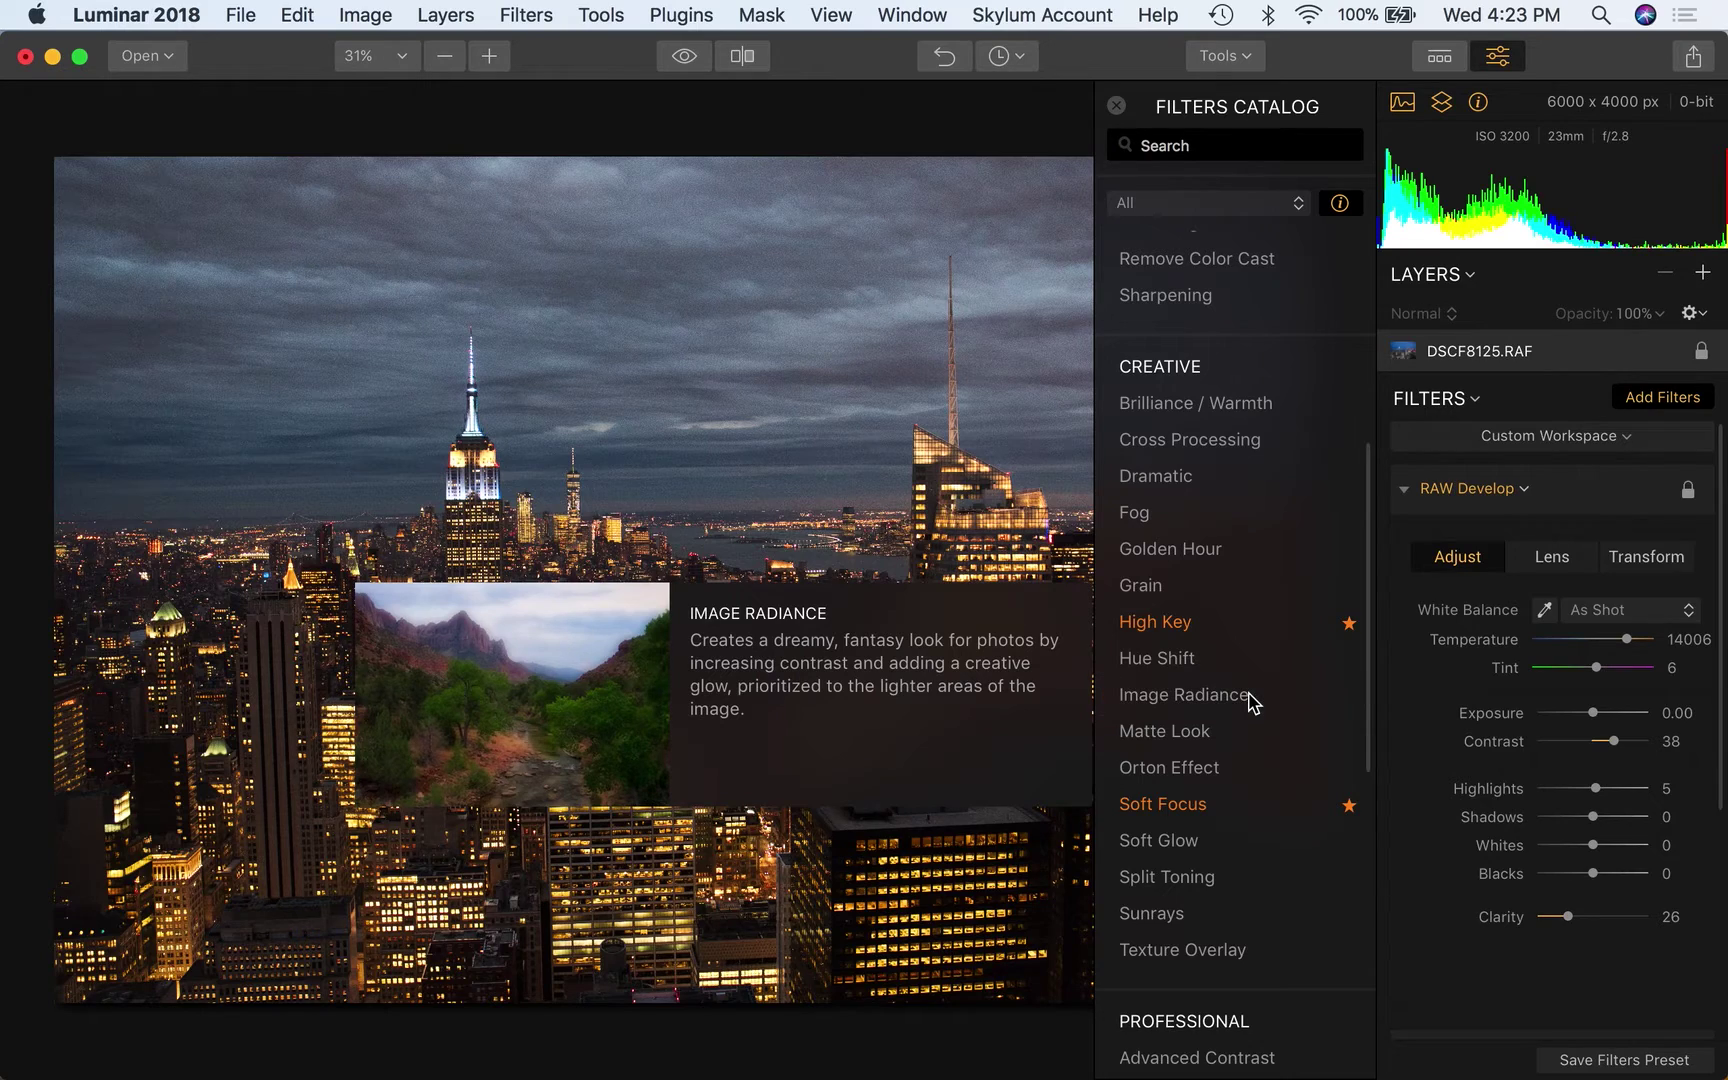
pyautogui.click(1116, 105)
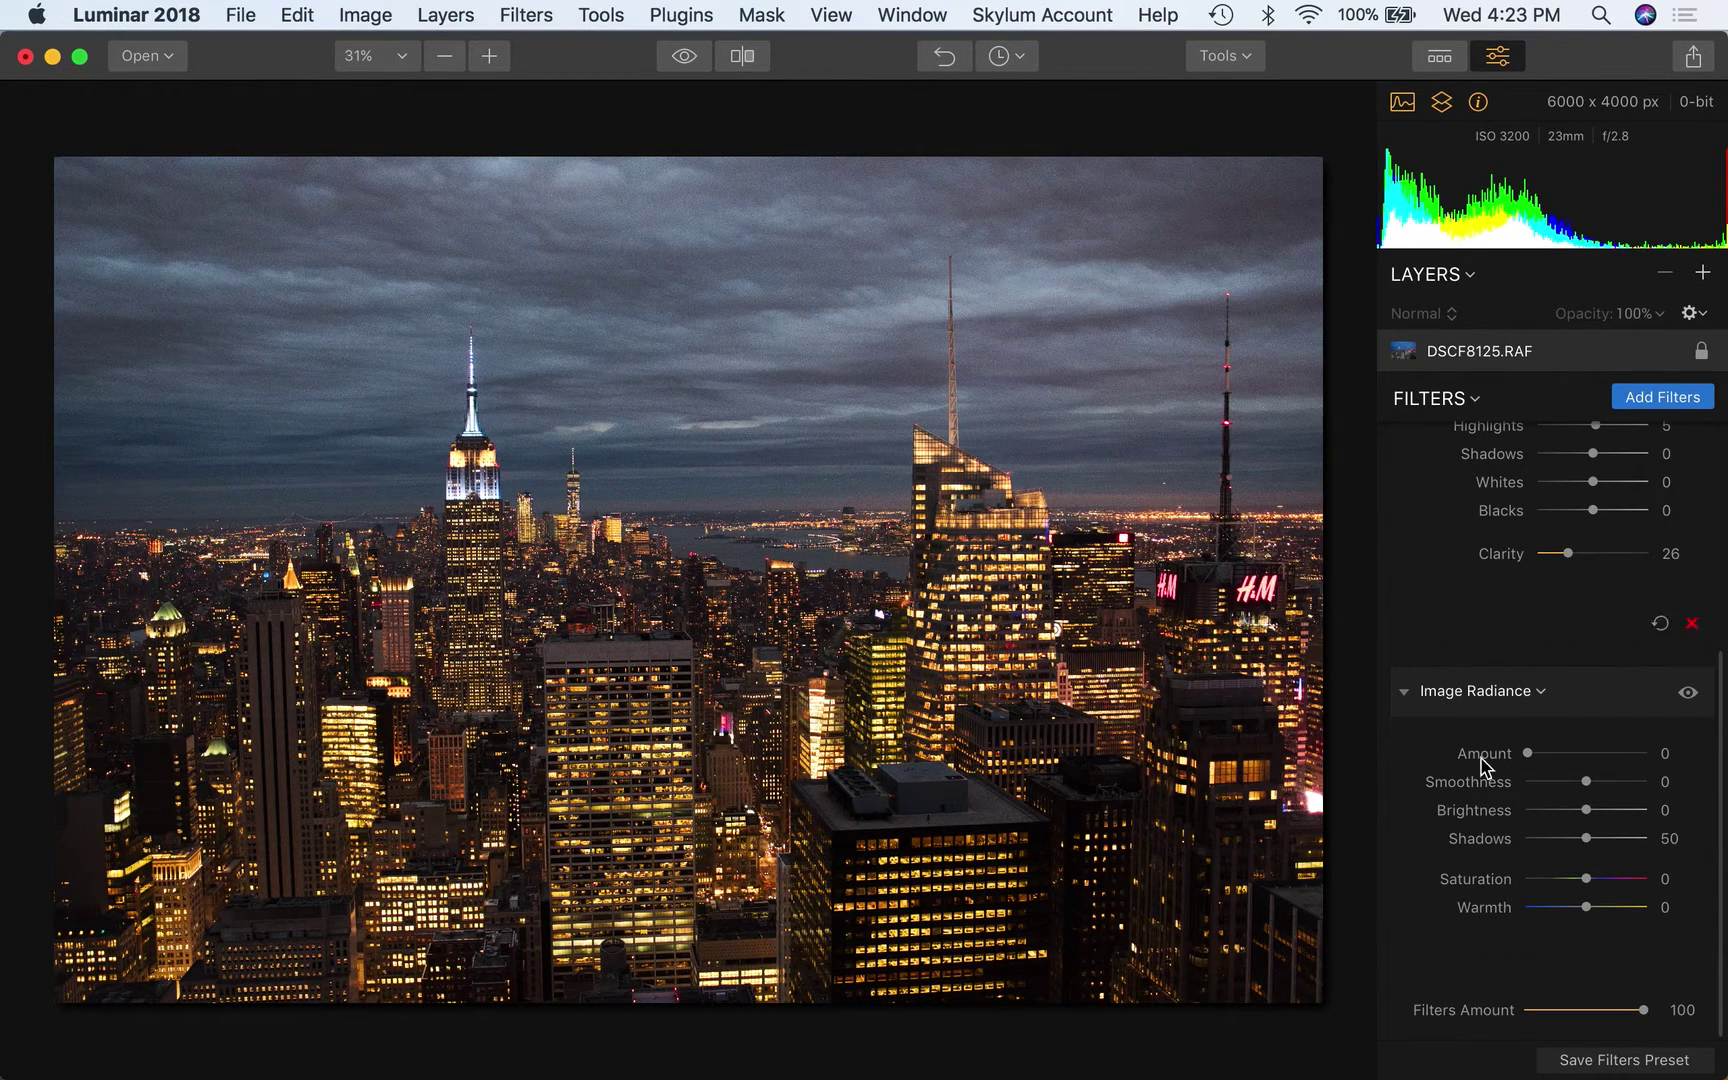
pyautogui.click(1586, 755)
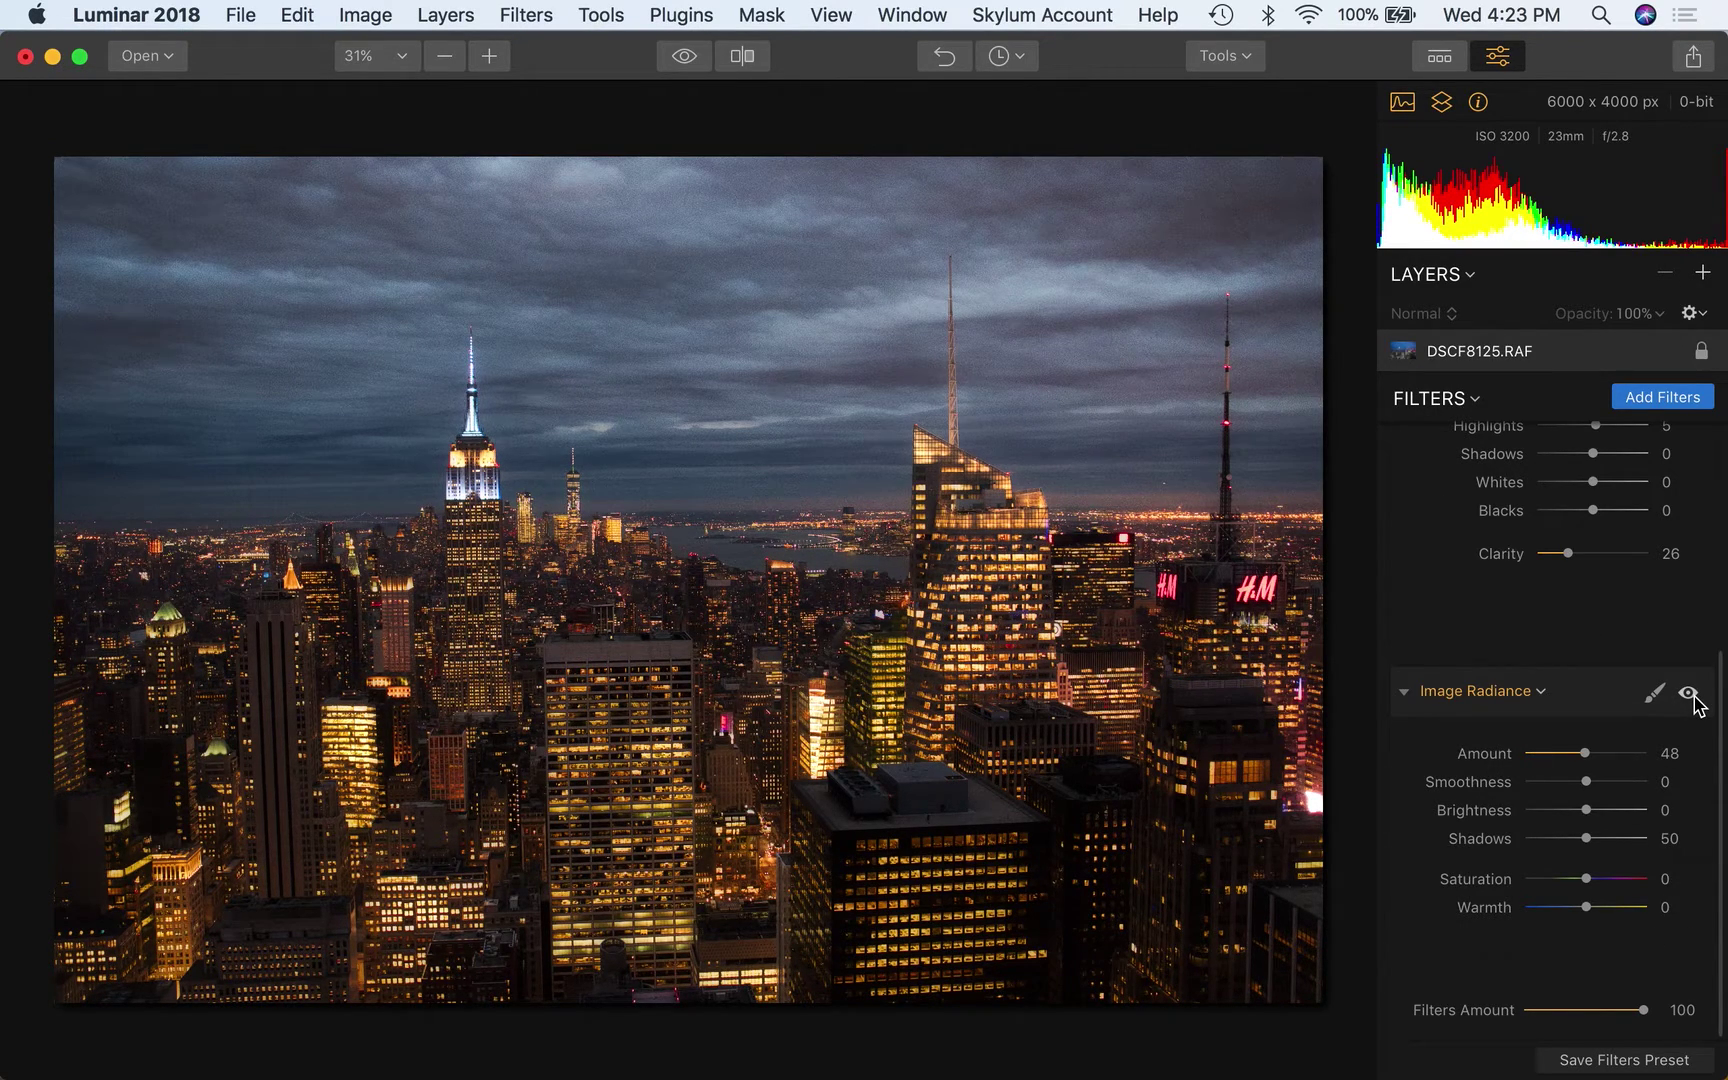
# Set the Image Radiance Amount to 40, toggling the filter off and on to compare
pyautogui.click(1689, 694)
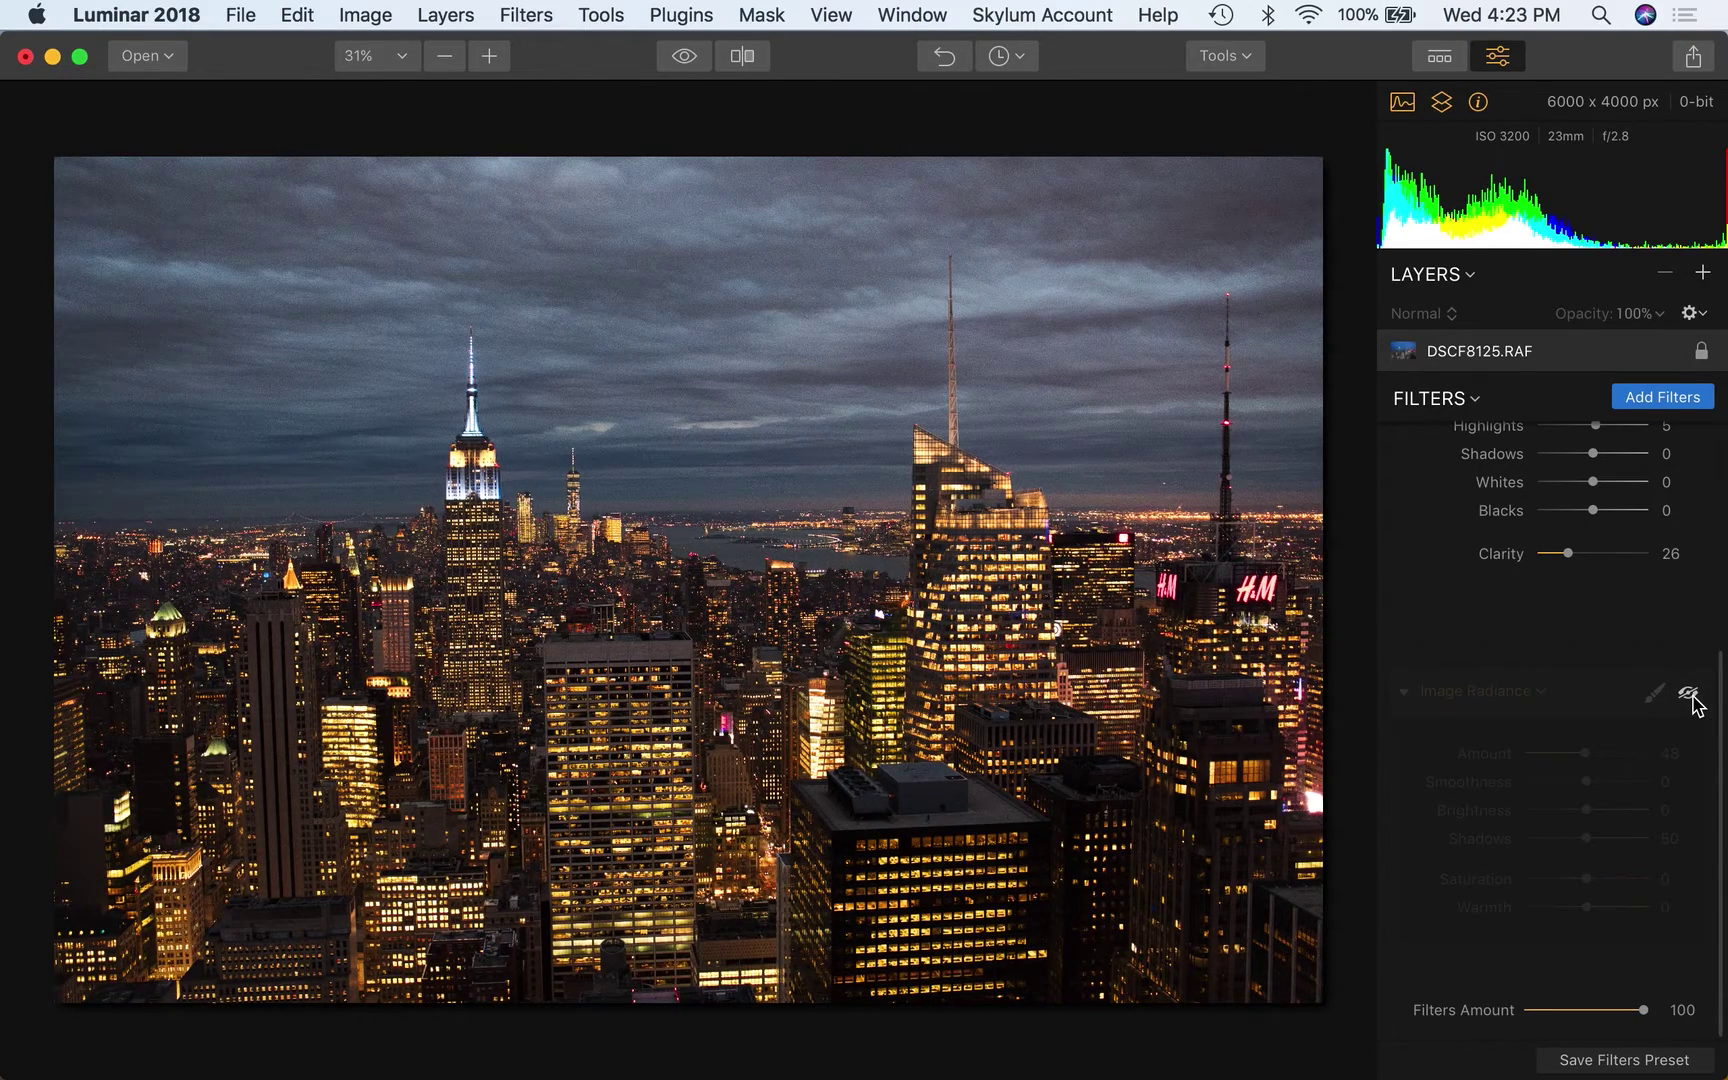
pyautogui.click(1690, 696)
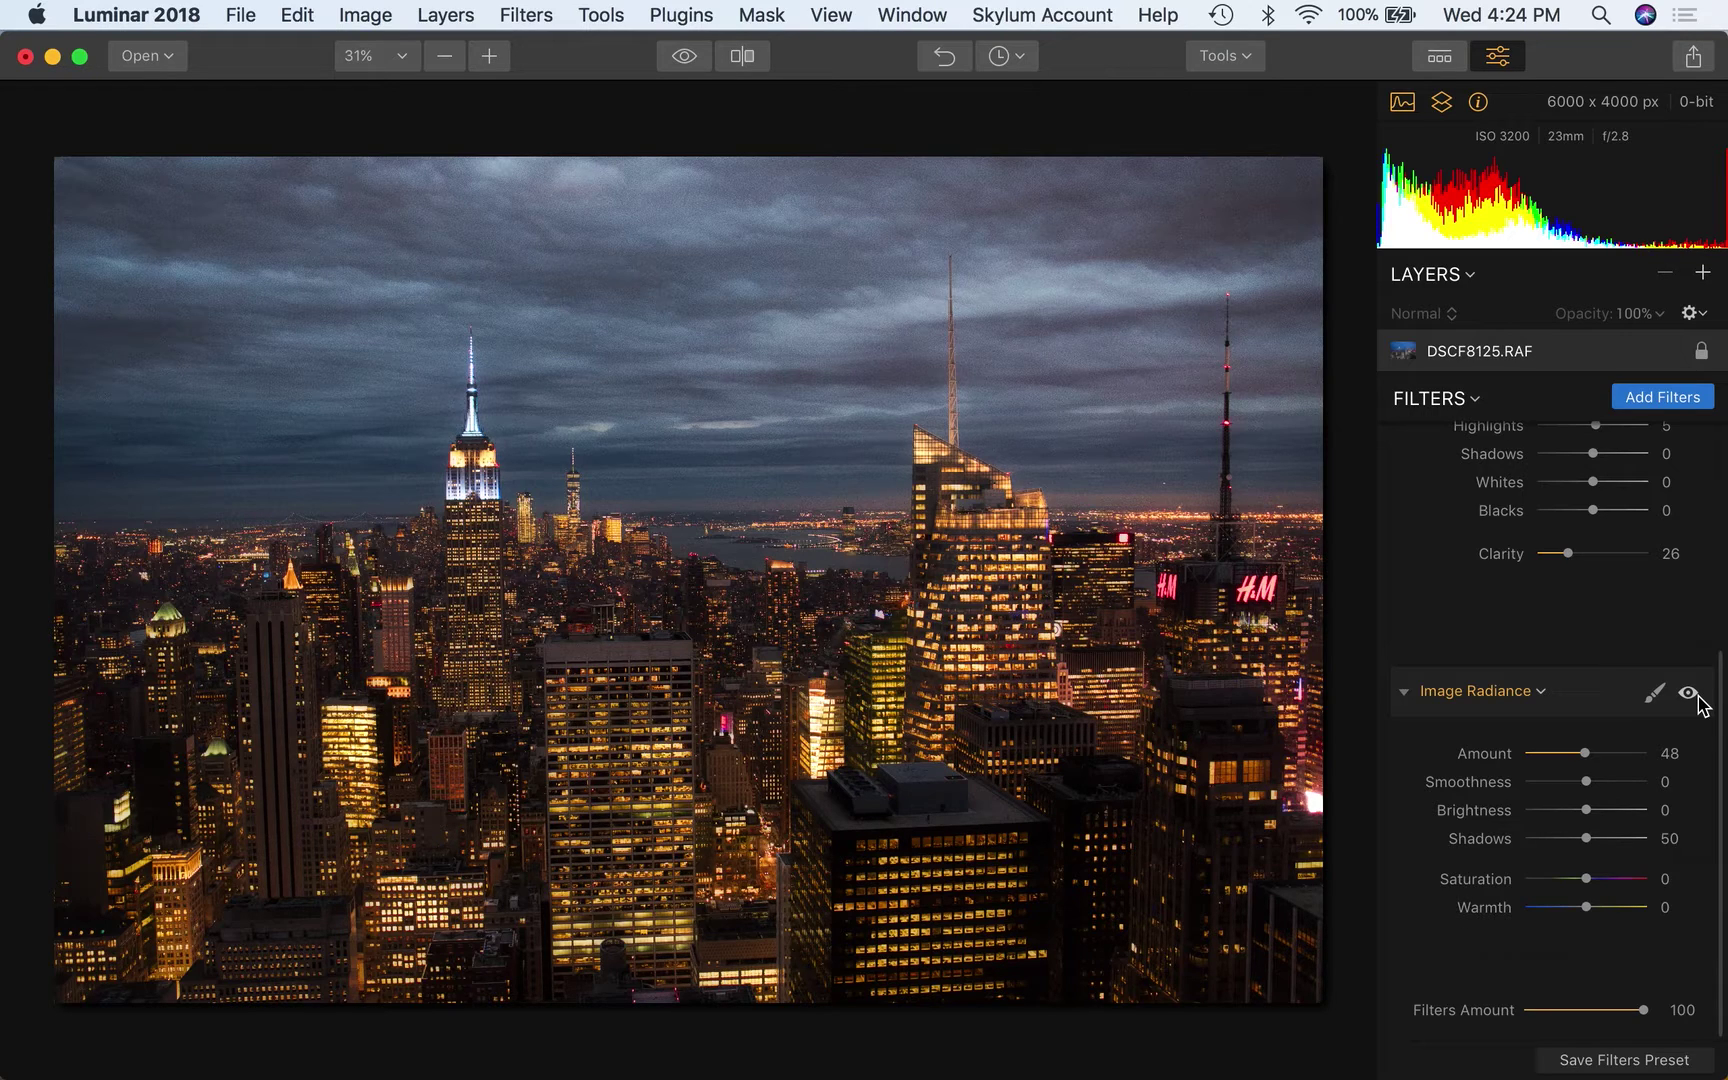
pyautogui.click(1630, 755)
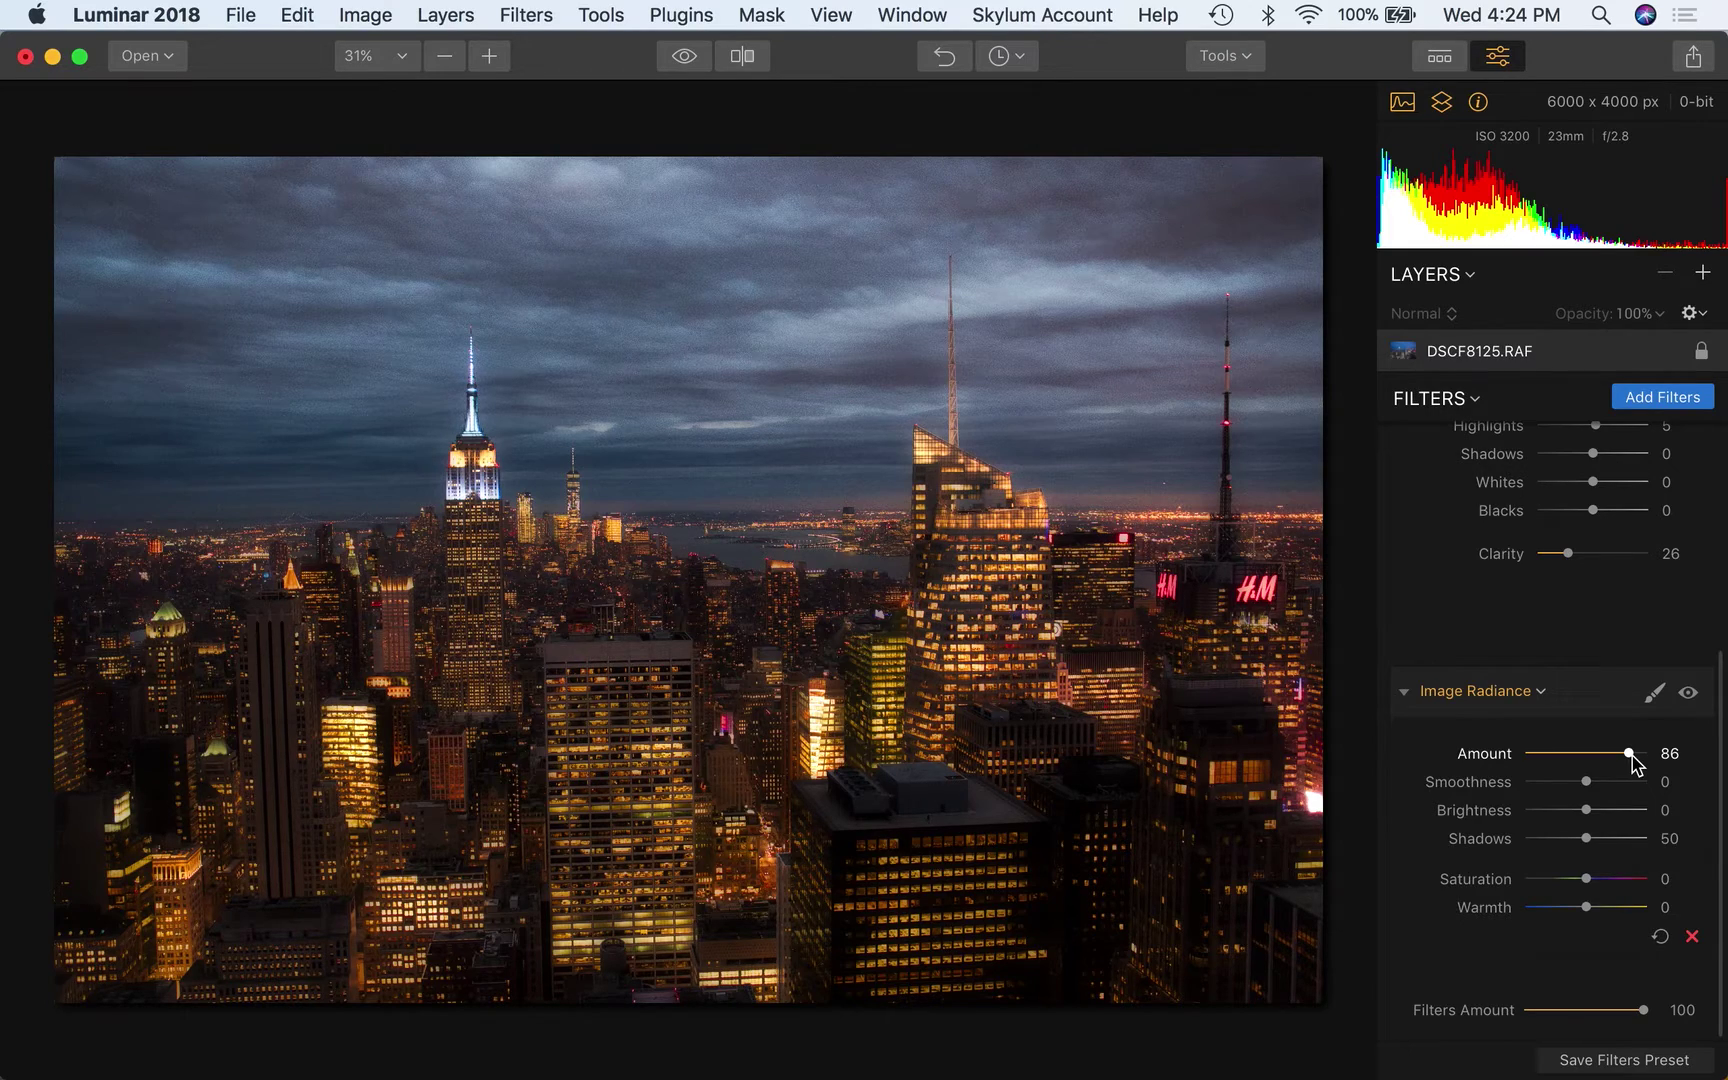
pyautogui.moveTo(1630, 755); pyautogui.dragTo(1573, 757)
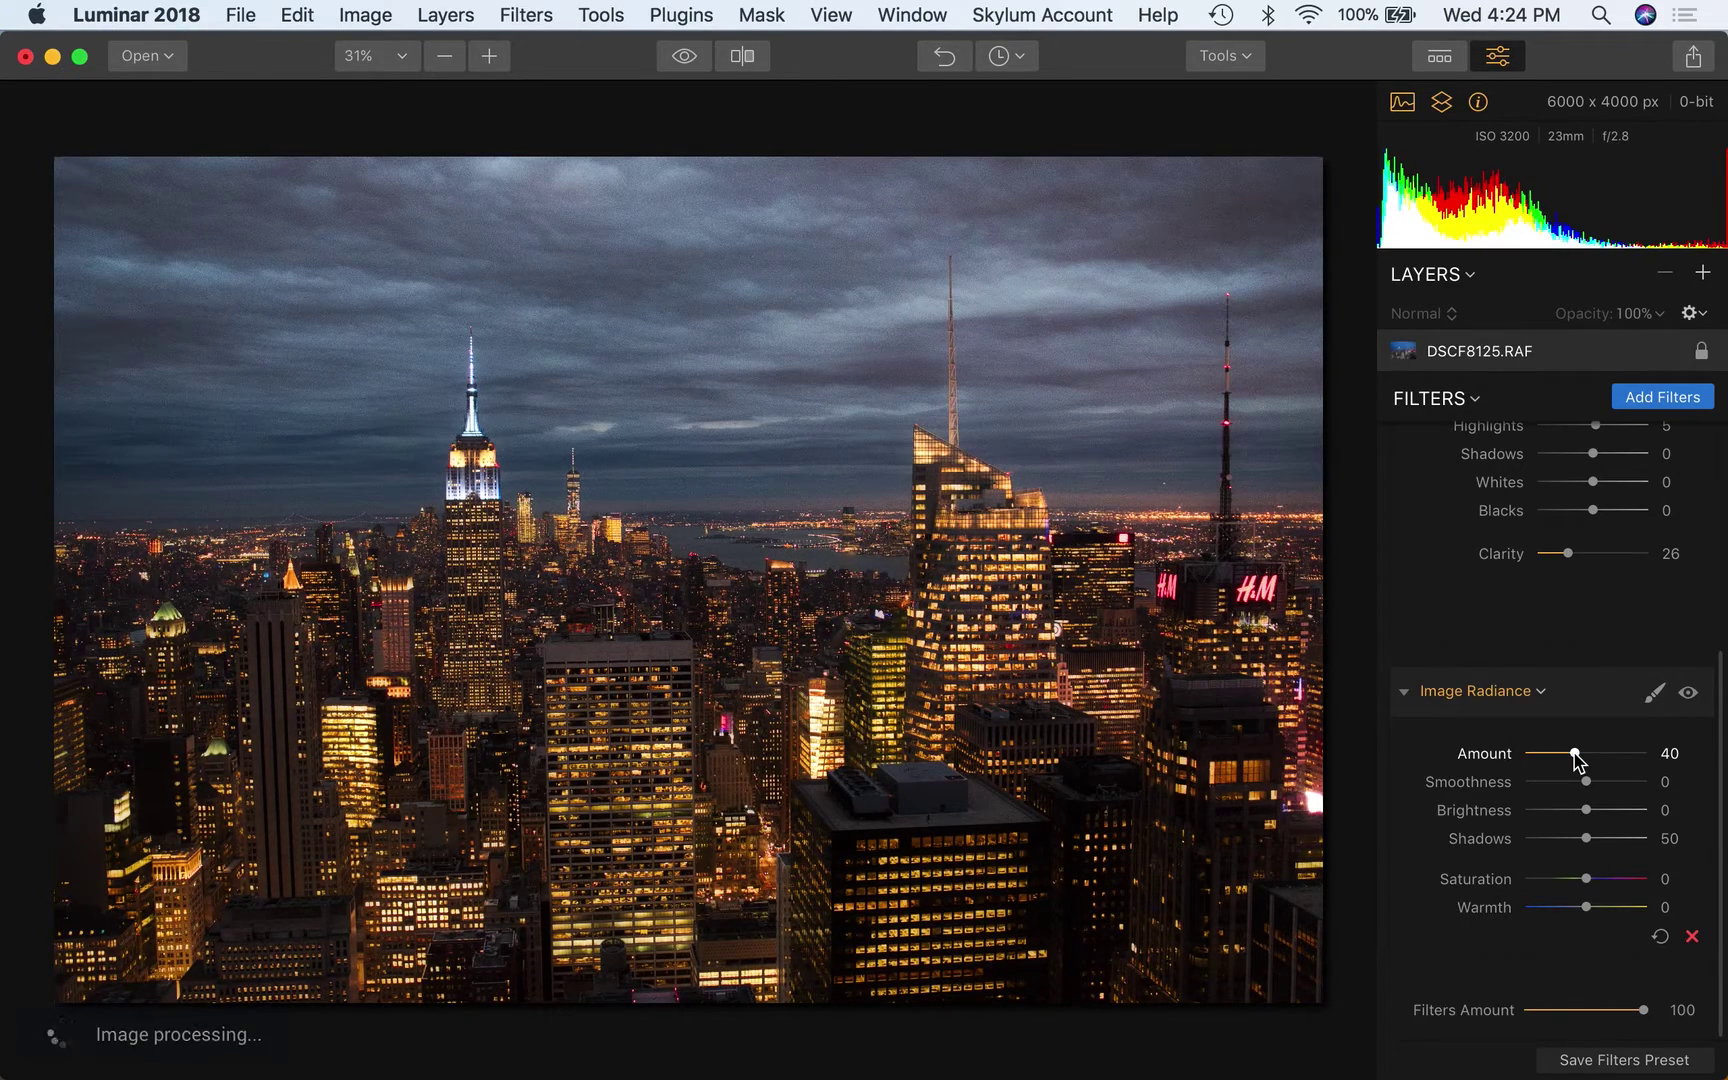
pyautogui.click(1688, 693)
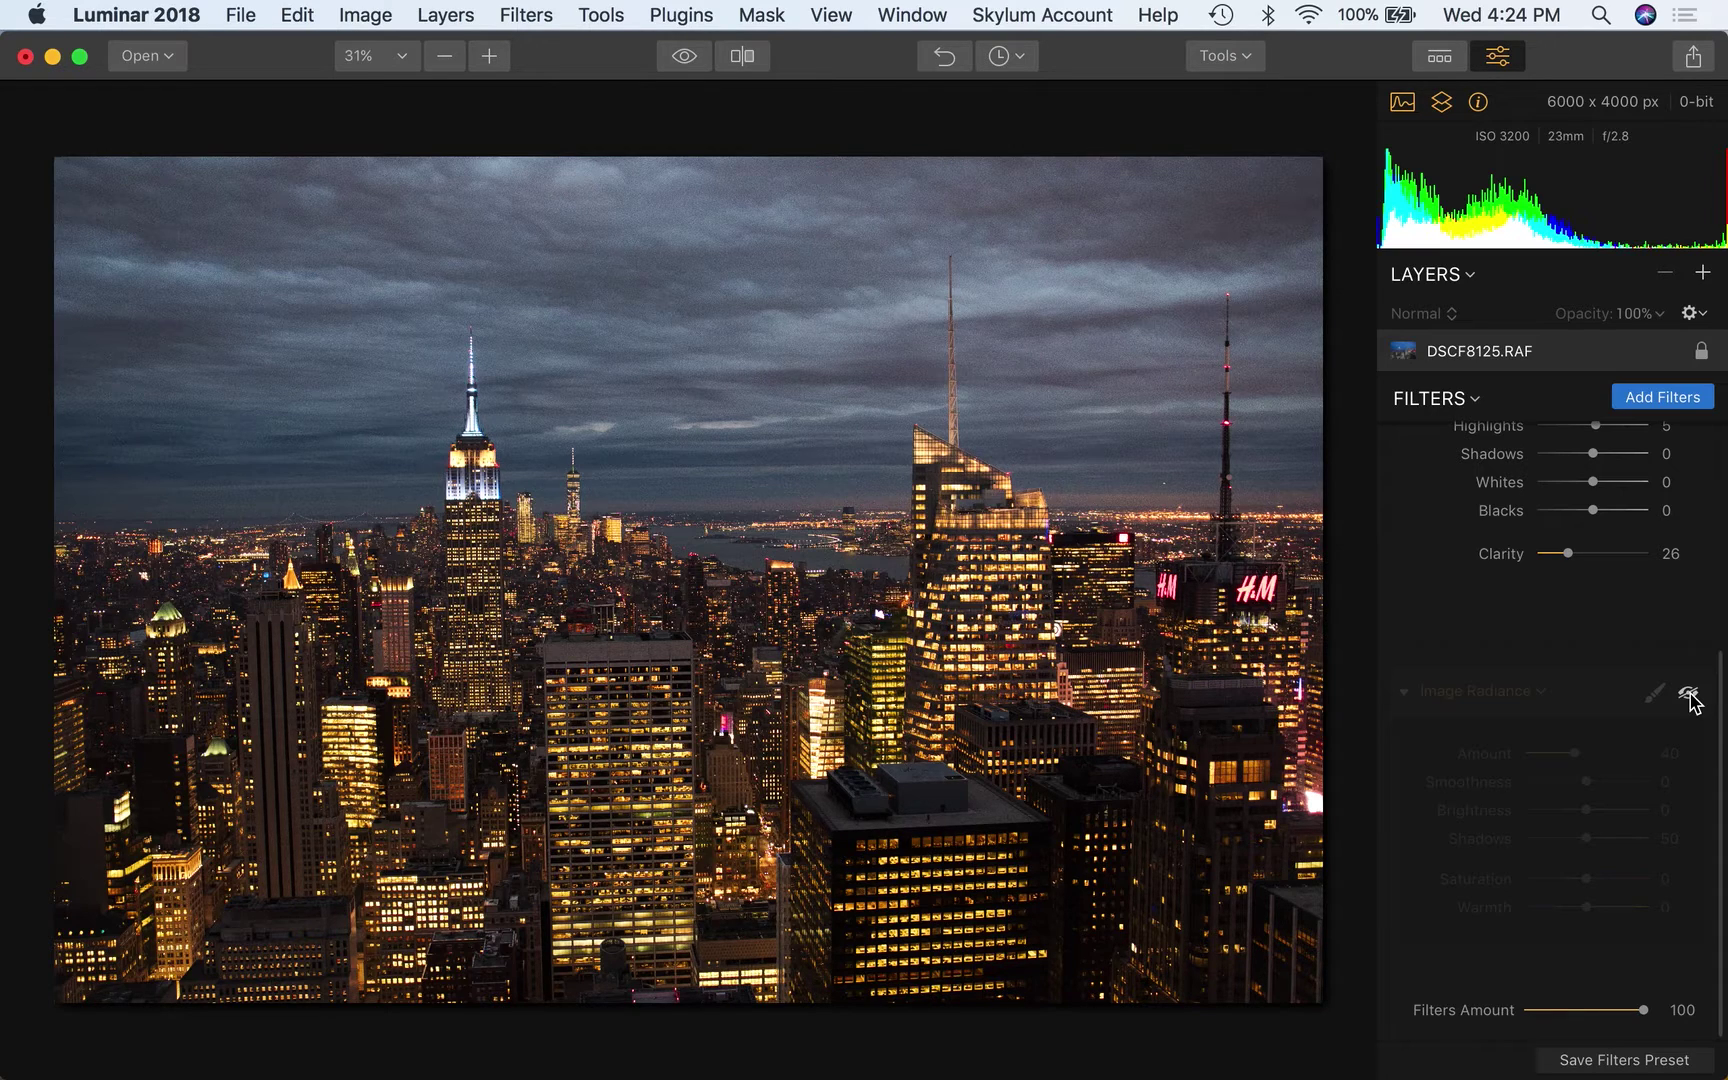
pyautogui.click(1688, 693)
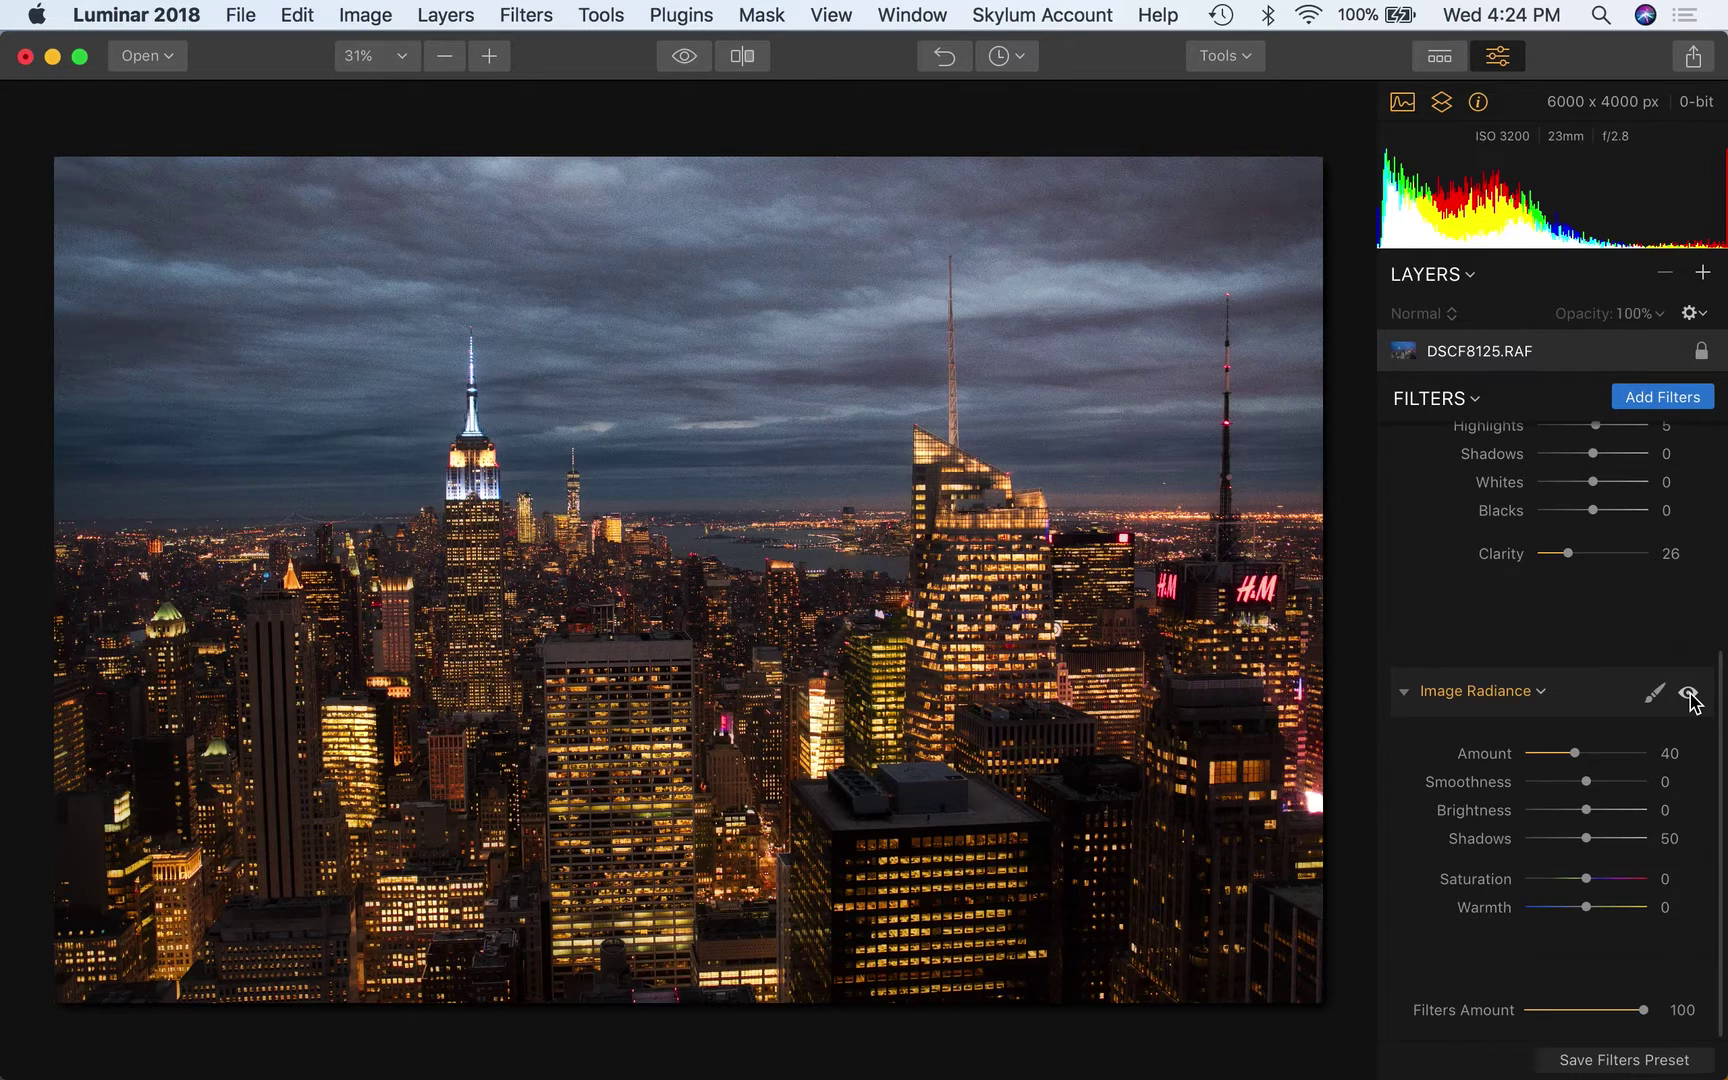
# Try Image Radiance Smoothness values ranging from -57 up to 76
pyautogui.click(1555, 782)
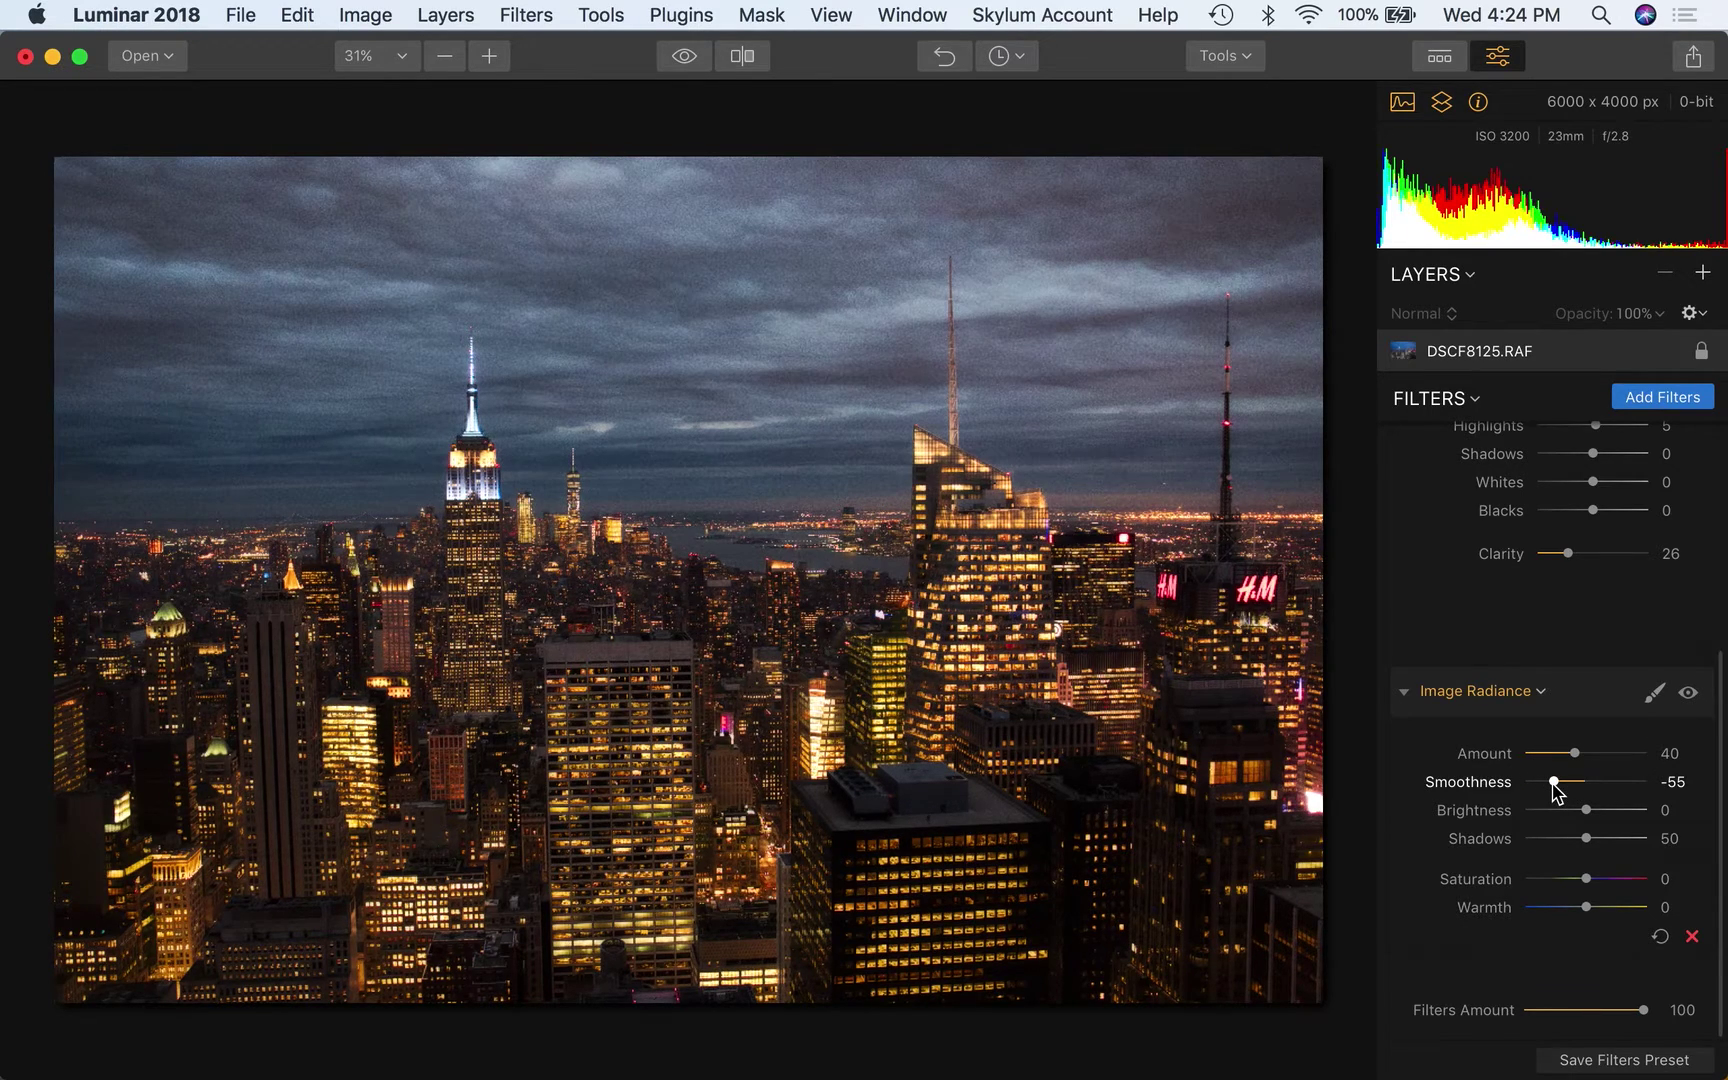
pyautogui.click(1554, 784)
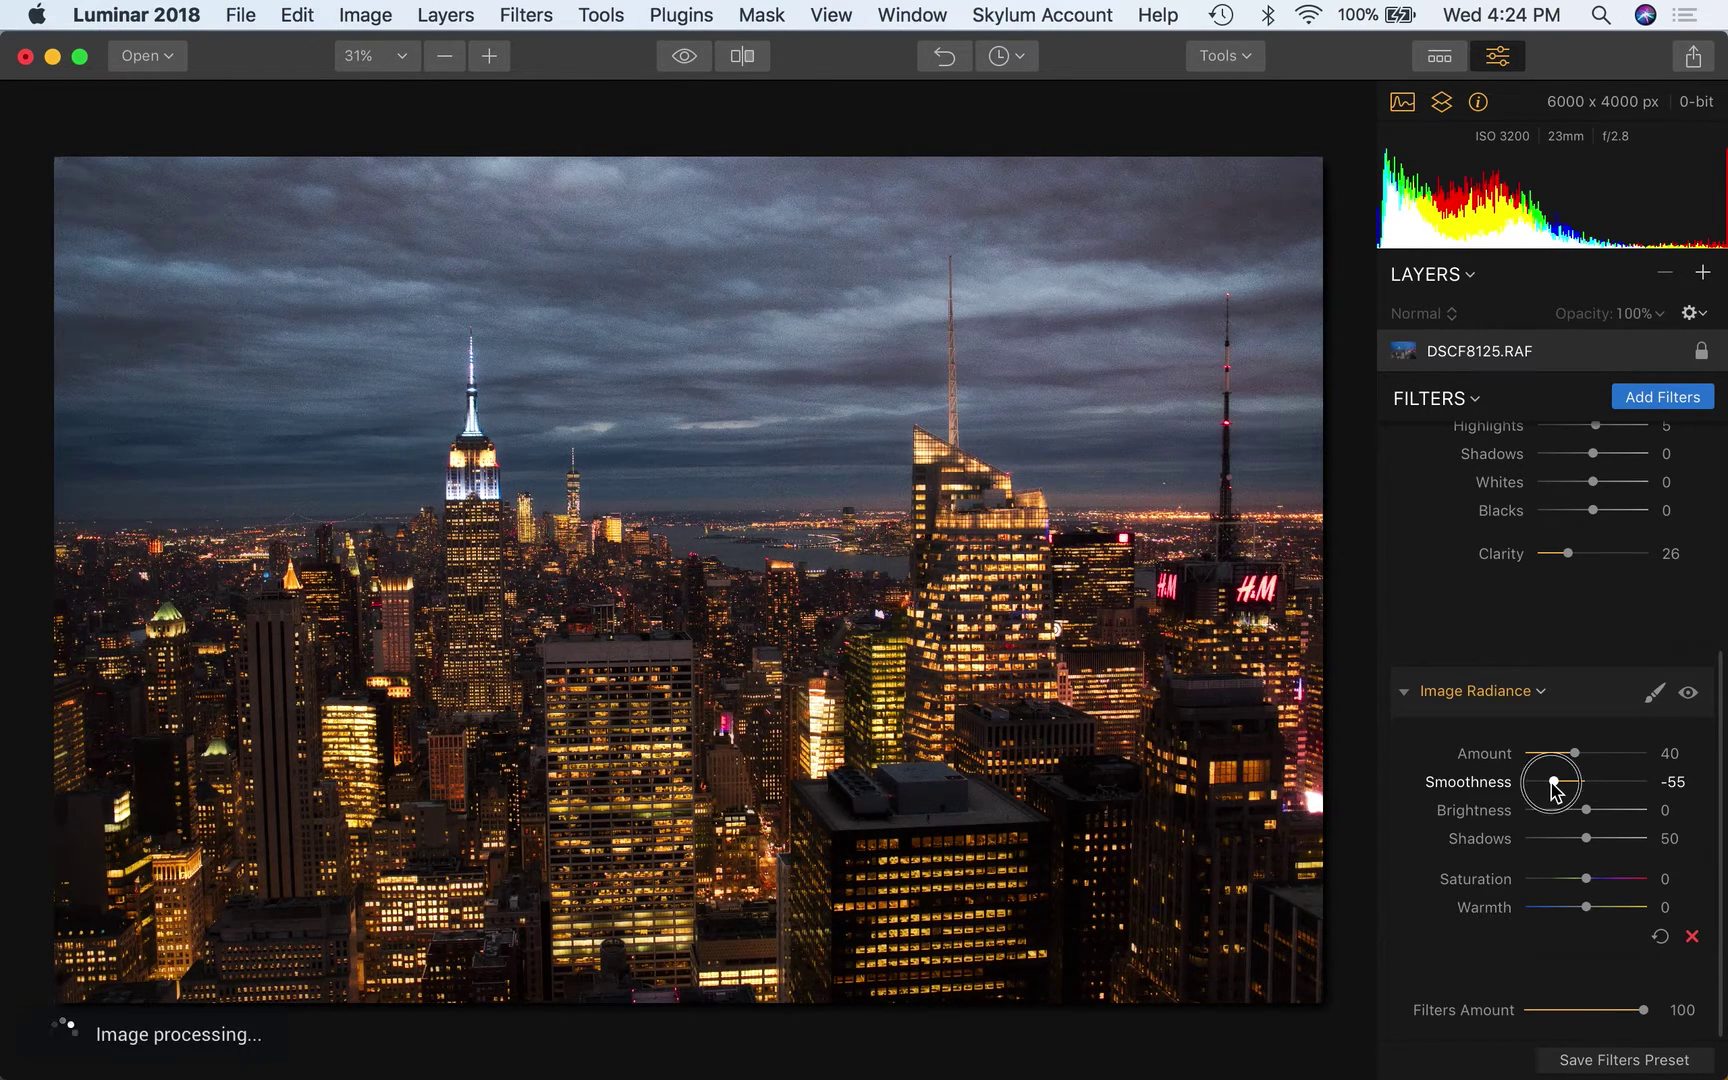
pyautogui.click(1552, 784)
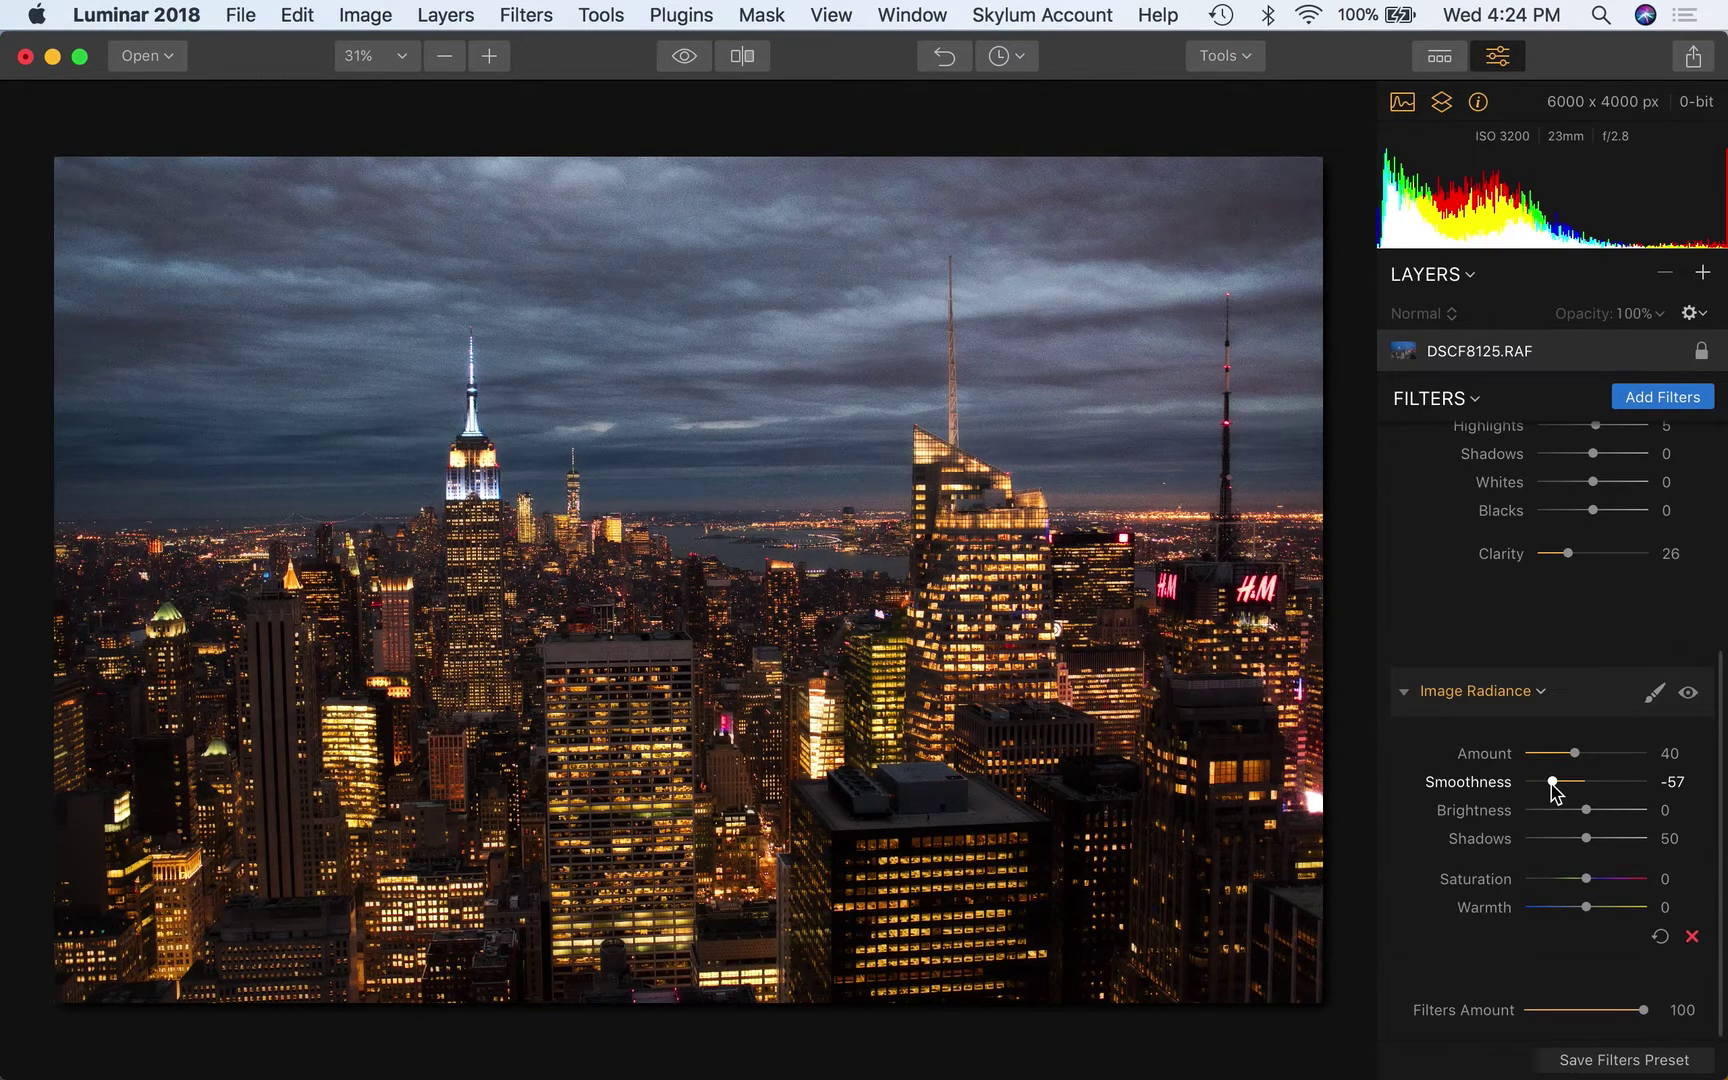
pyautogui.click(1633, 782)
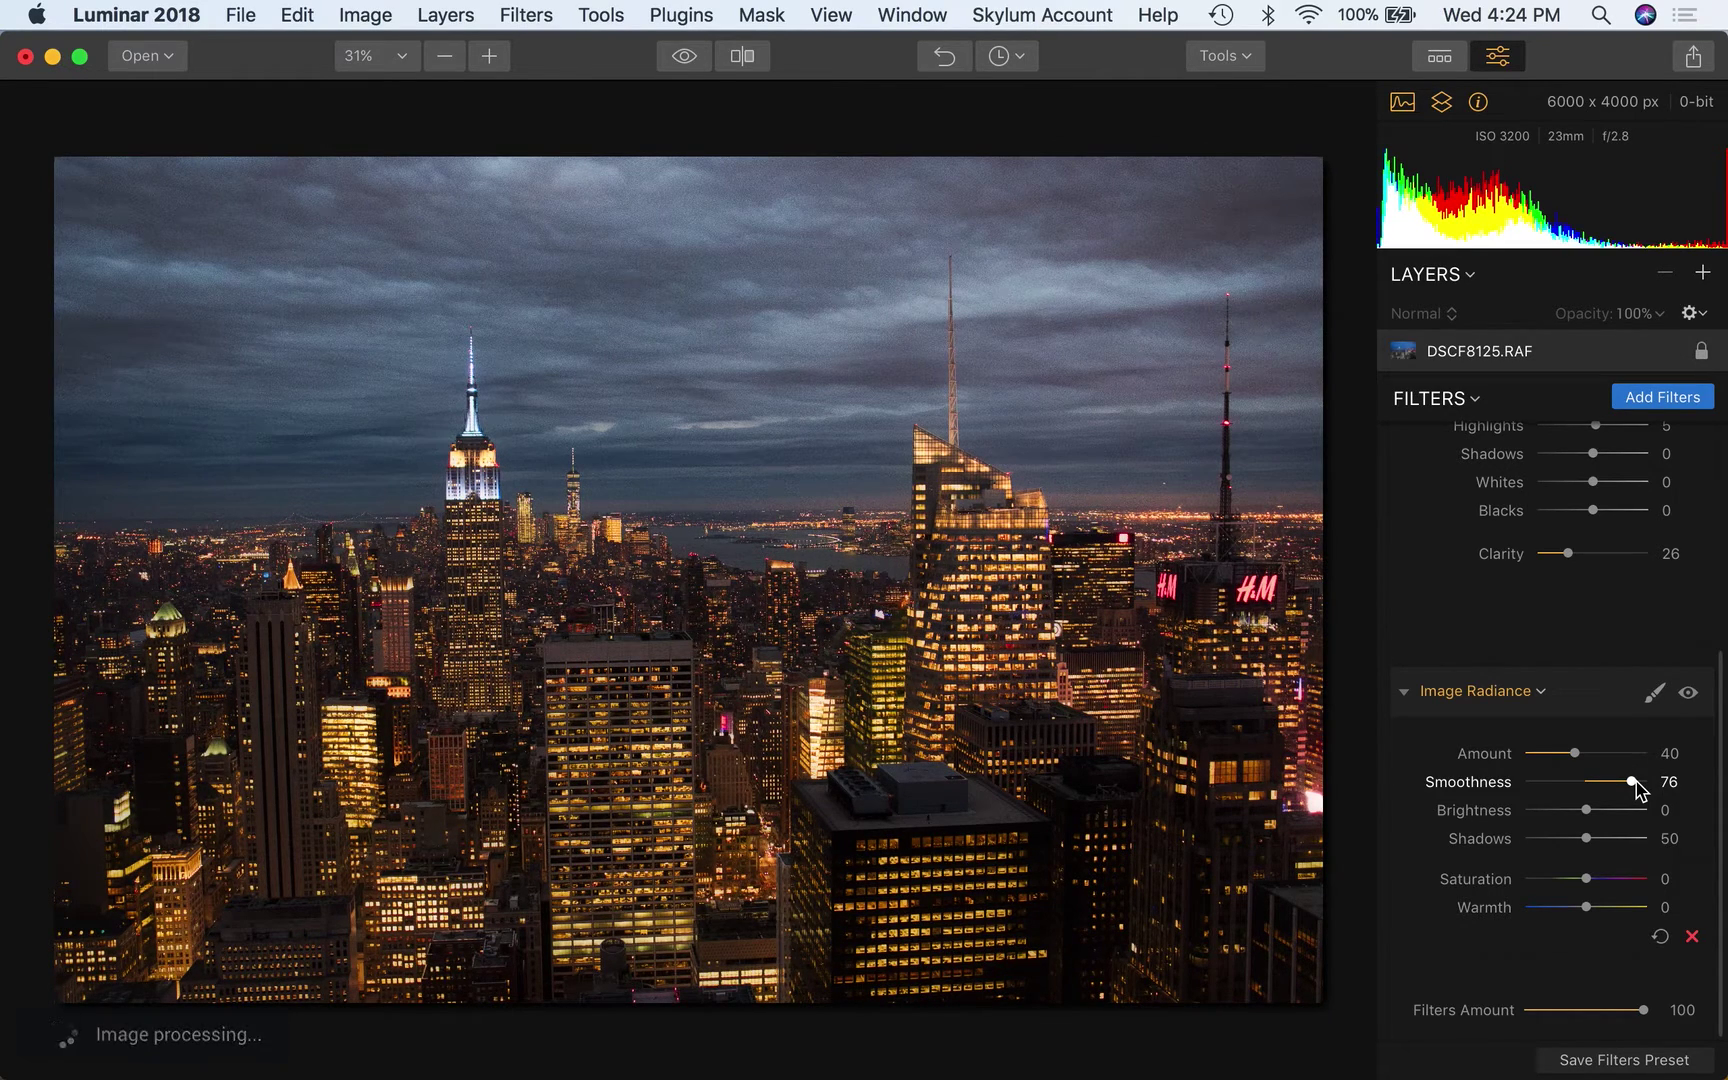
pyautogui.moveTo(1633, 783); pyautogui.dragTo(1524, 783)
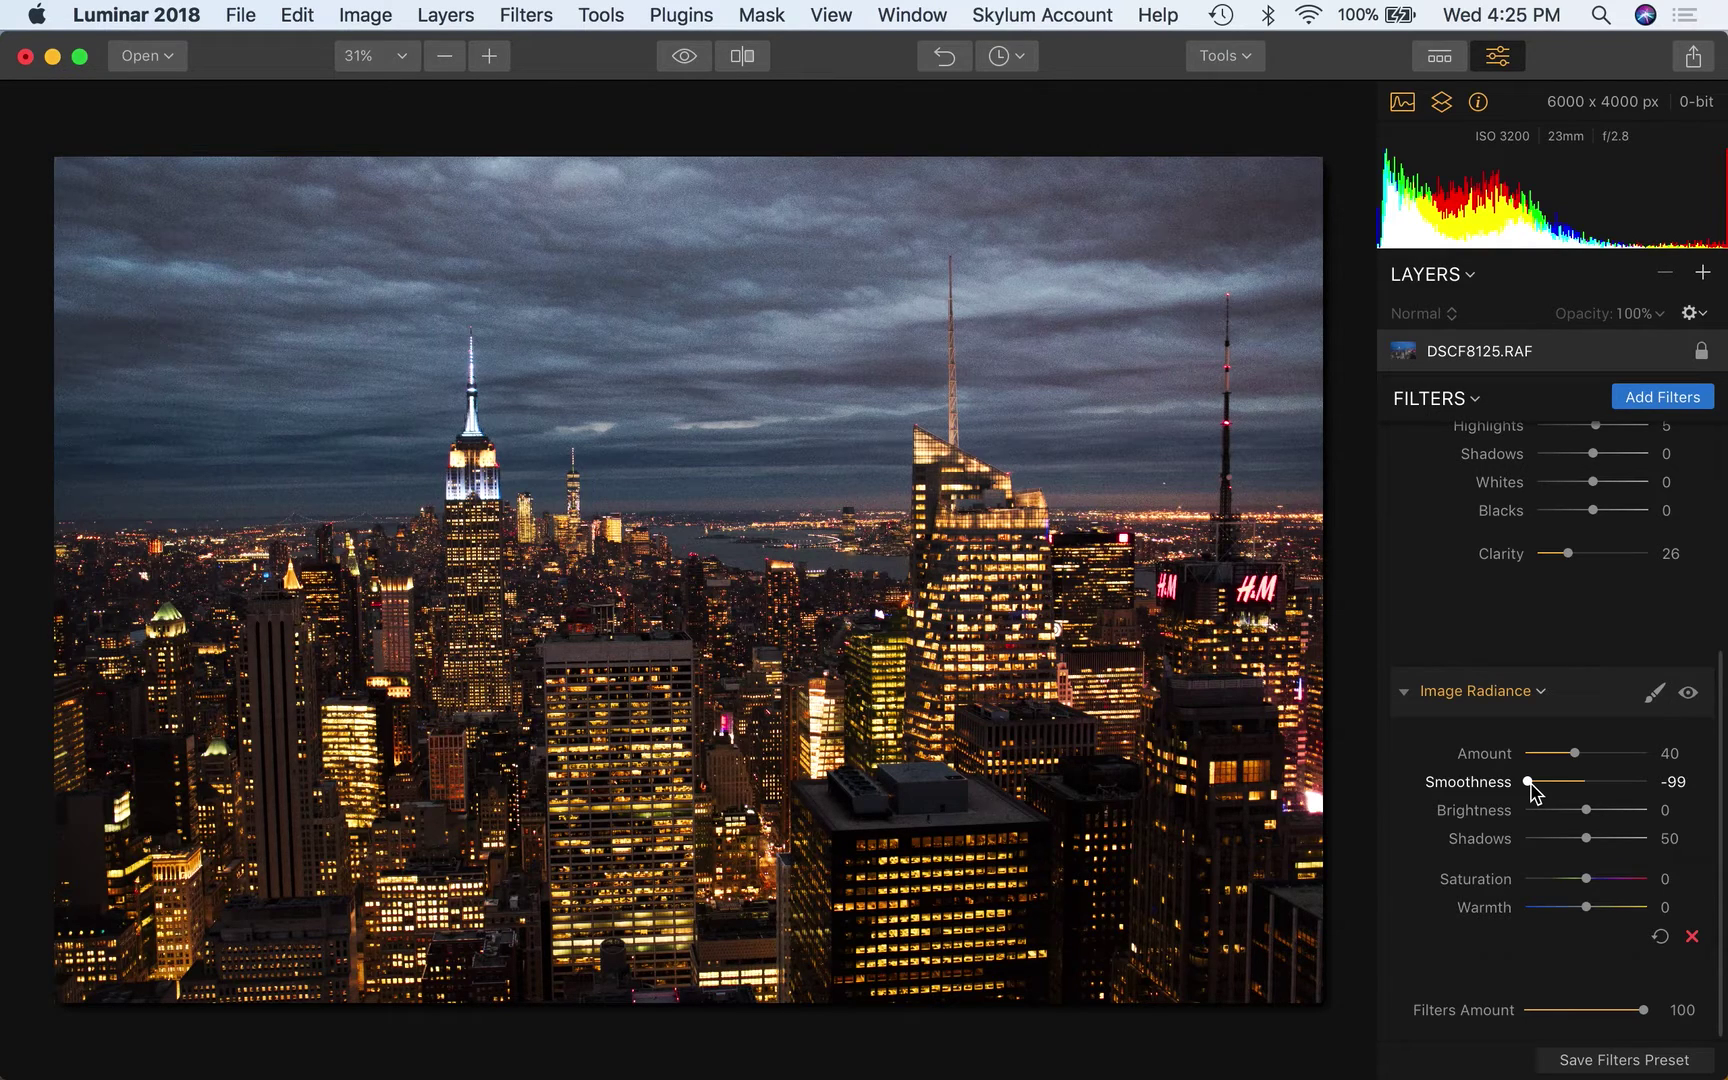
# Try Brightness 25, Shadows 27, Warmth 42, Amount 55, Smoothness -44, then delete Image Radiance
pyautogui.click(1587, 810)
pyautogui.moveTo(1590, 813); pyautogui.dragTo(1604, 812)
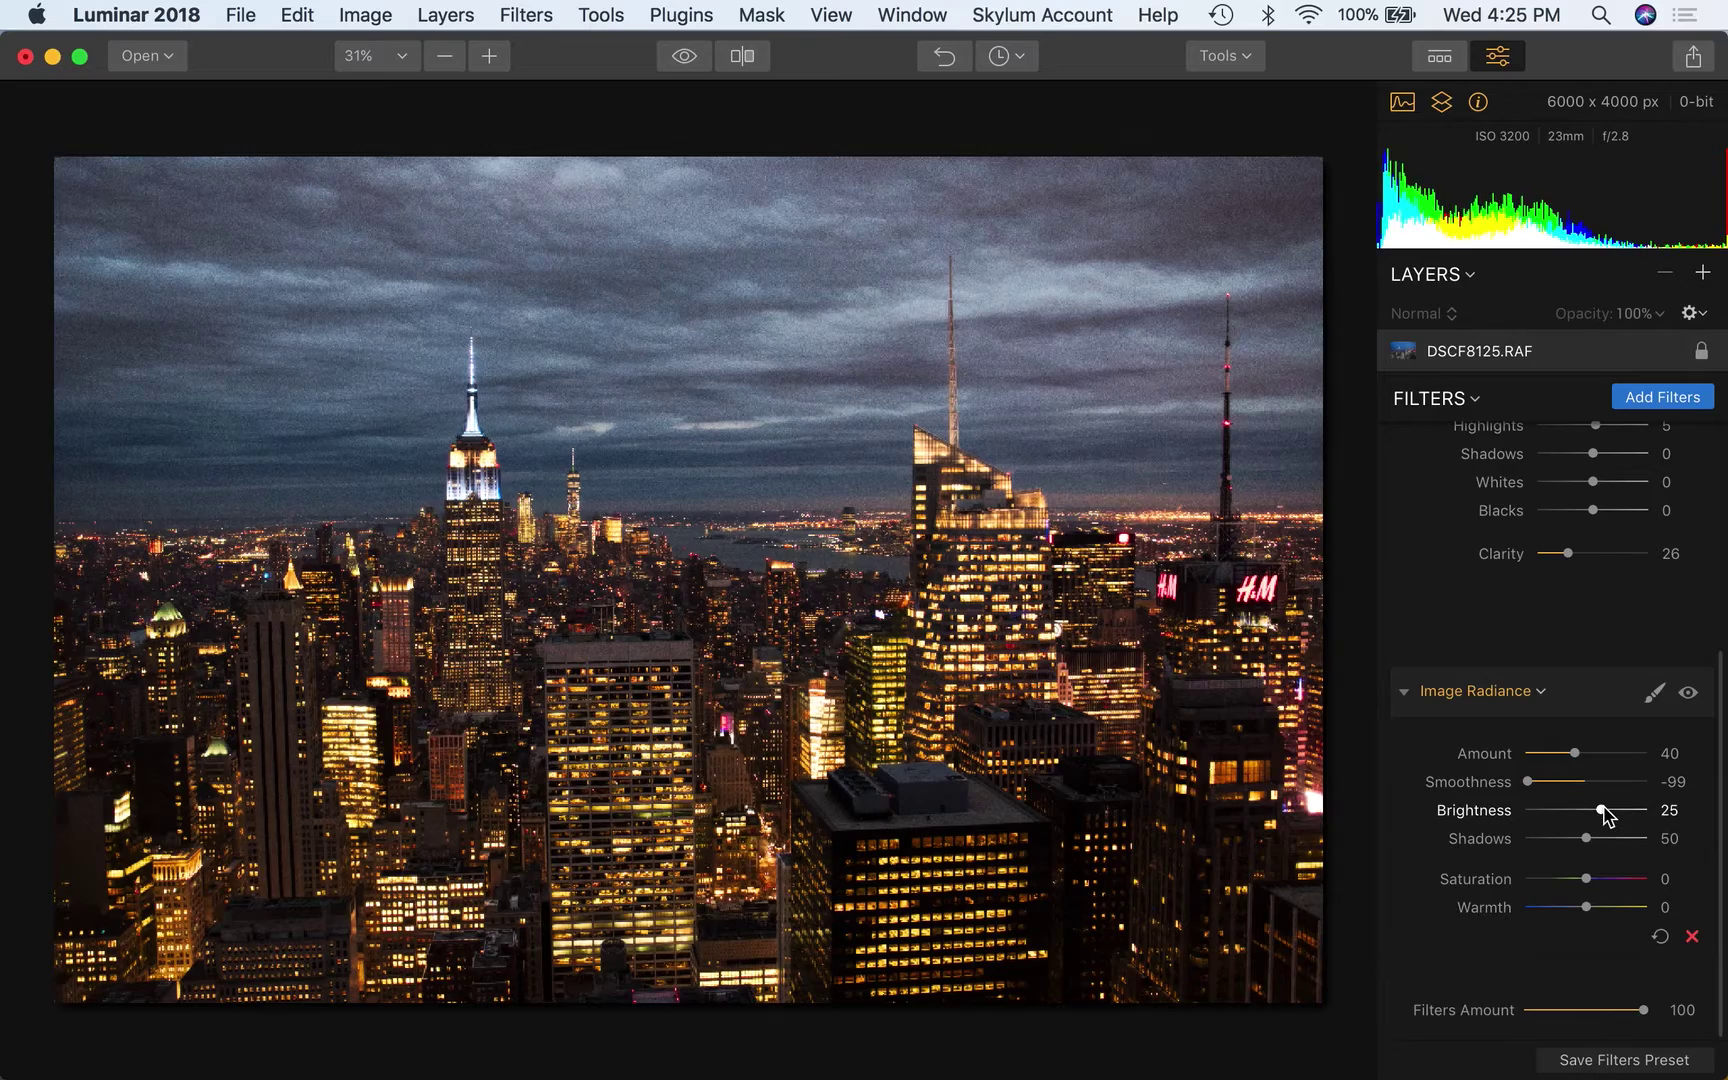
pyautogui.click(1560, 838)
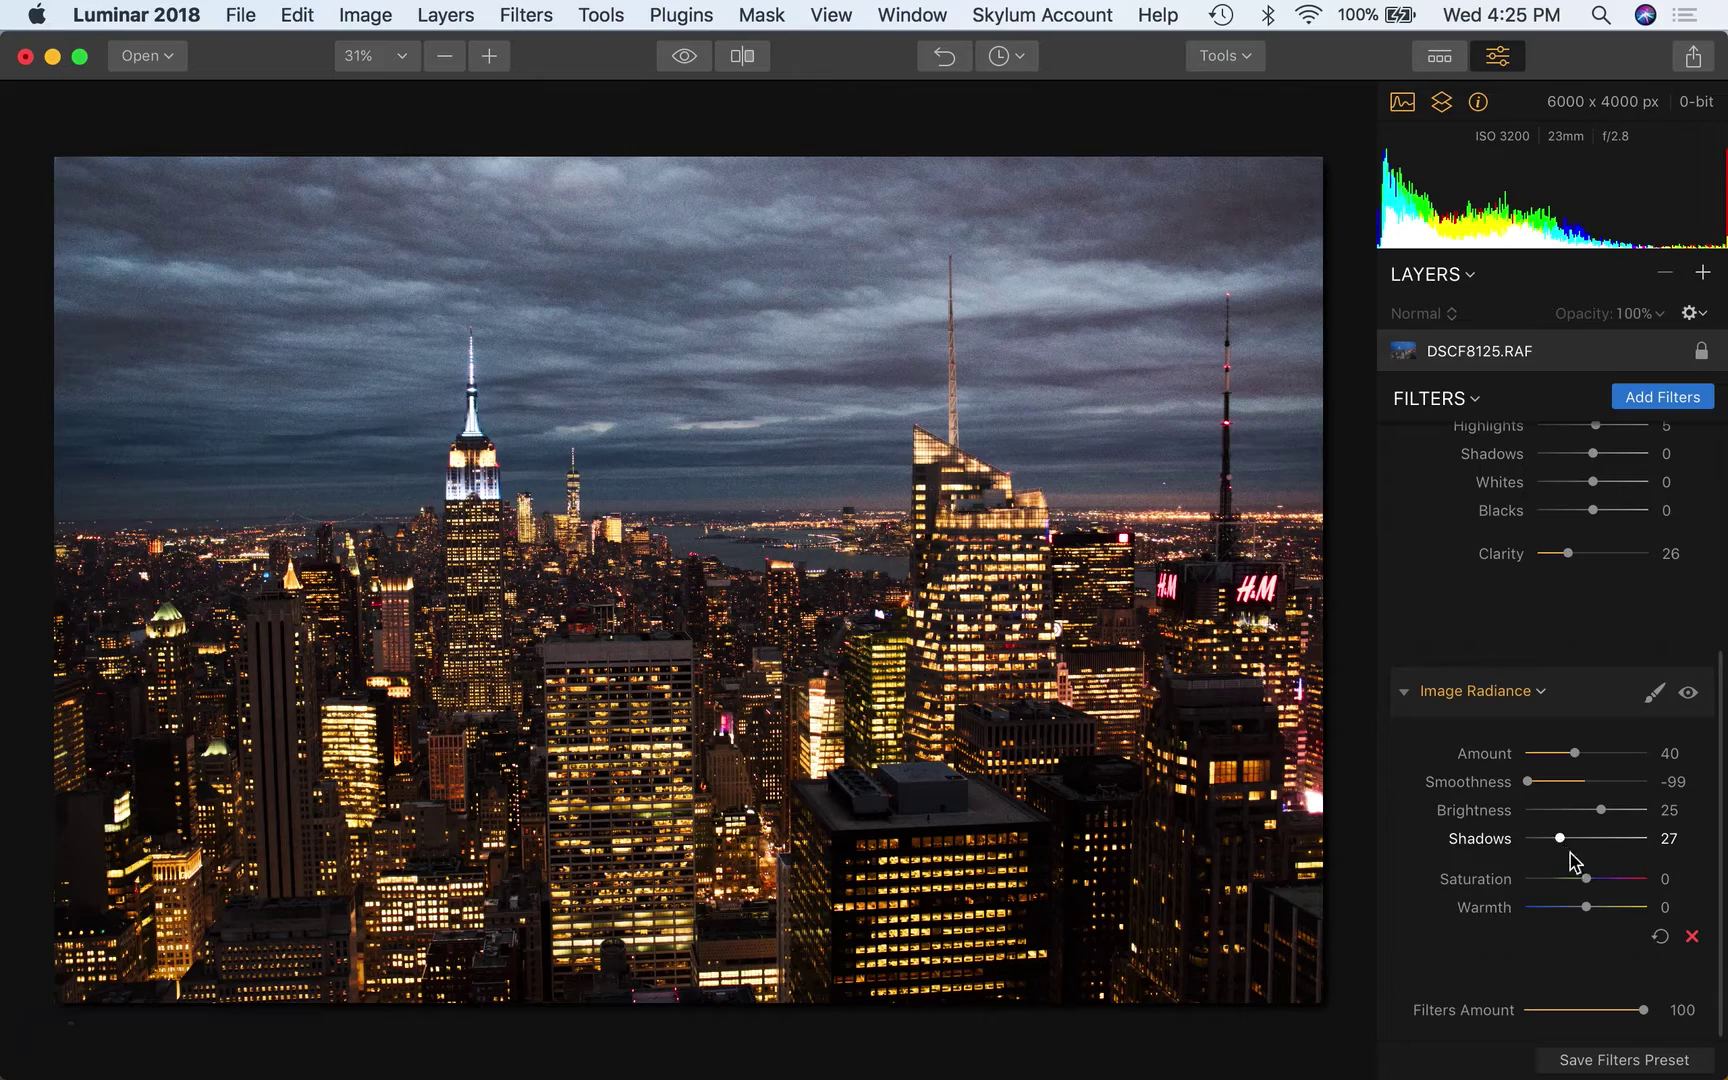
pyautogui.click(1602, 907)
pyautogui.moveTo(1603, 908); pyautogui.dragTo(1613, 908)
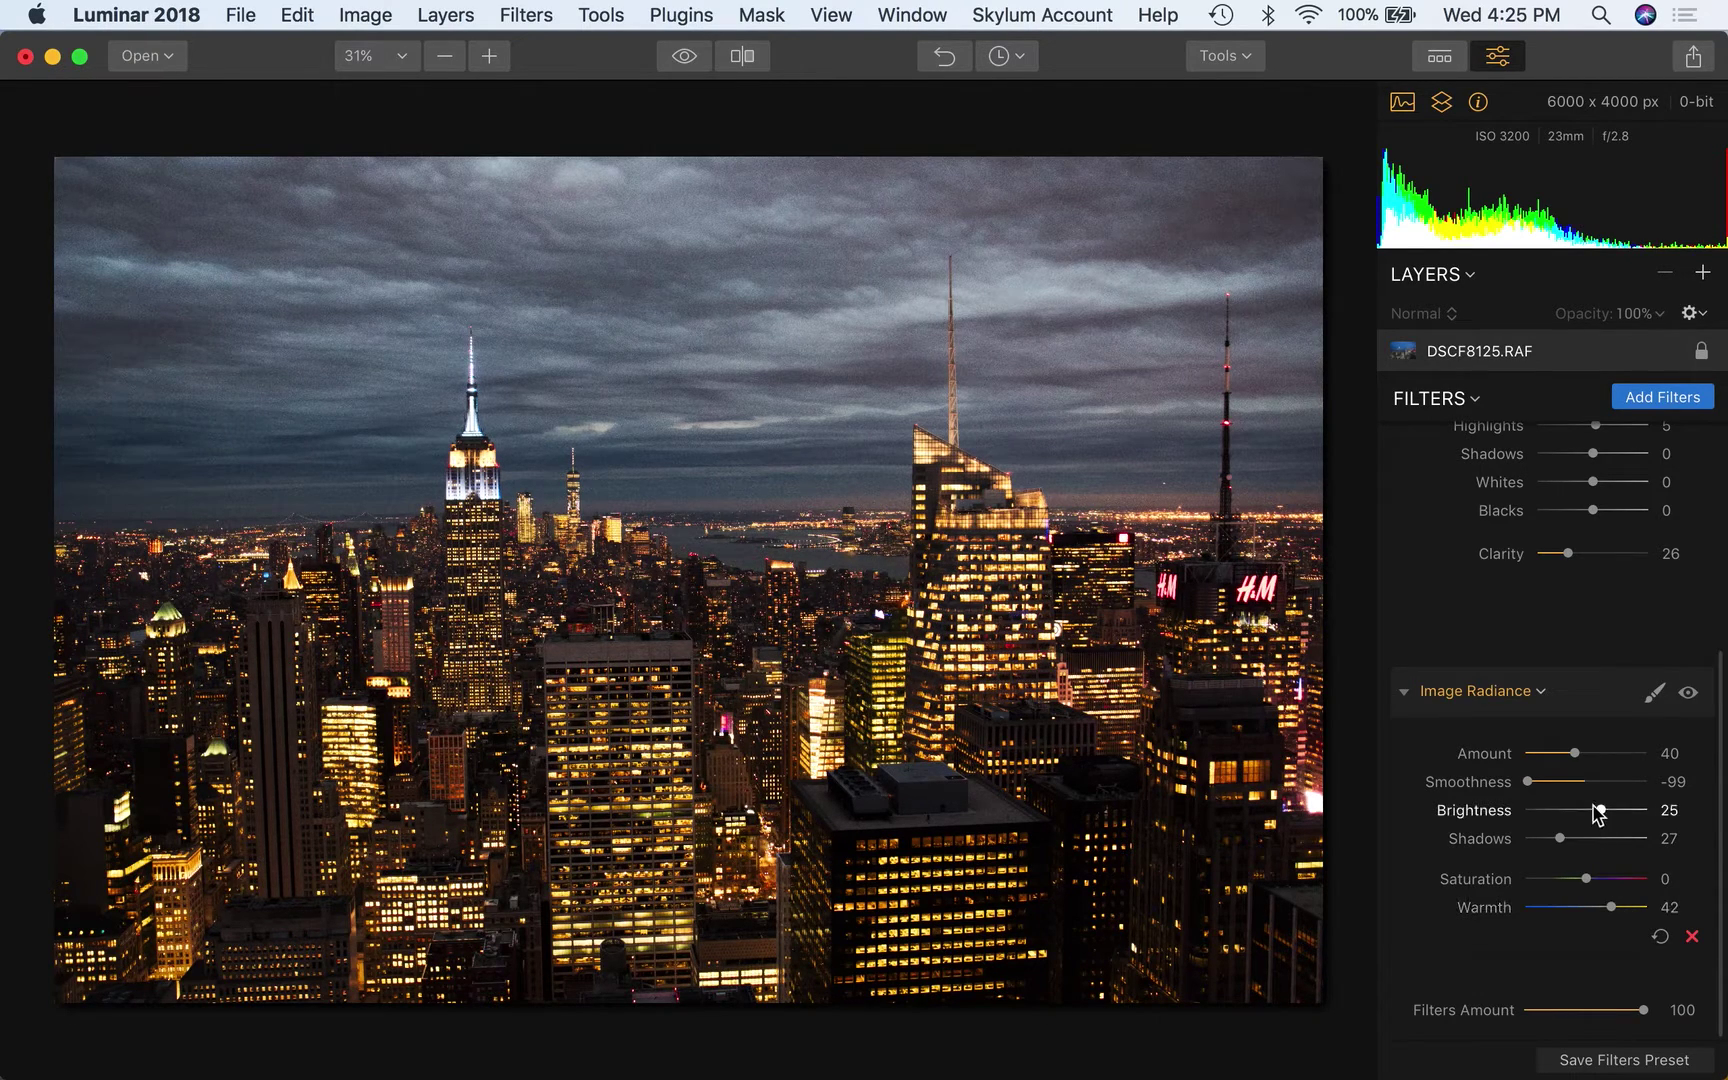
pyautogui.click(1593, 753)
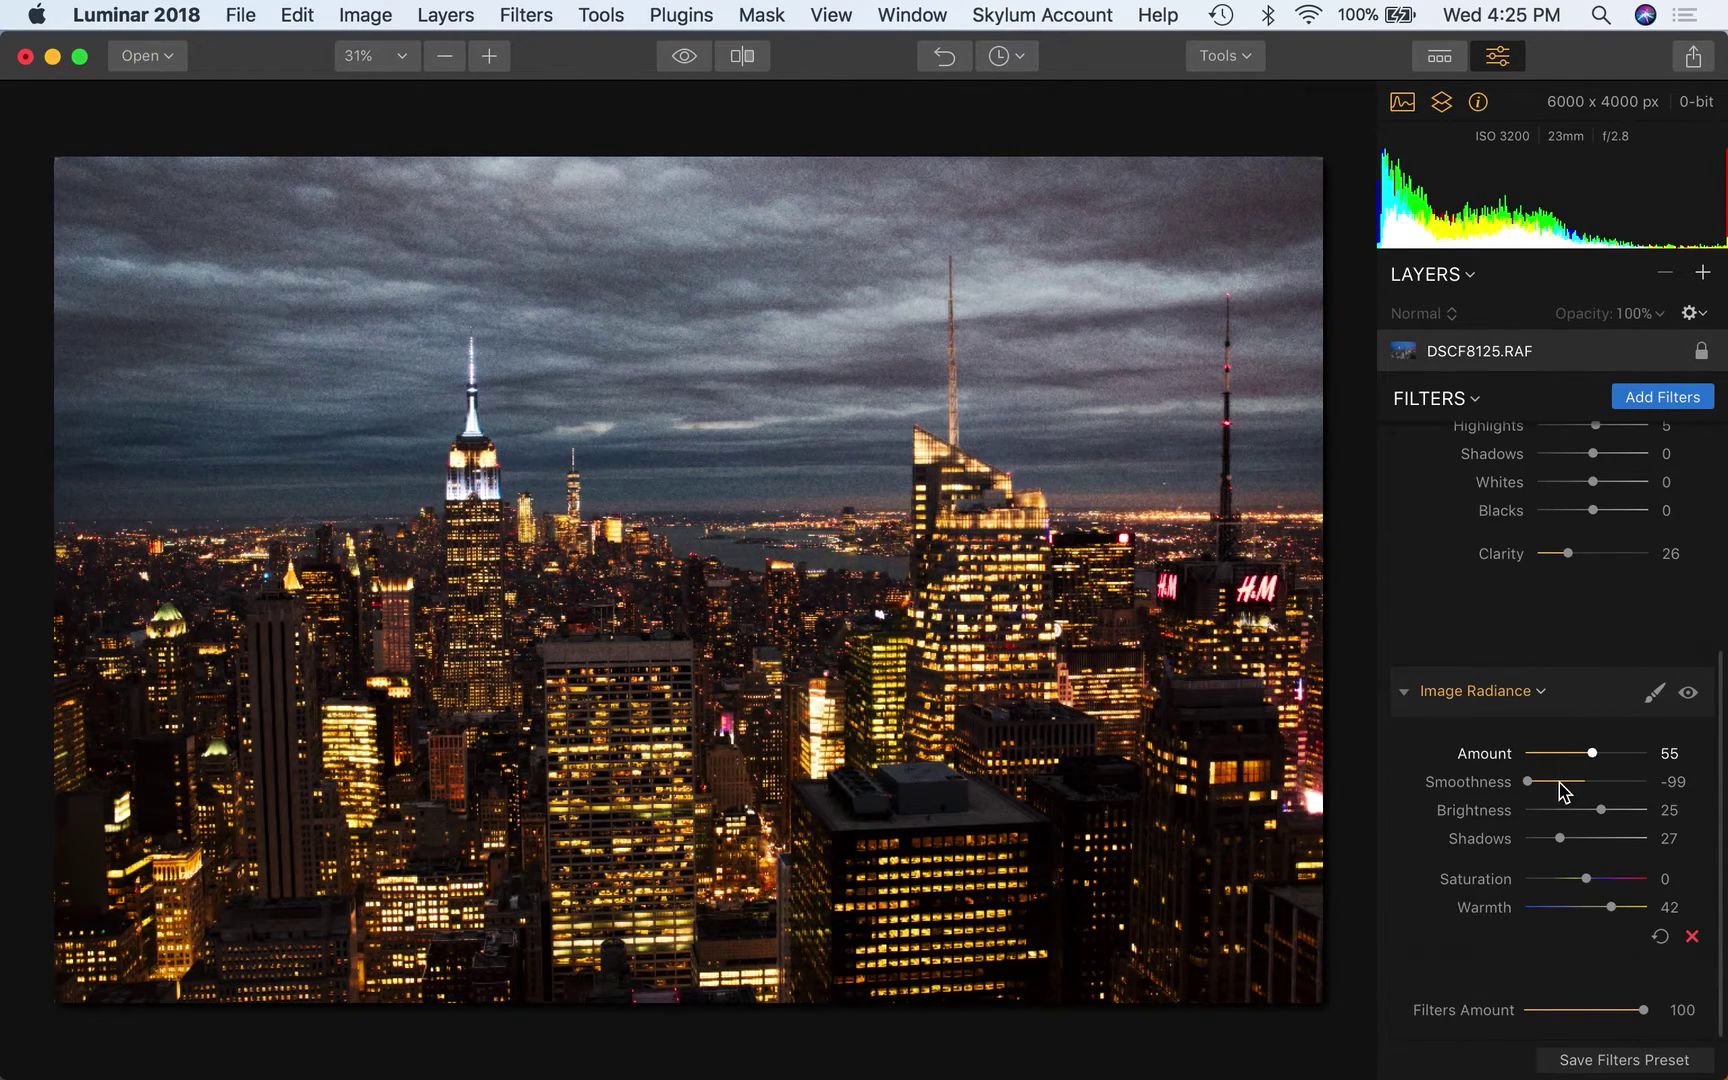
pyautogui.click(1560, 782)
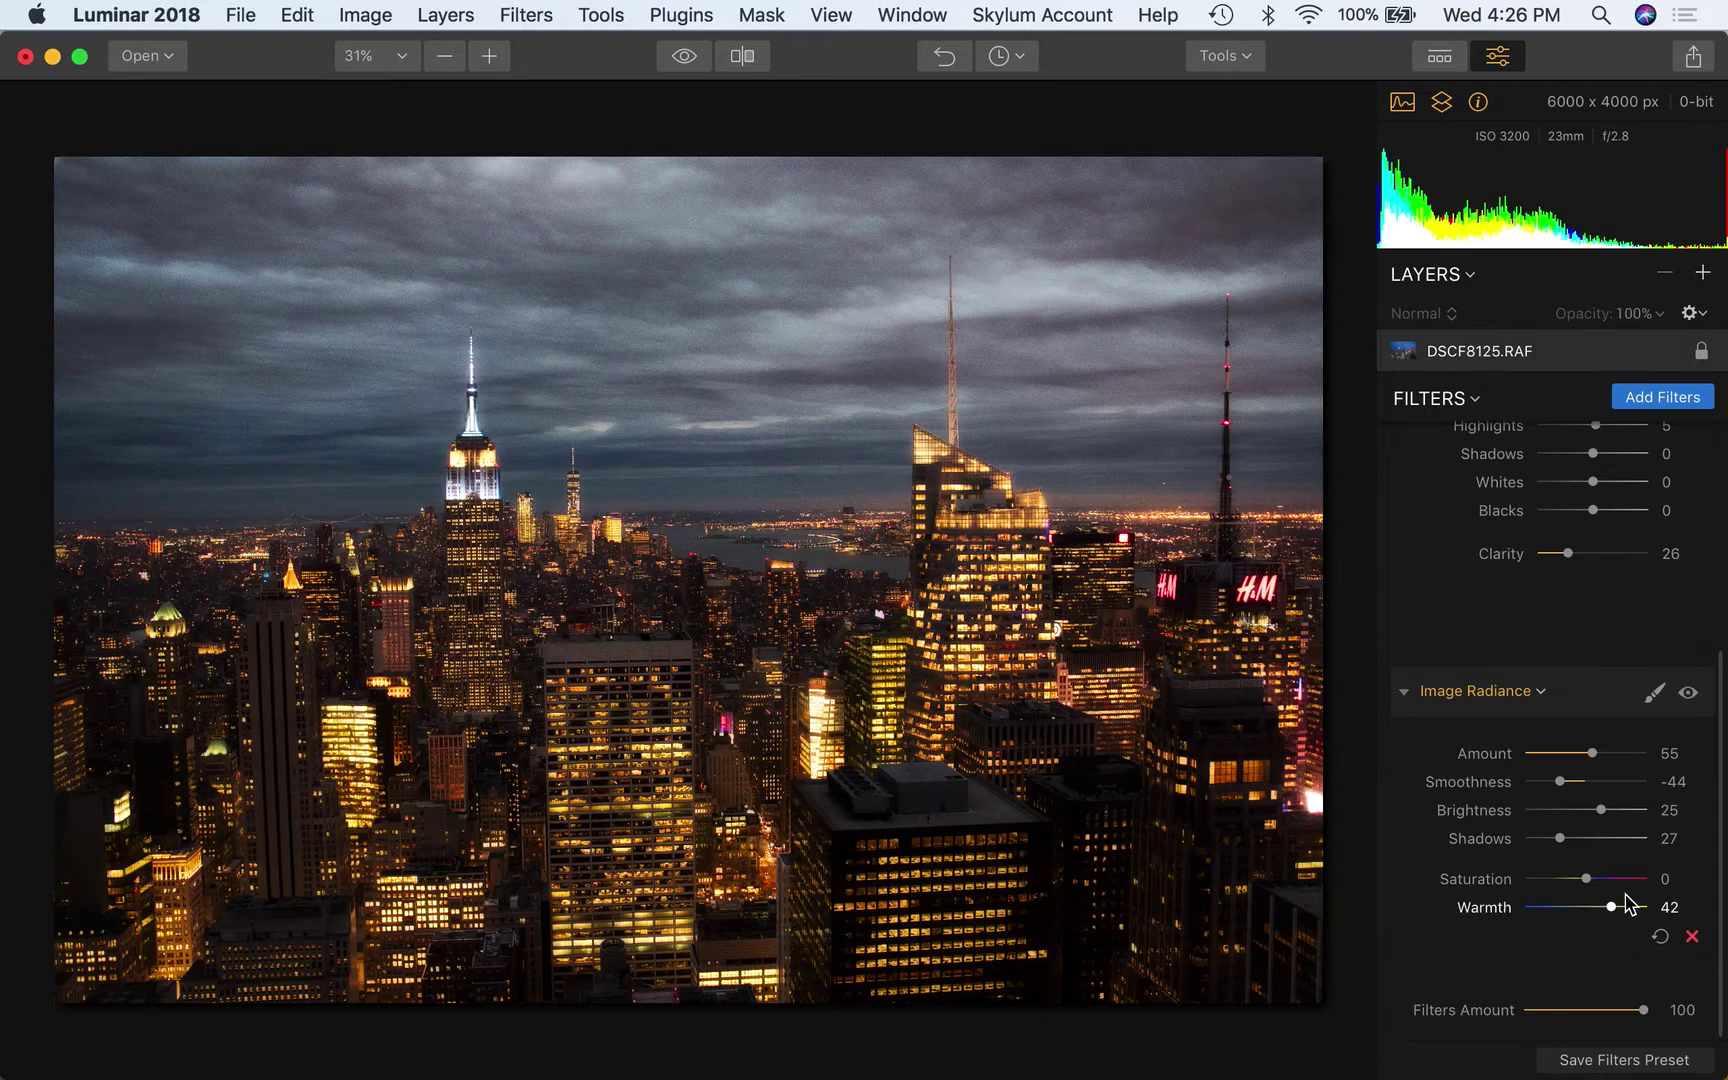
pyautogui.click(1692, 936)
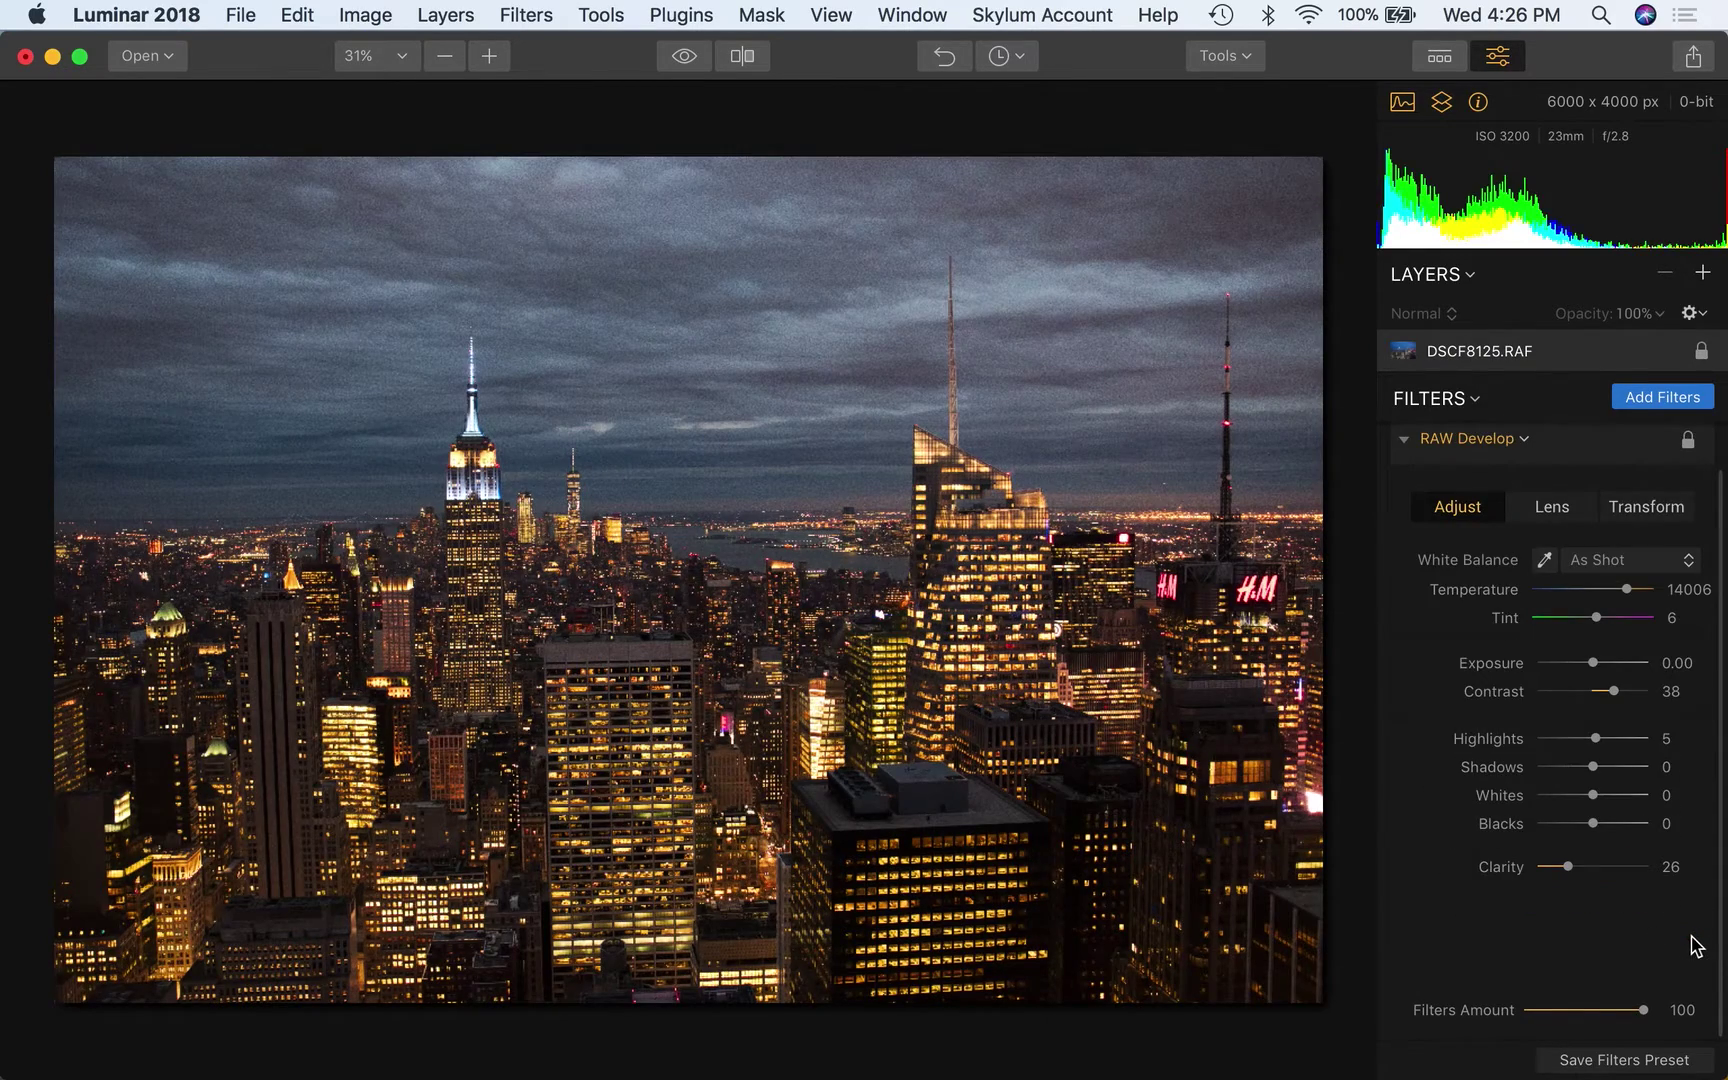
# Add the Top & Bottom Lighting filter from the Filters Catalog's Utility section
pyautogui.click(1642, 397)
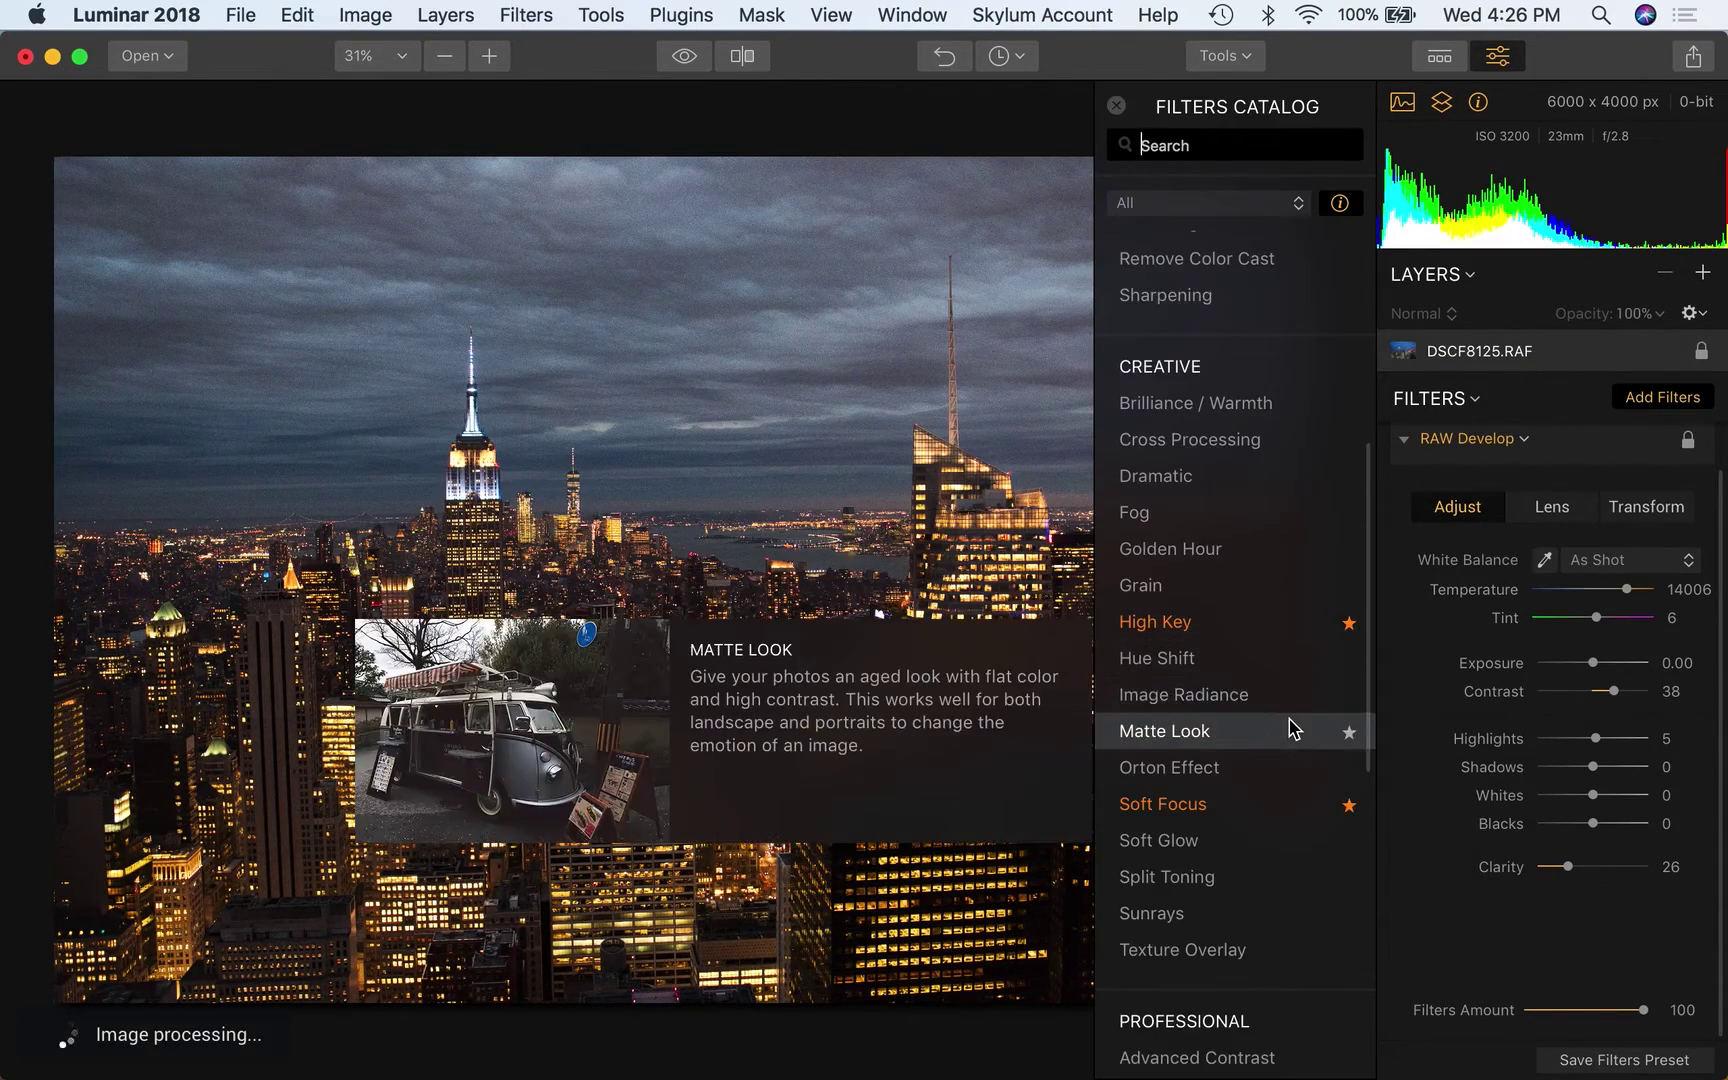
pyautogui.scroll(-7, 1296, 725)
pyautogui.scroll(-1, 1295, 728)
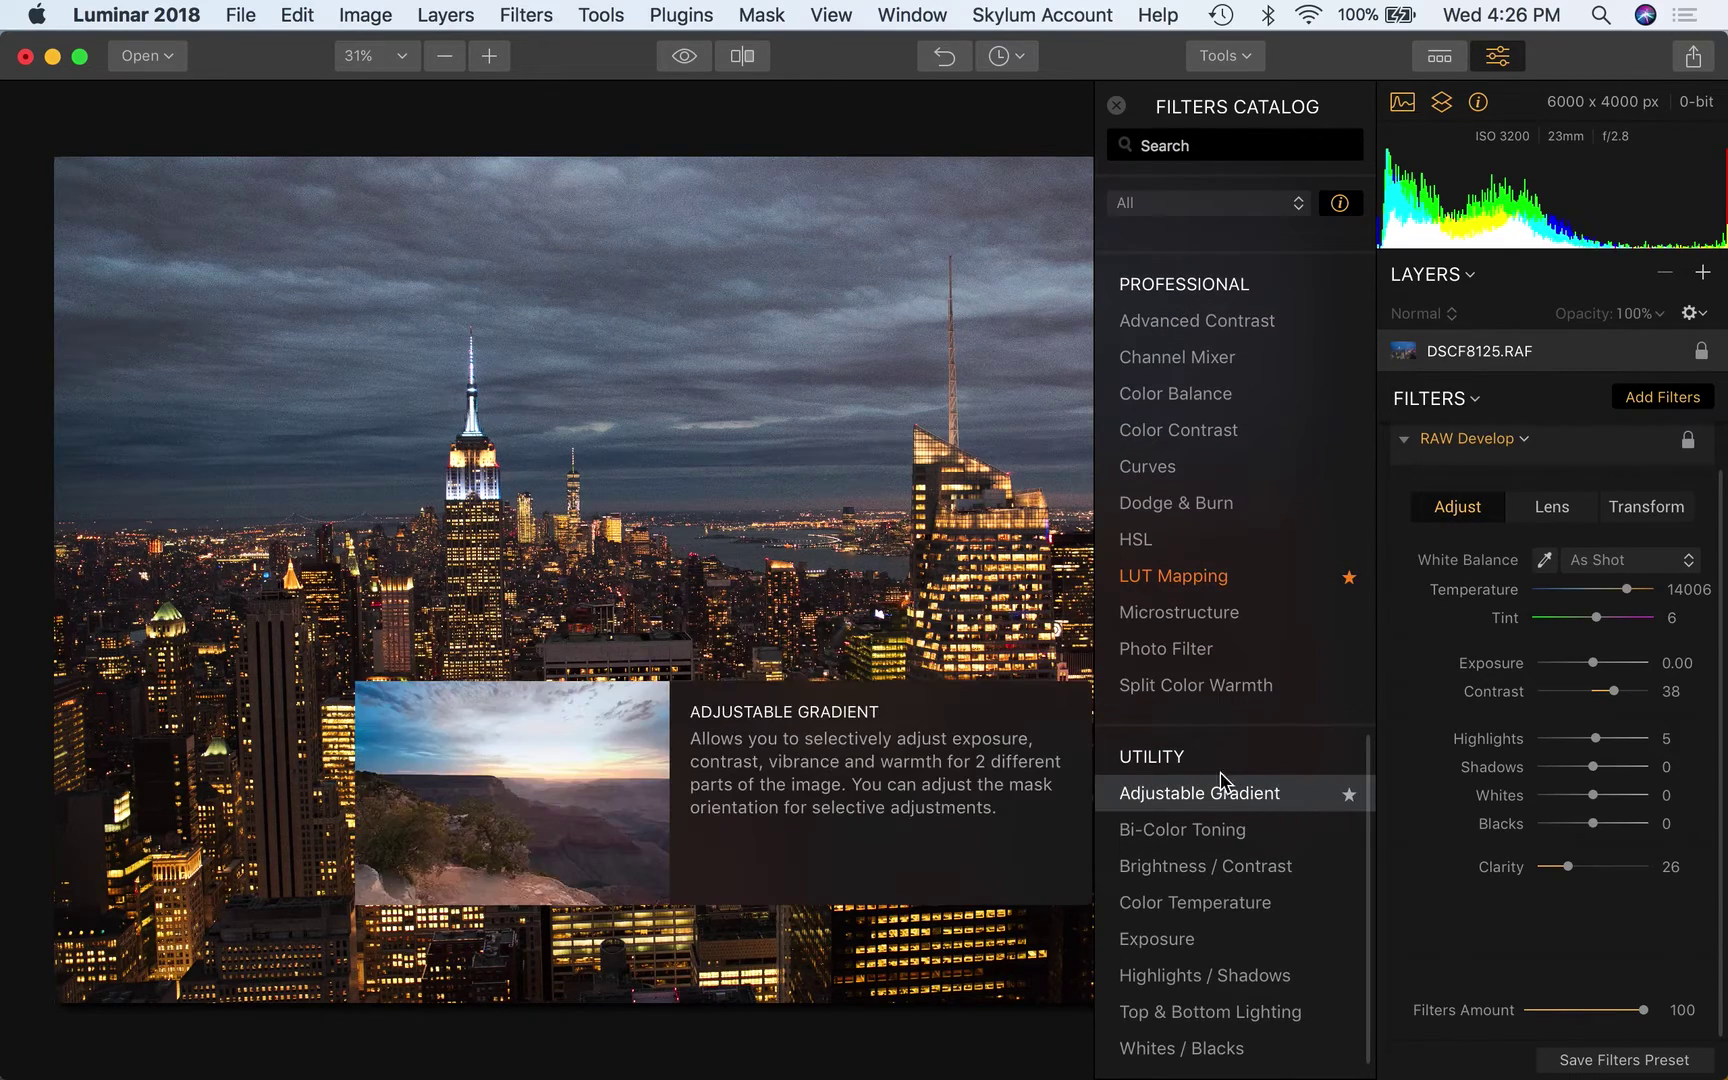
pyautogui.click(1249, 1012)
pyautogui.click(1118, 110)
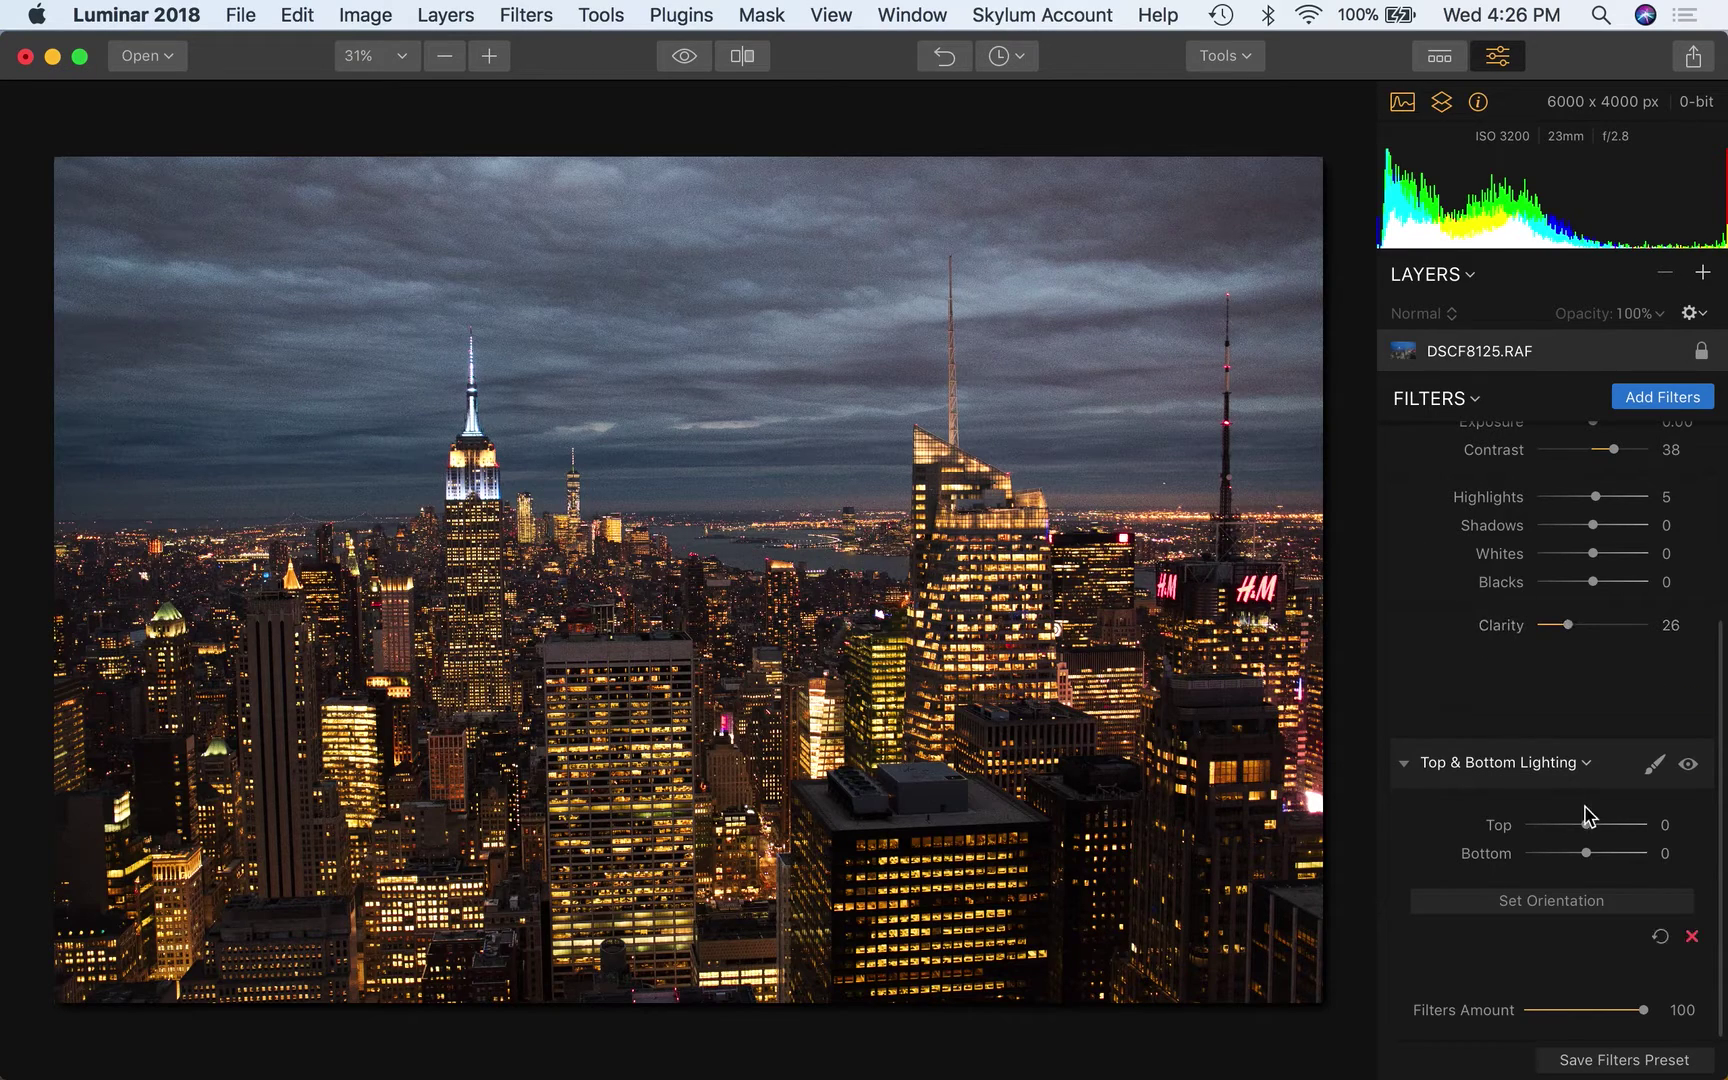
# Raise the lighting transition to the horizon, set Bottom 51 and Top -44, then hide the filter
pyautogui.click(1563, 906)
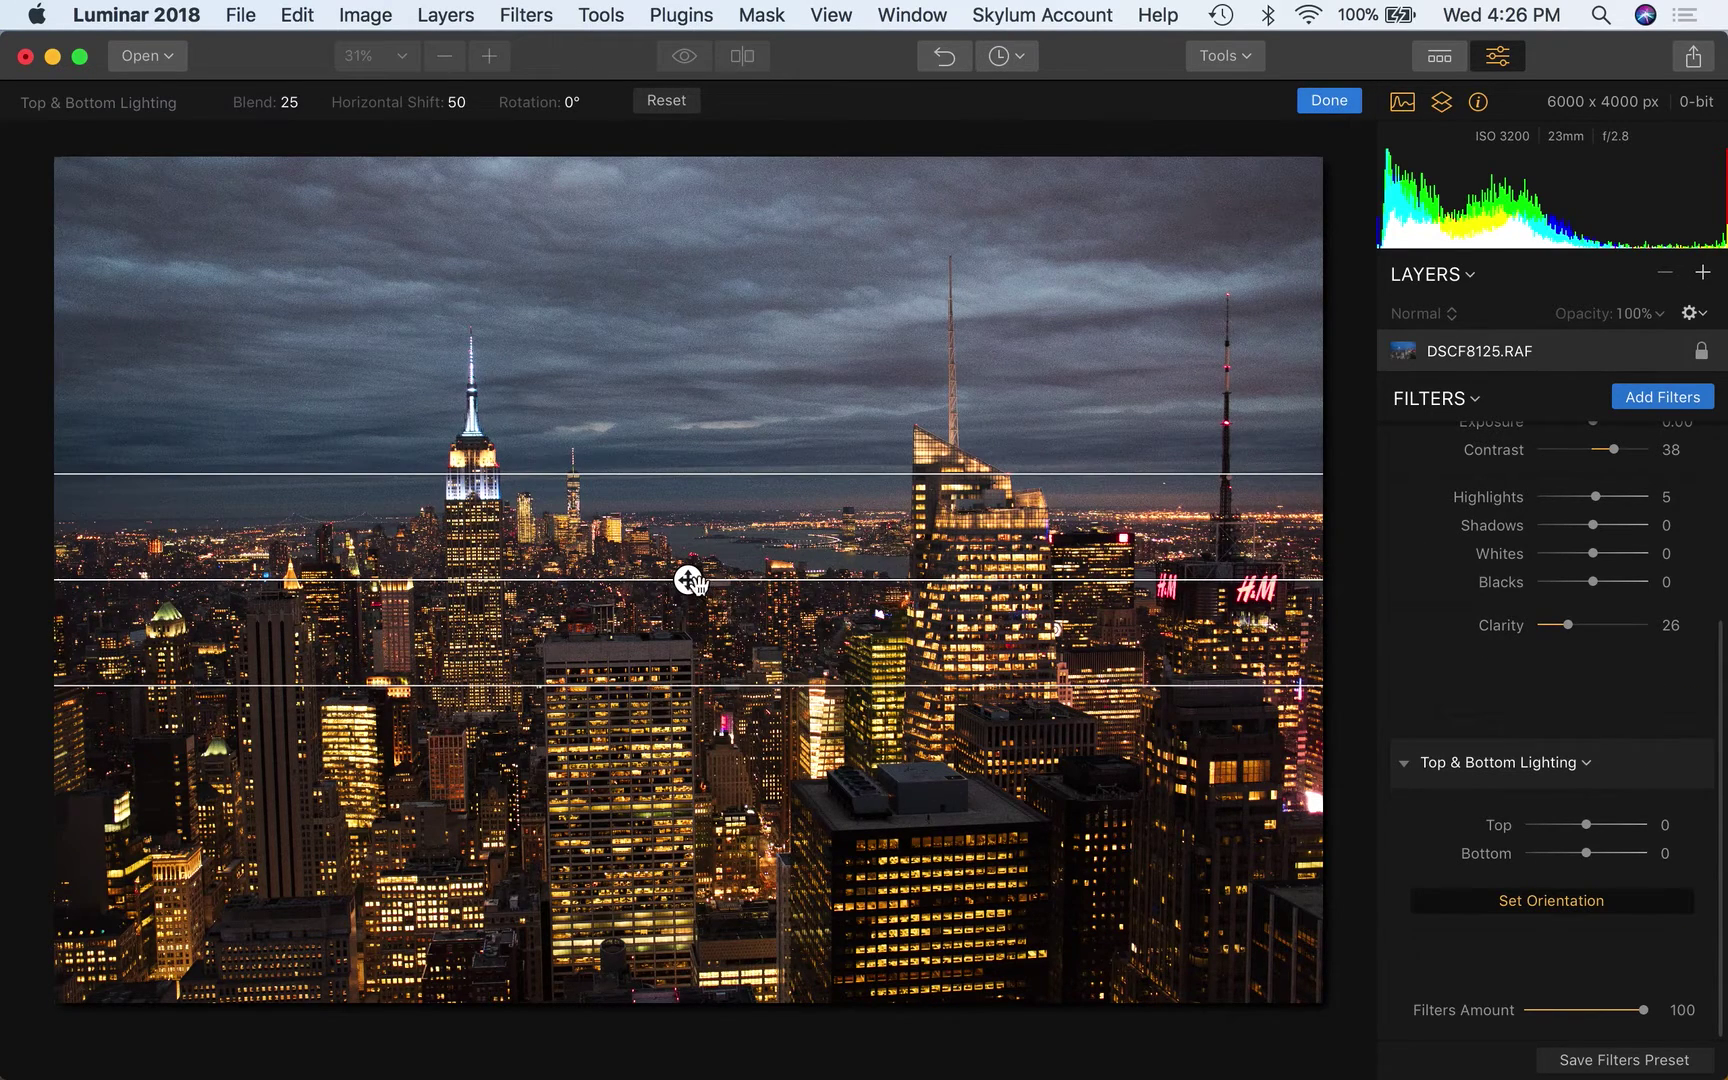
pyautogui.moveTo(688, 580); pyautogui.dragTo(689, 512)
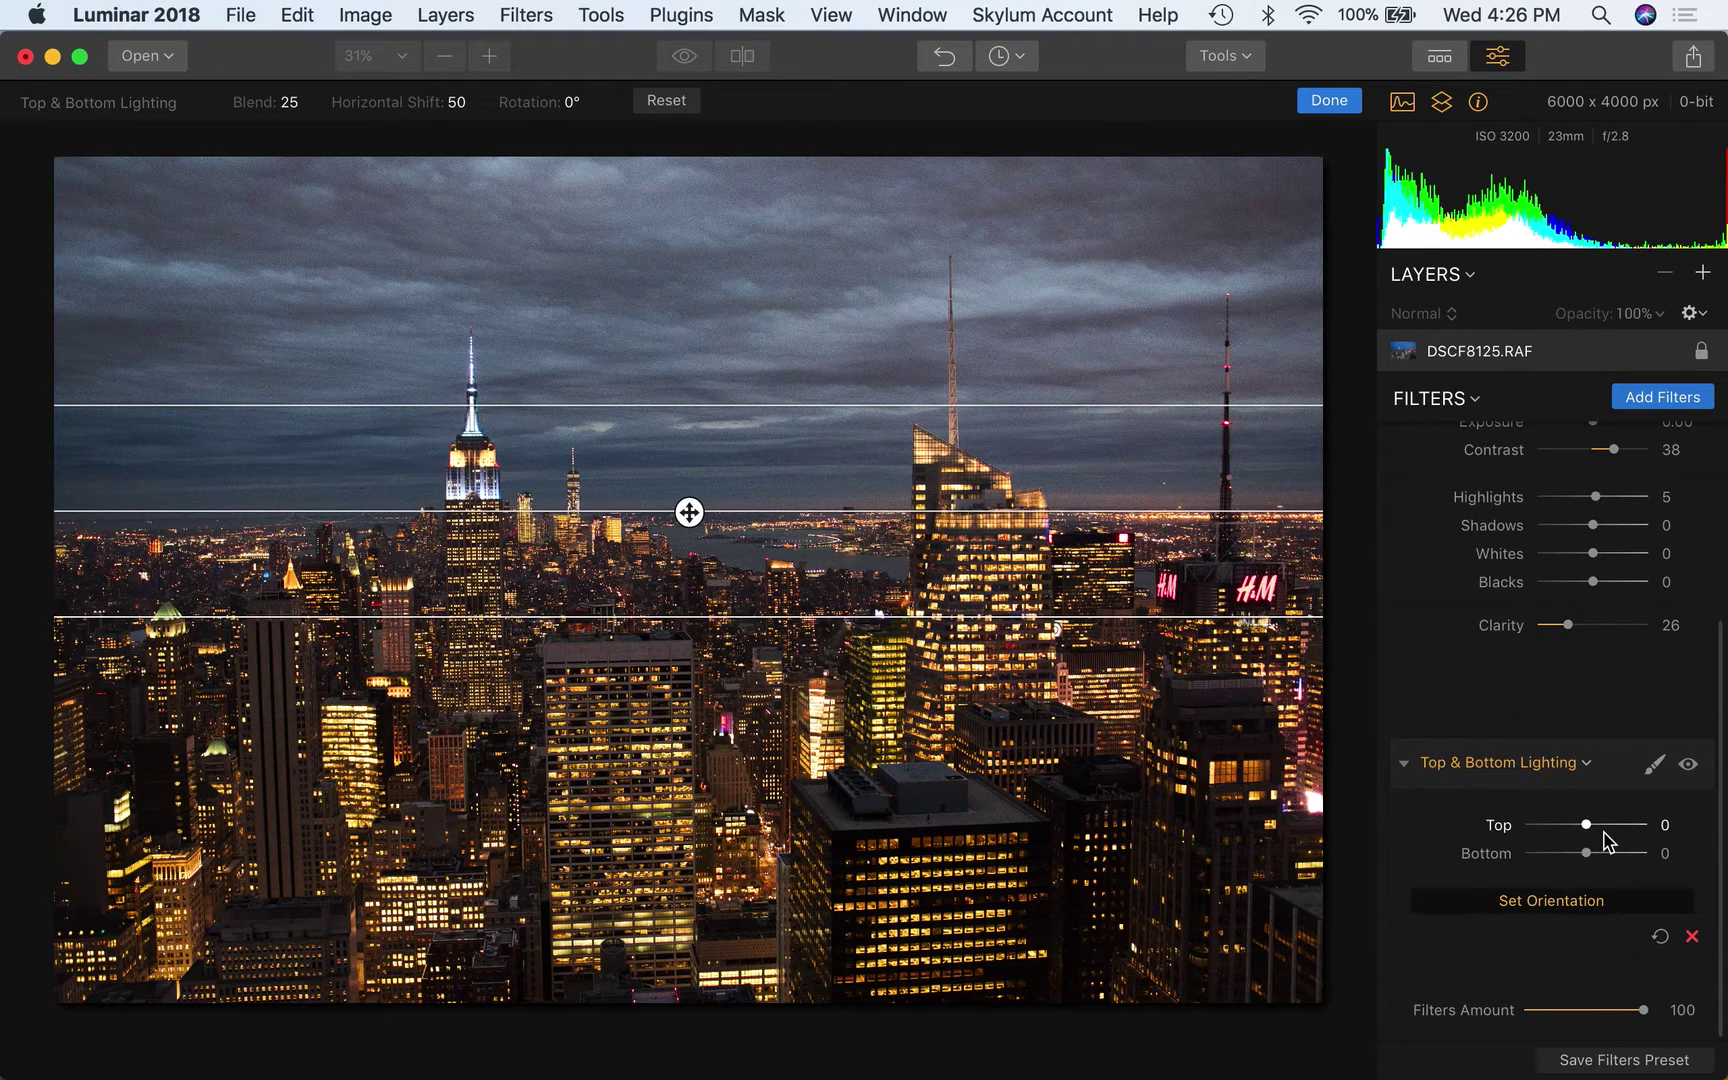
pyautogui.moveTo(1587, 853); pyautogui.dragTo(1617, 860)
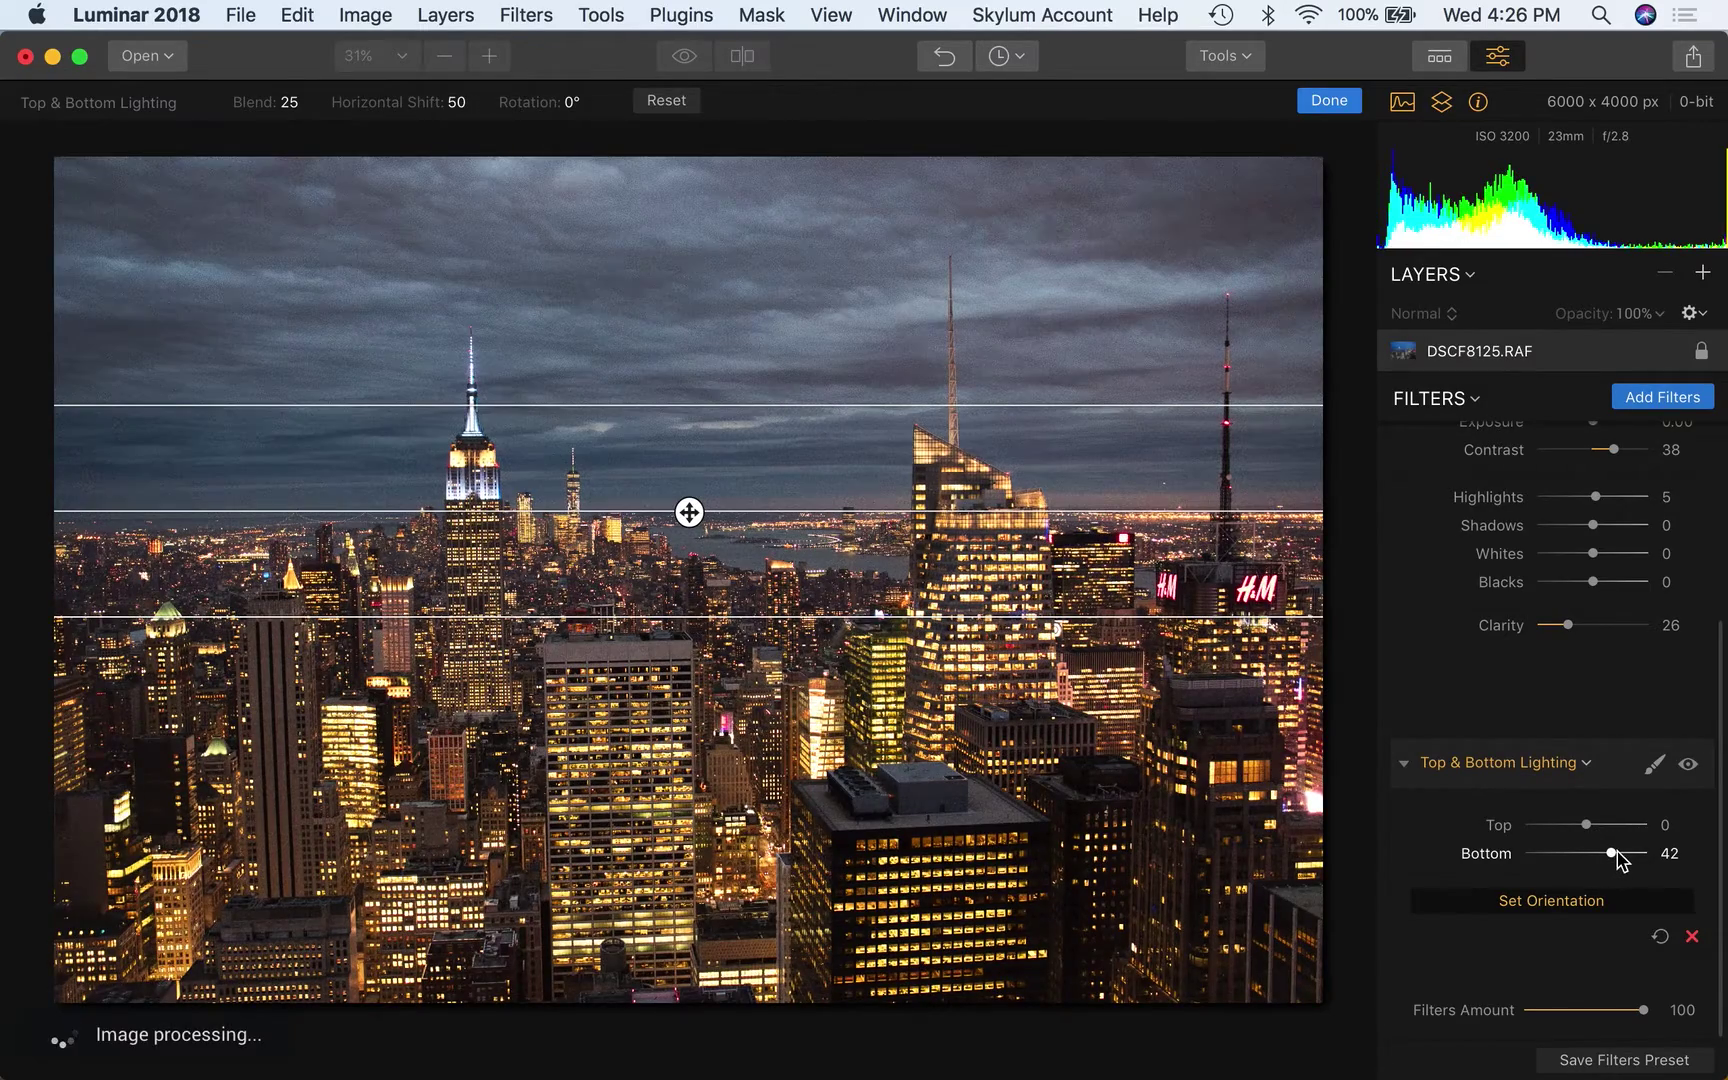
pyautogui.click(1617, 858)
pyautogui.moveTo(1617, 858); pyautogui.dragTo(1622, 860)
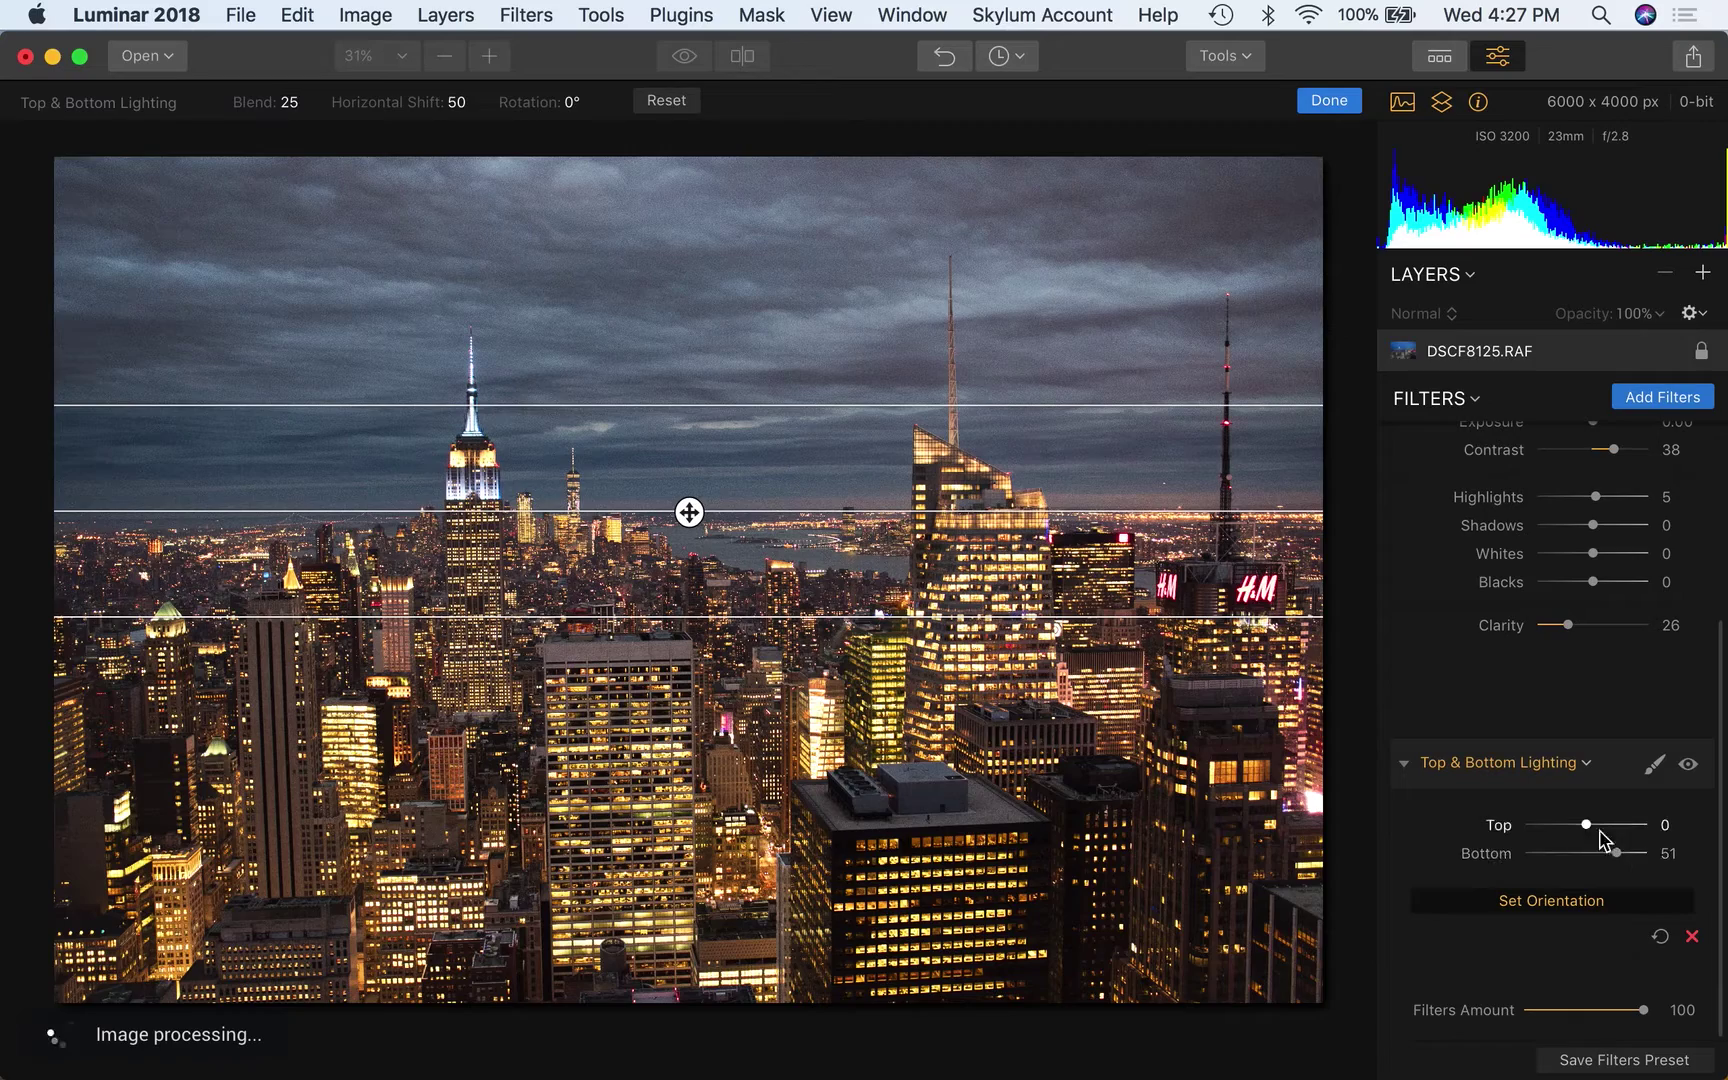
pyautogui.moveTo(1572, 830); pyautogui.dragTo(1560, 833)
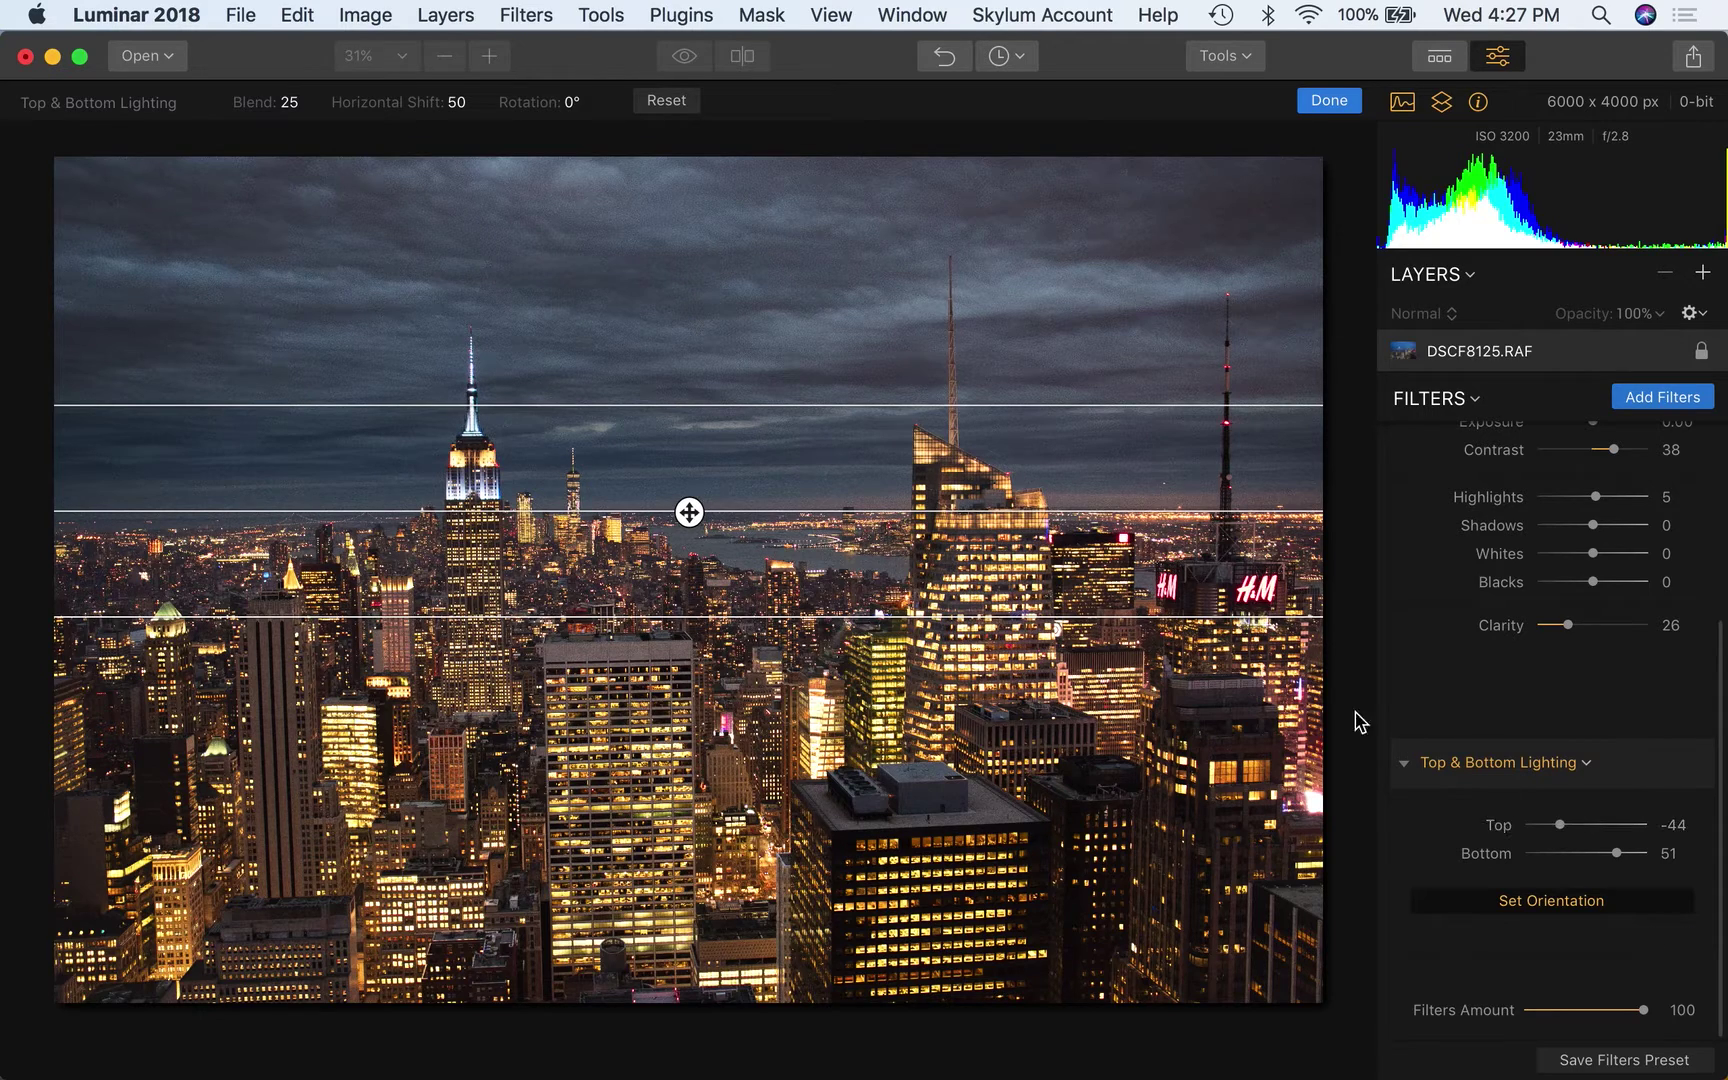
pyautogui.click(1555, 905)
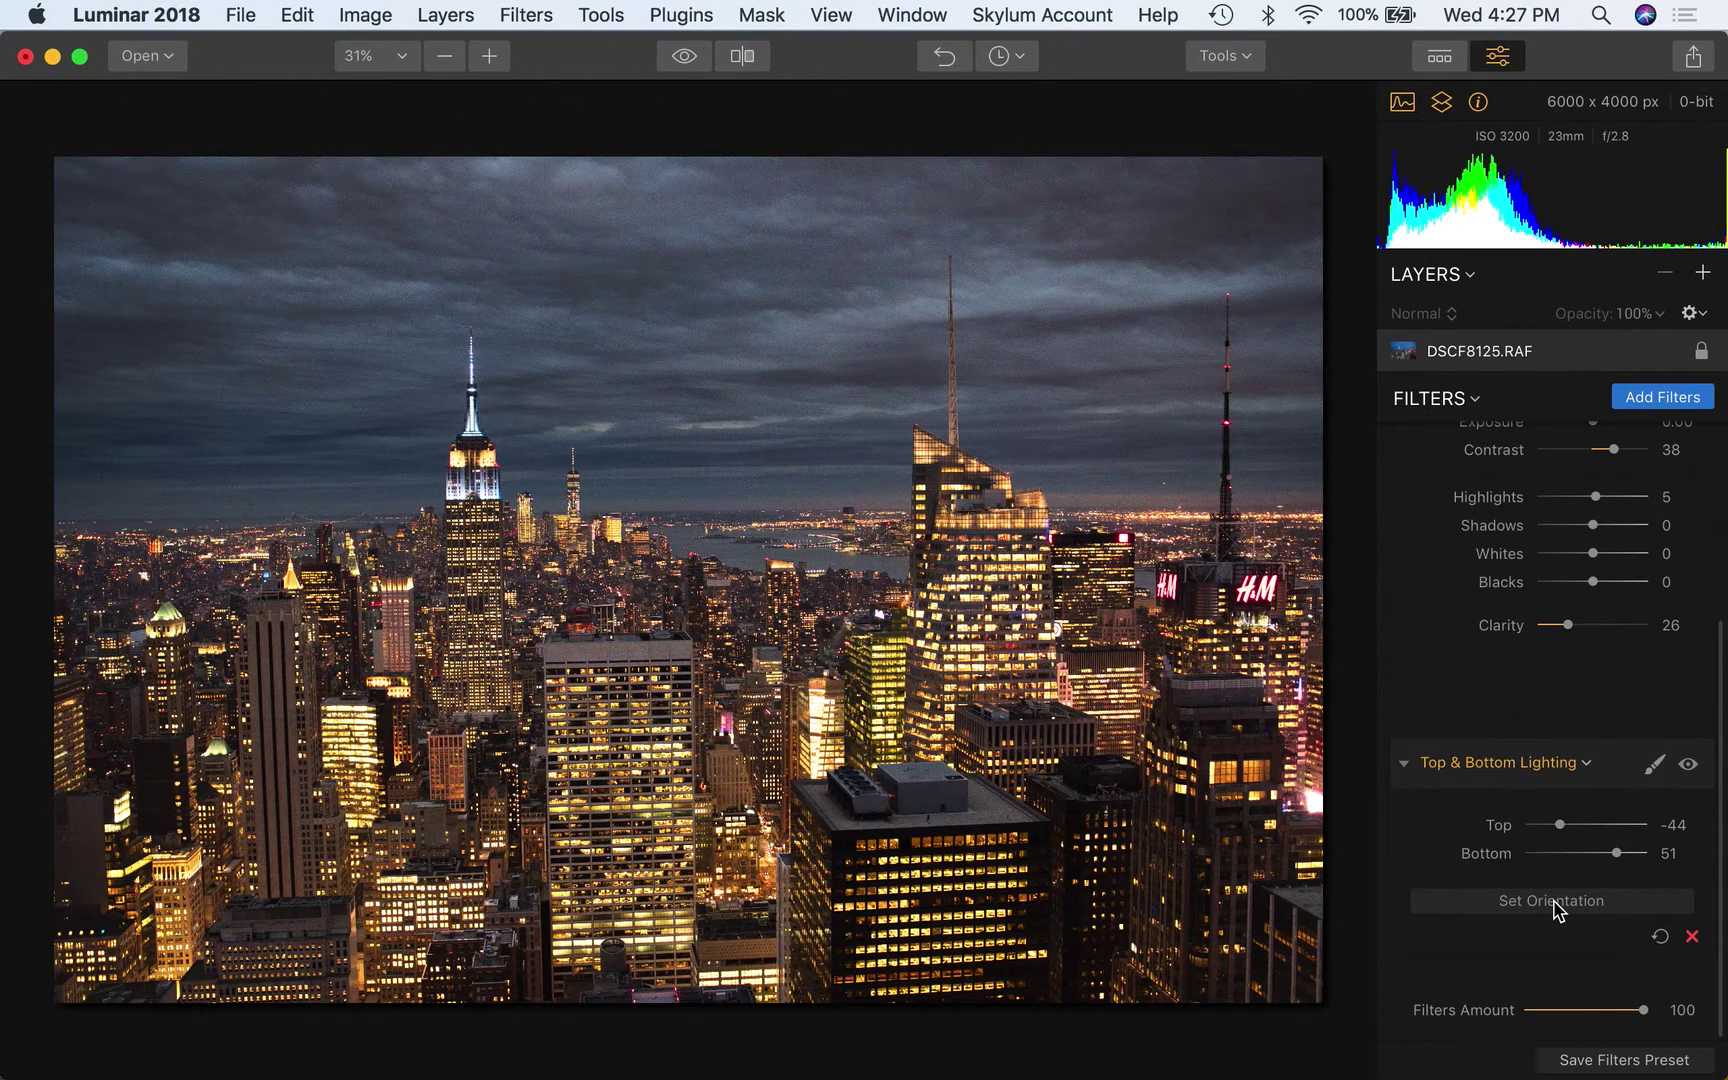
pyautogui.click(1688, 765)
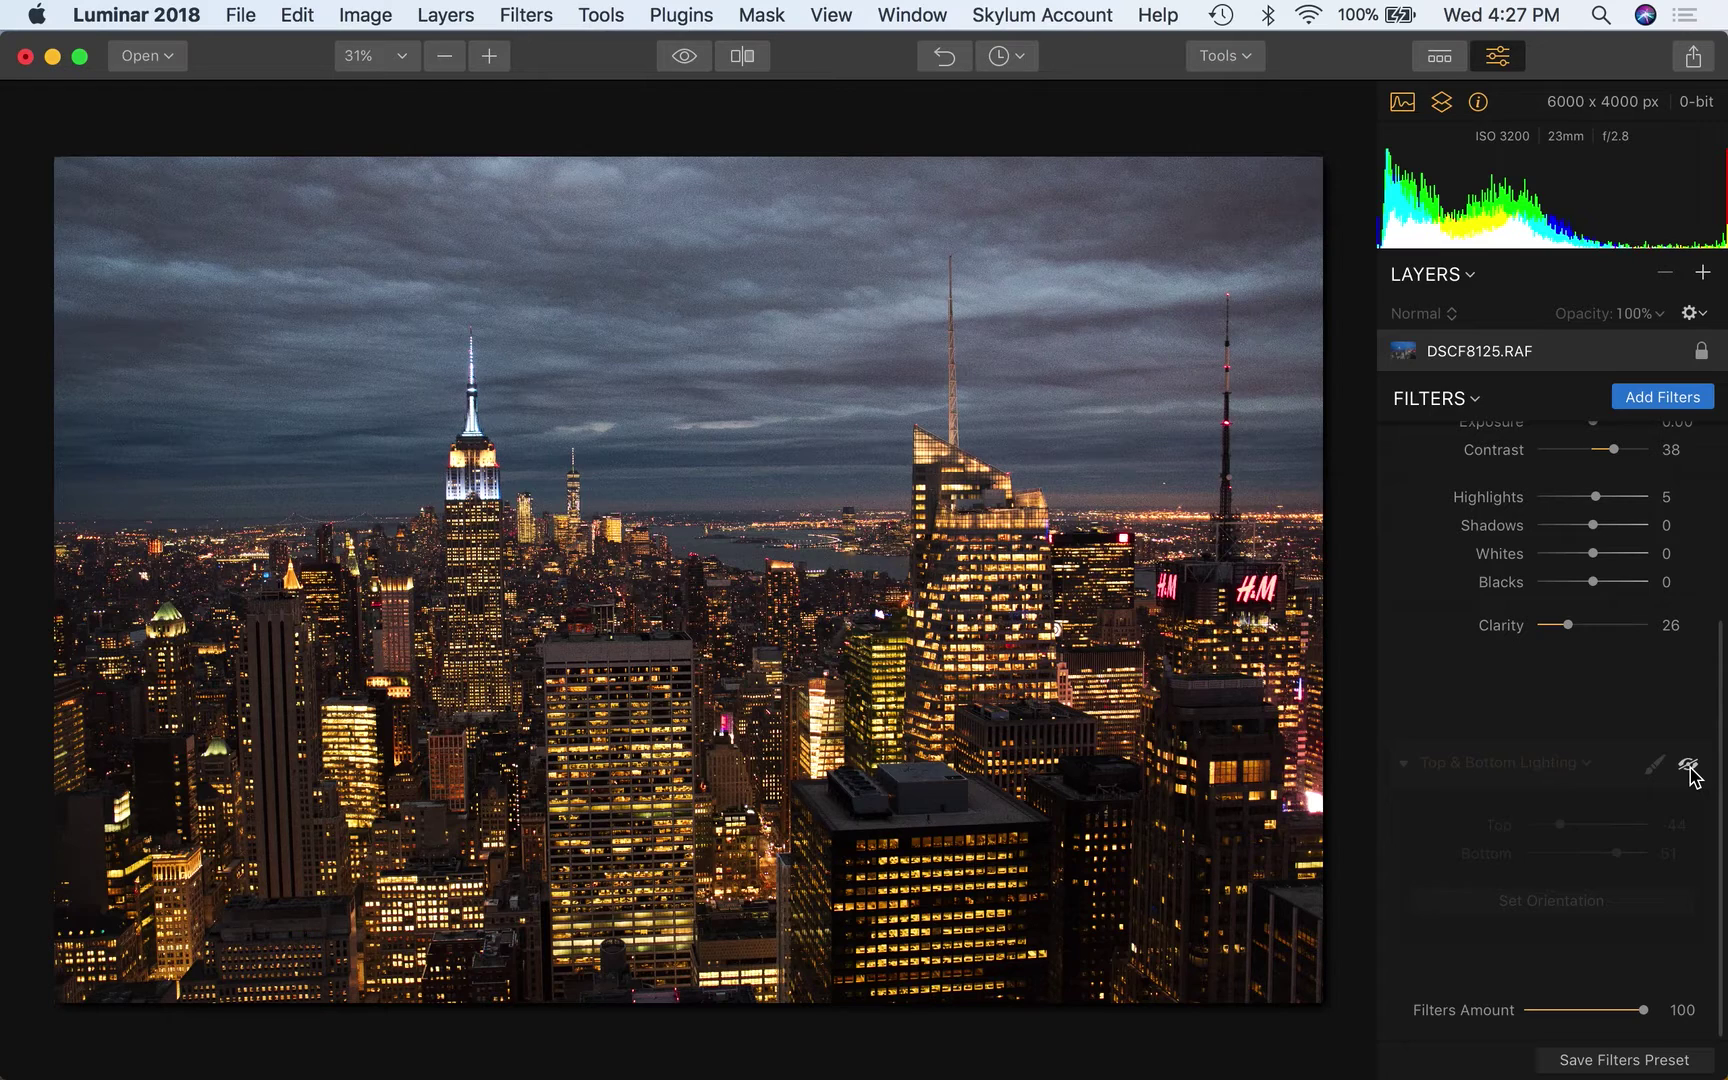
# Re-enable the Top & Bottom Lighting filter, then delete it
pyautogui.click(1688, 766)
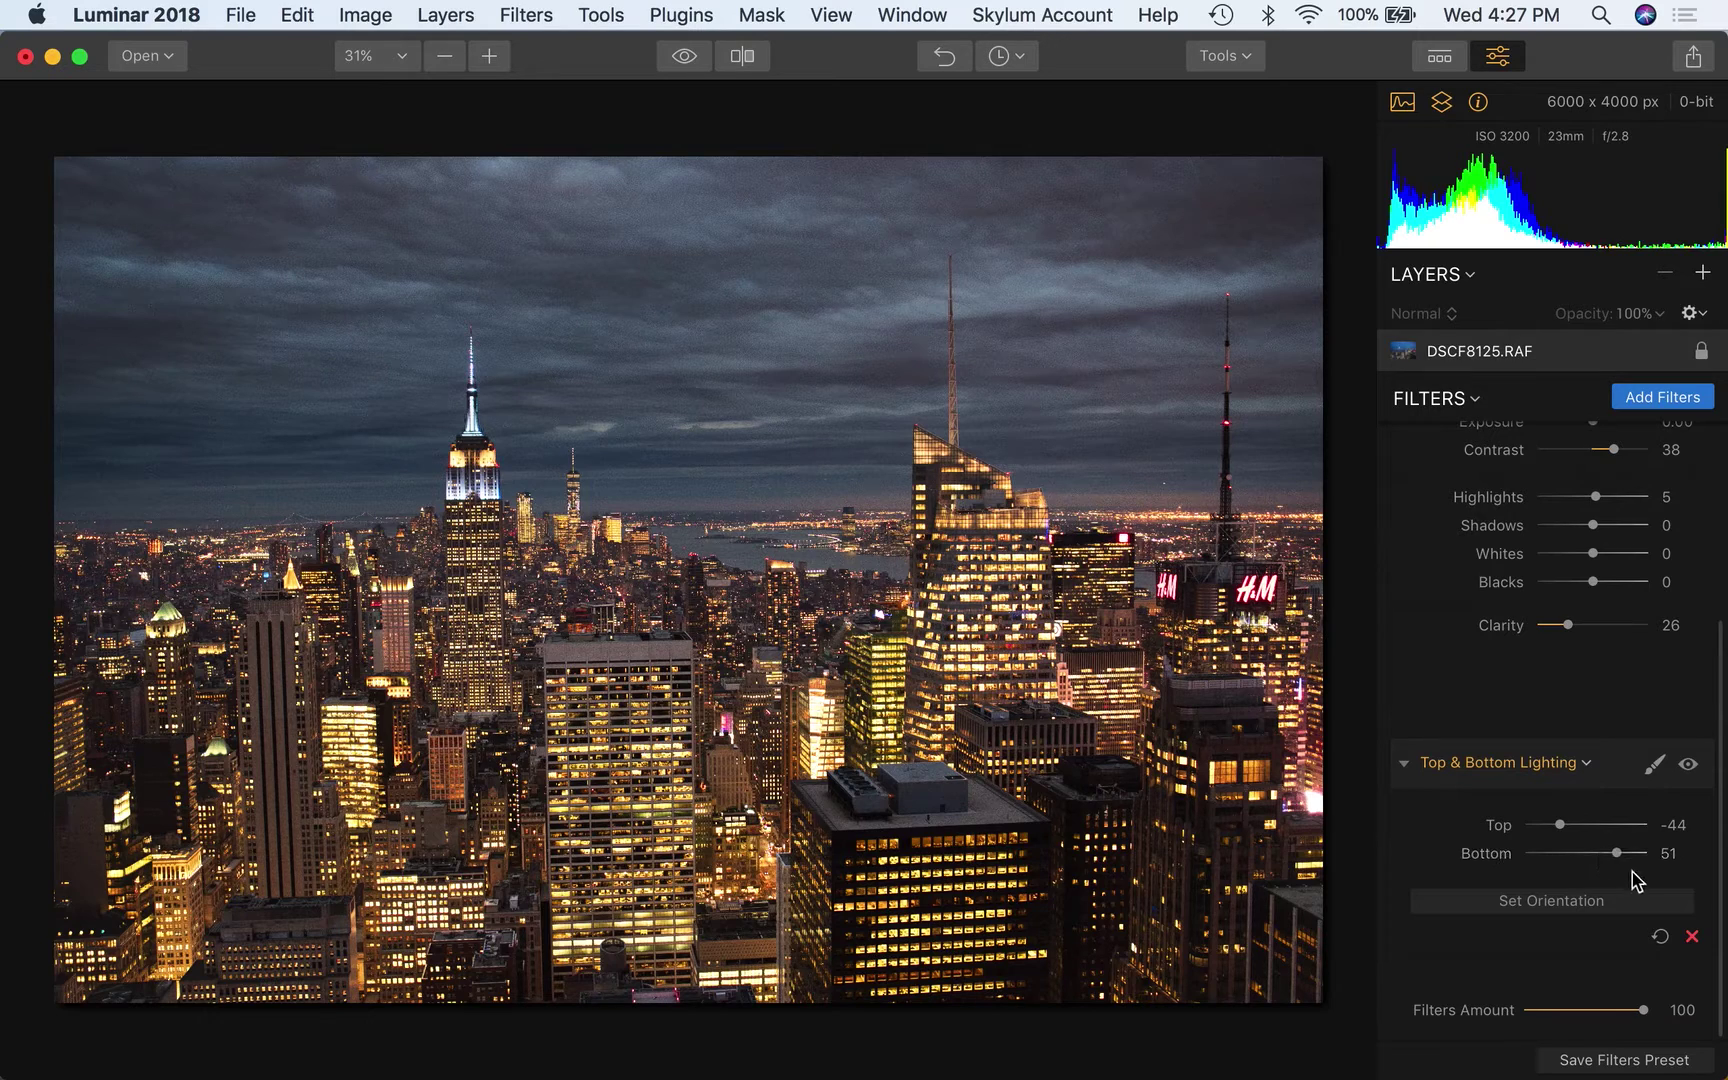
pyautogui.click(1692, 938)
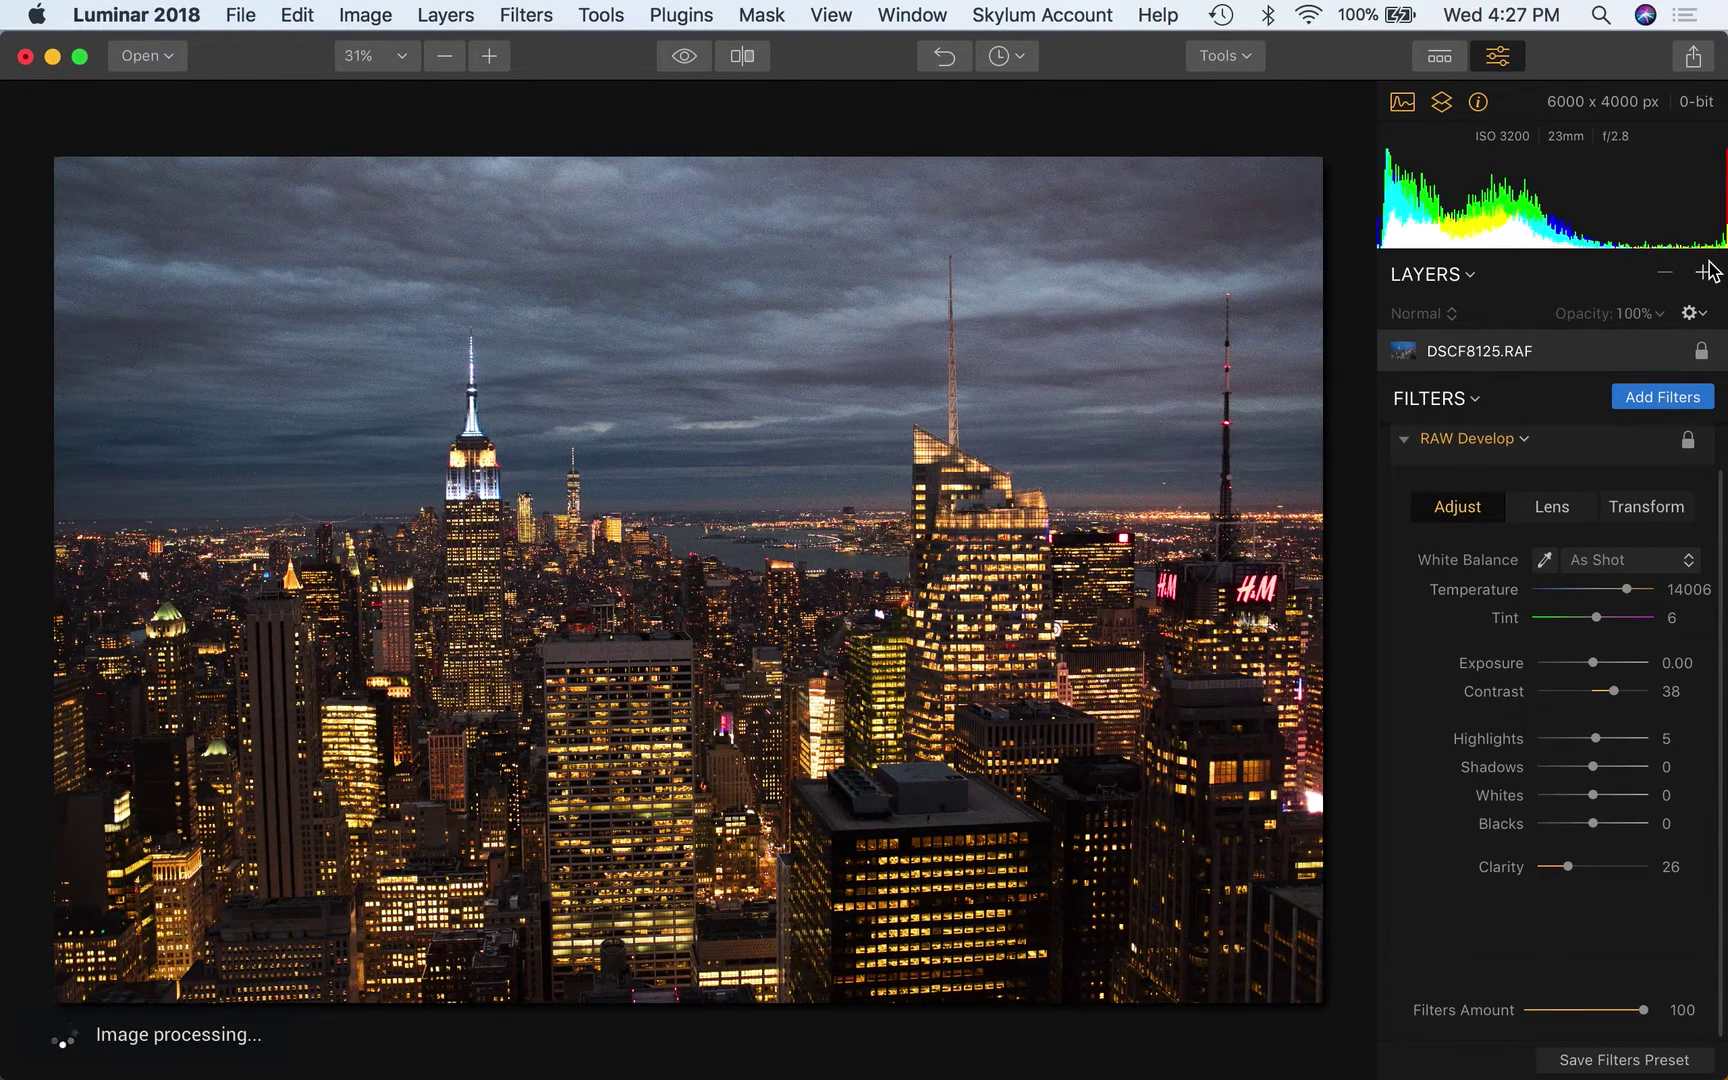
# Add a new adjustment layer, Layer 1, carrying a Top & Bottom Lighting filter
pyautogui.click(1708, 272)
pyautogui.click(1636, 310)
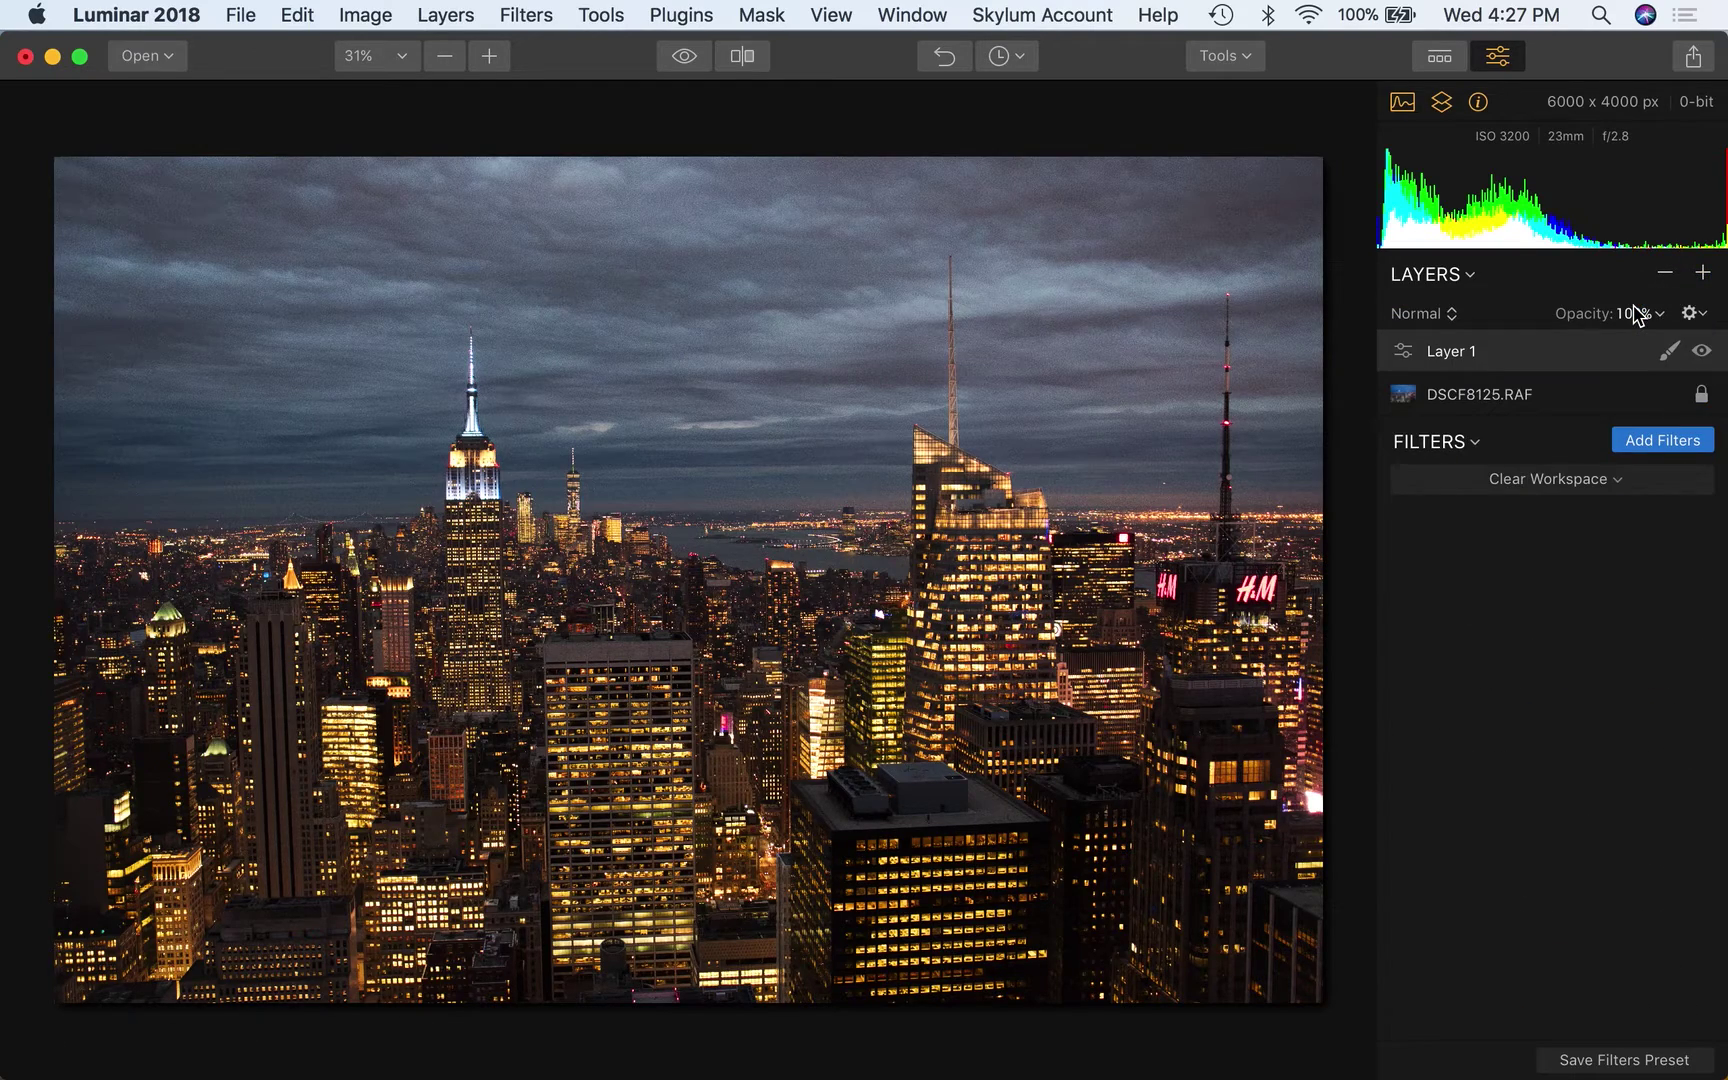
pyautogui.click(1668, 443)
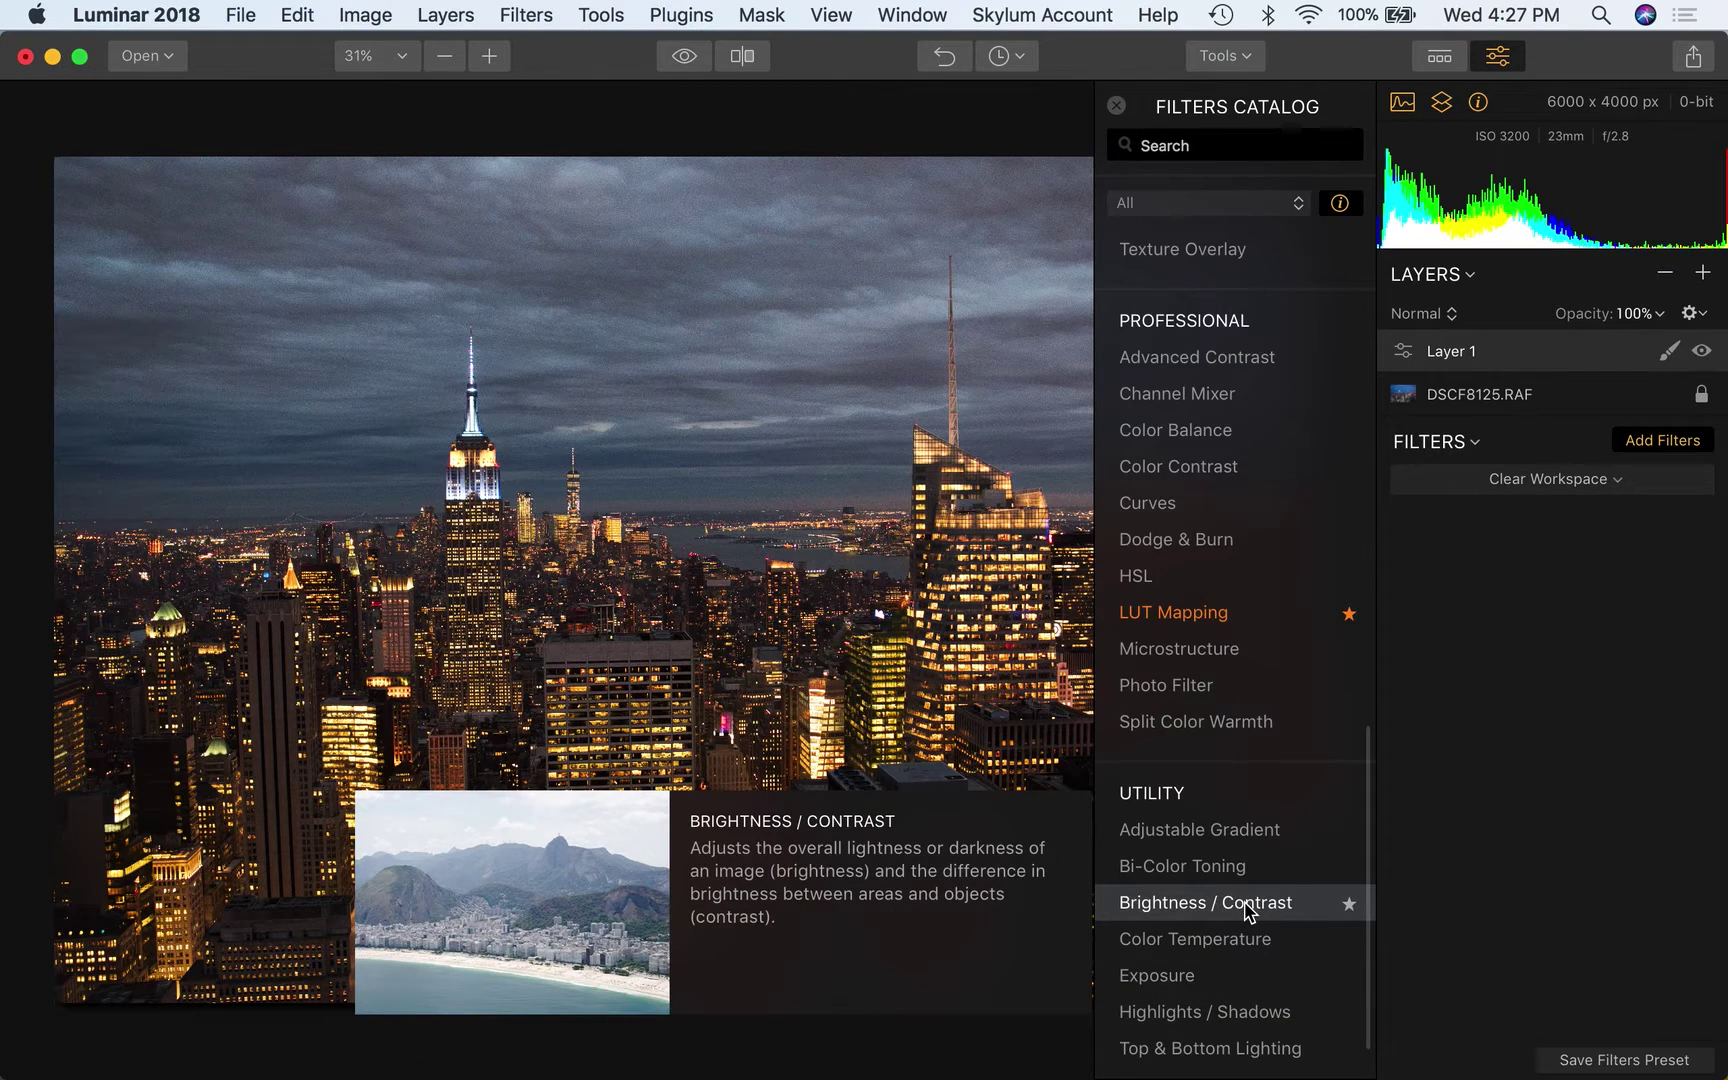
pyautogui.click(1252, 1053)
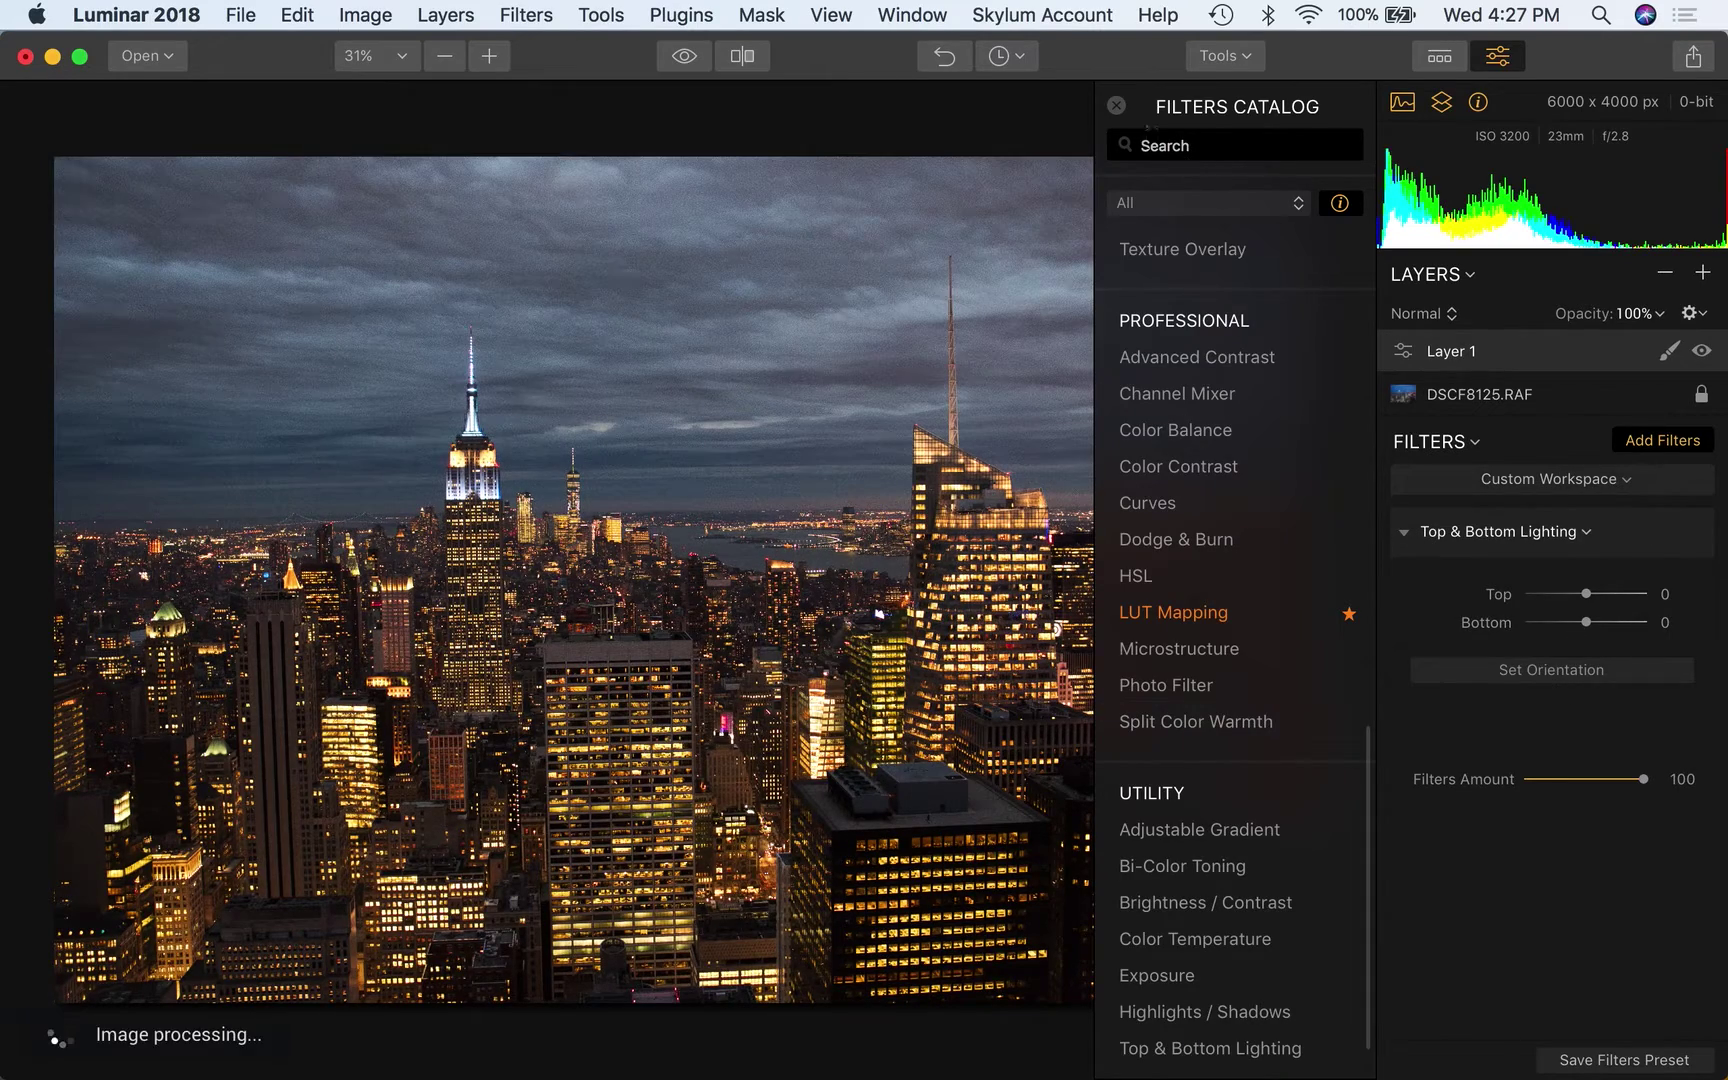
pyautogui.click(1117, 107)
# Raise the transition over the skyline horizon and set Bottom 48, Top -36
pyautogui.click(1553, 670)
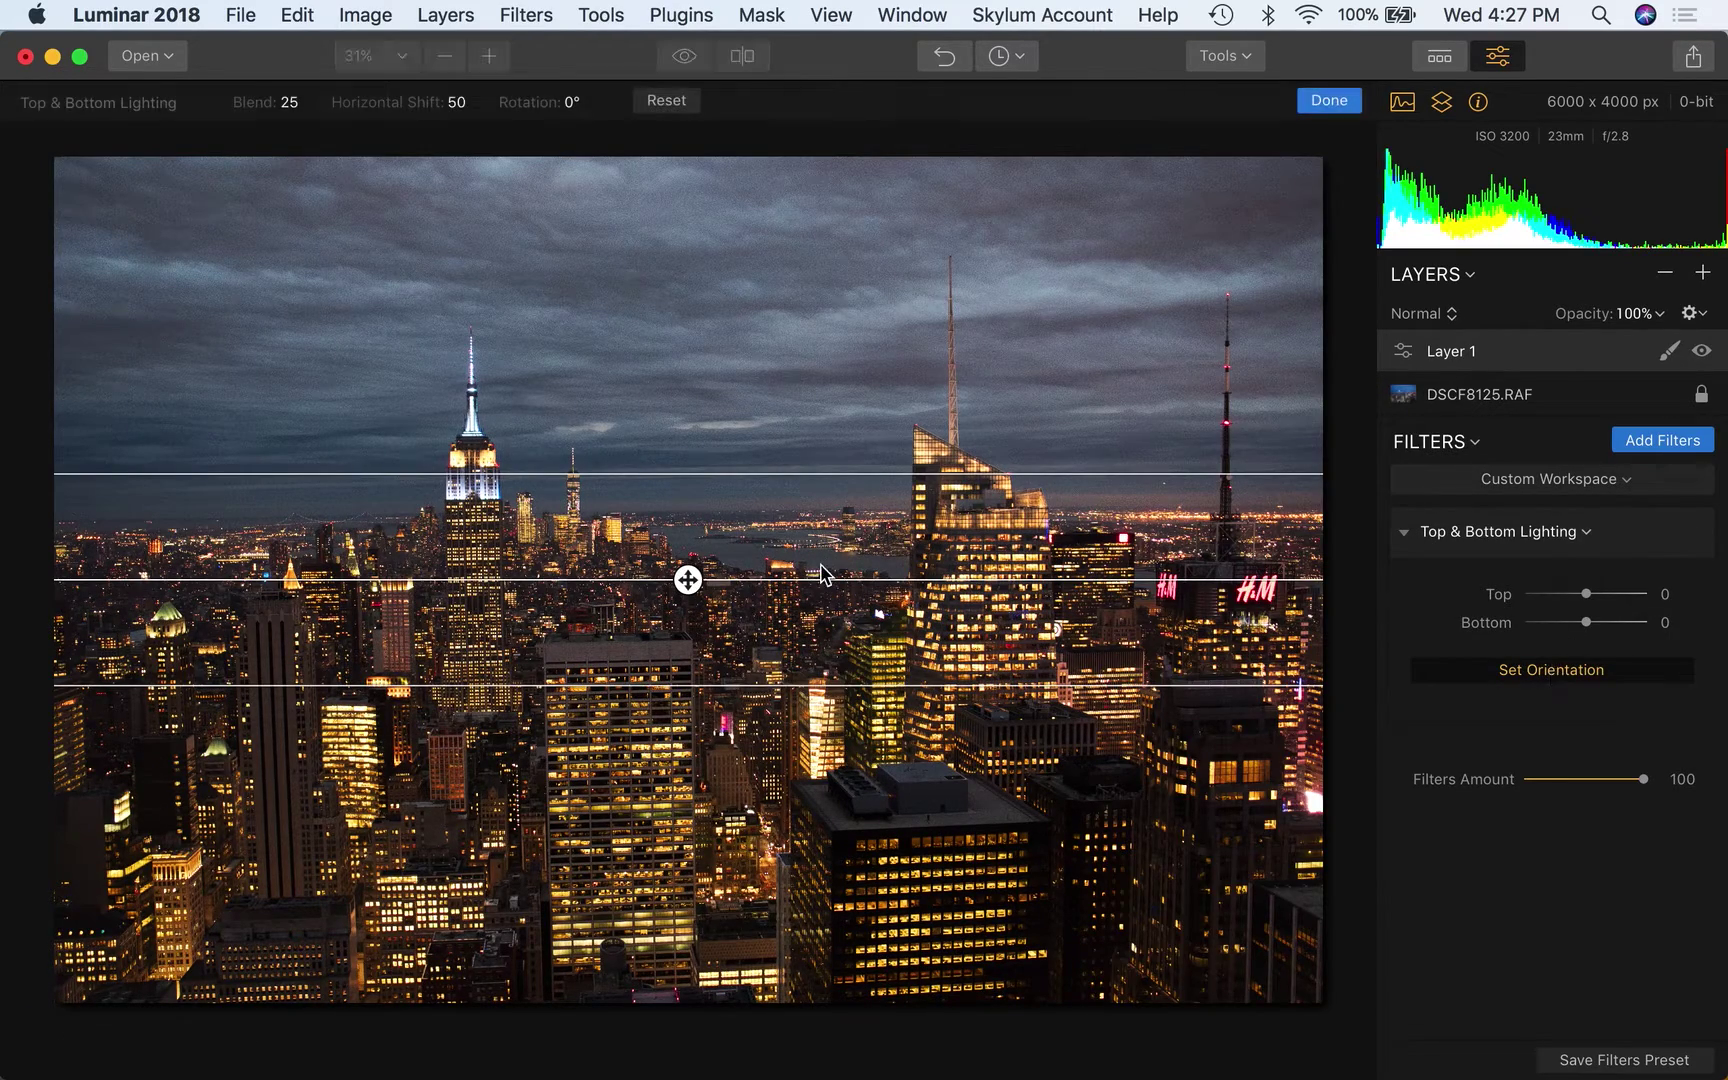
pyautogui.moveTo(688, 579); pyautogui.dragTo(684, 490)
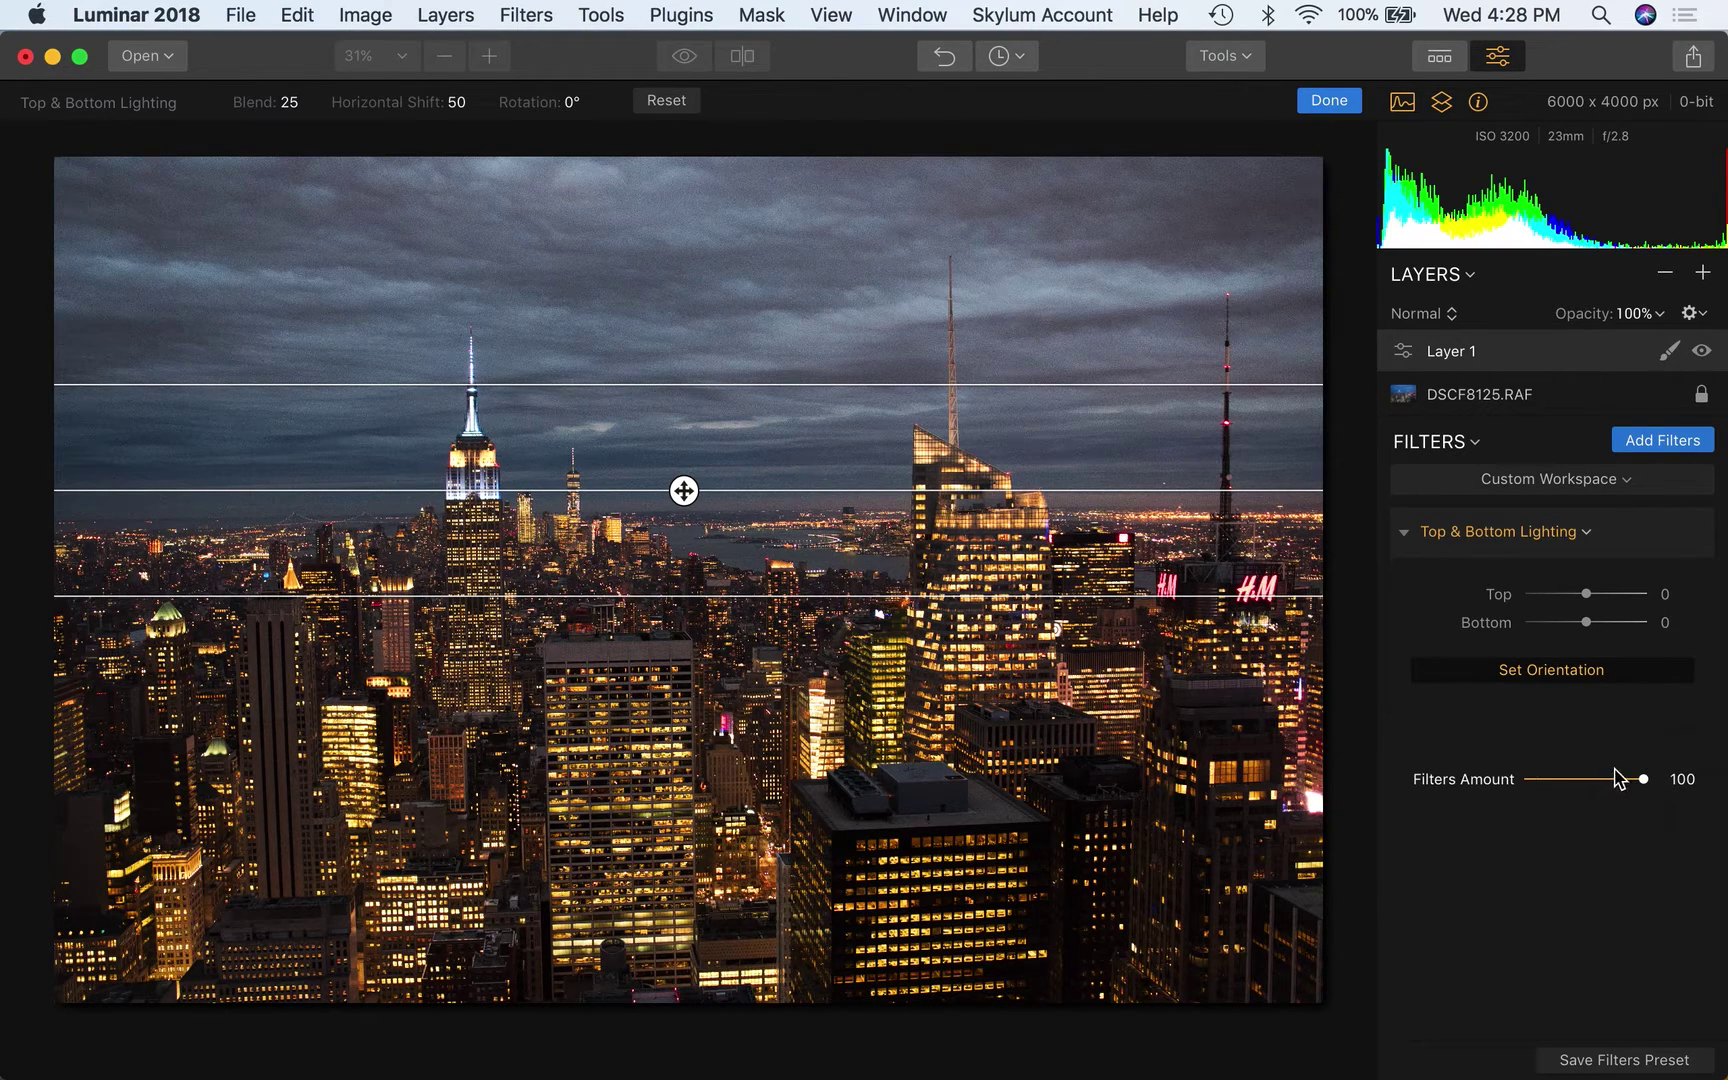
pyautogui.click(1617, 622)
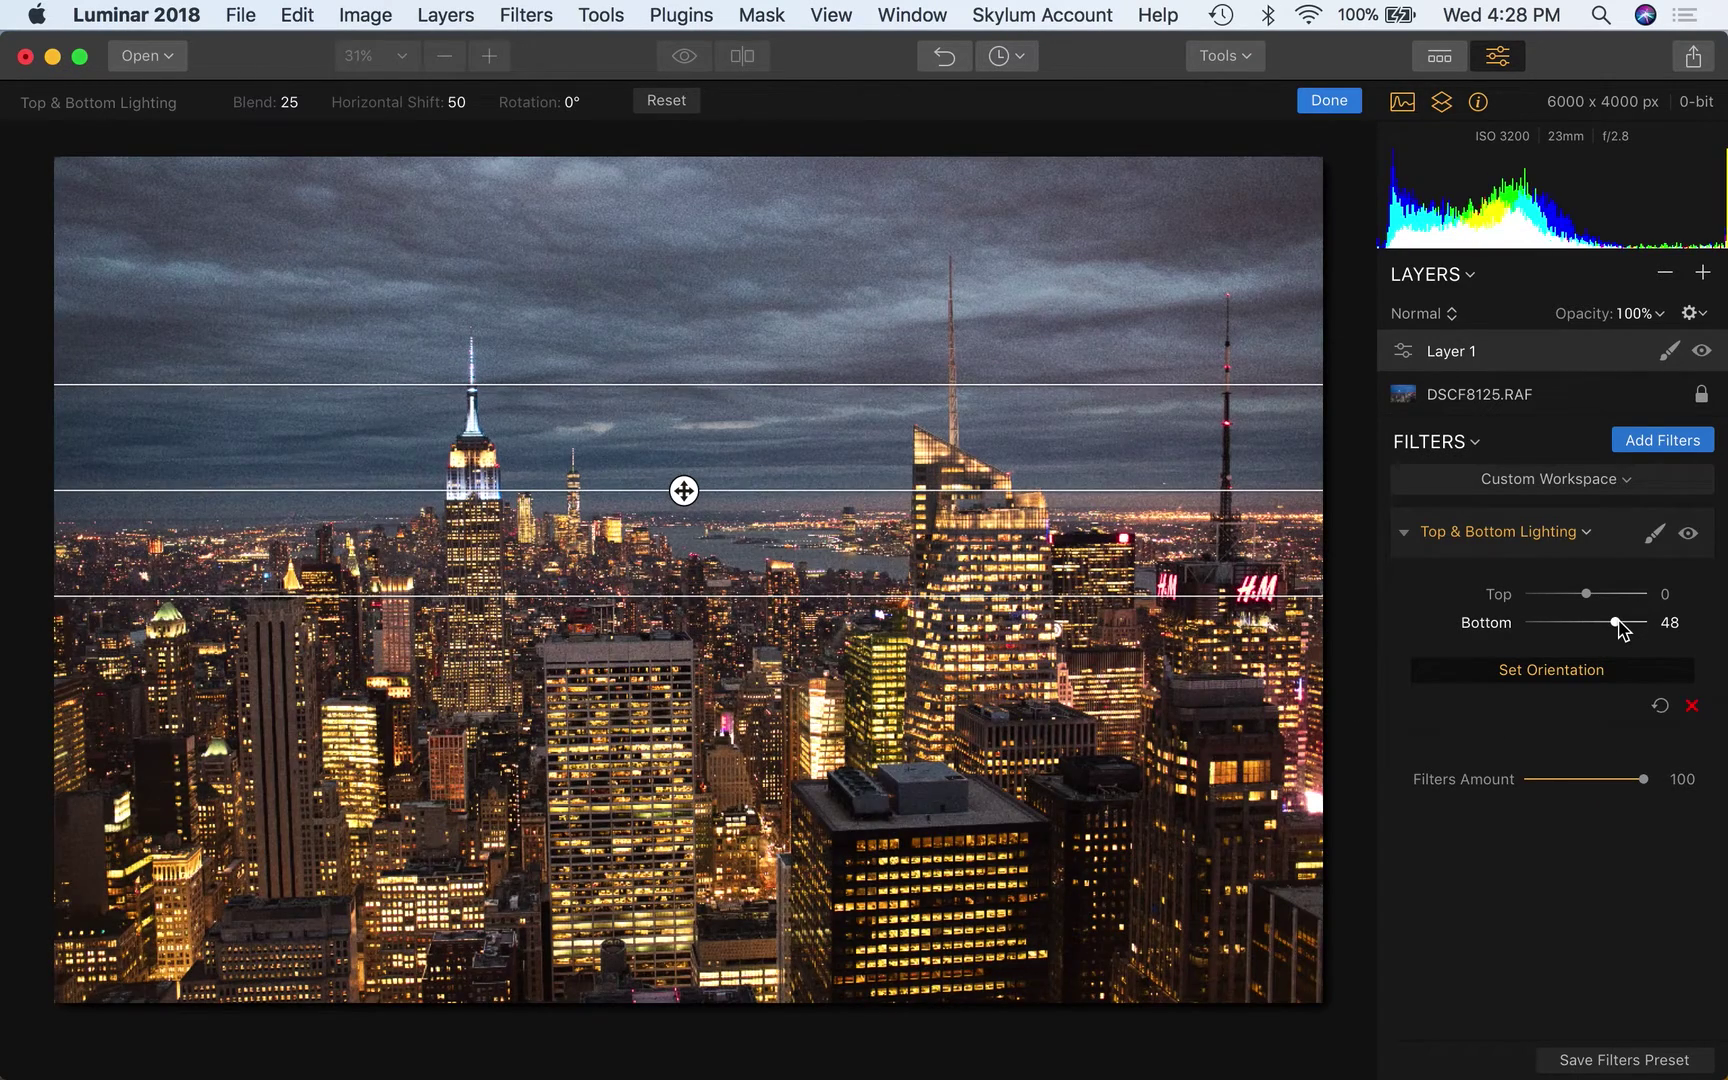
pyautogui.moveTo(1586, 594); pyautogui.dragTo(1567, 601)
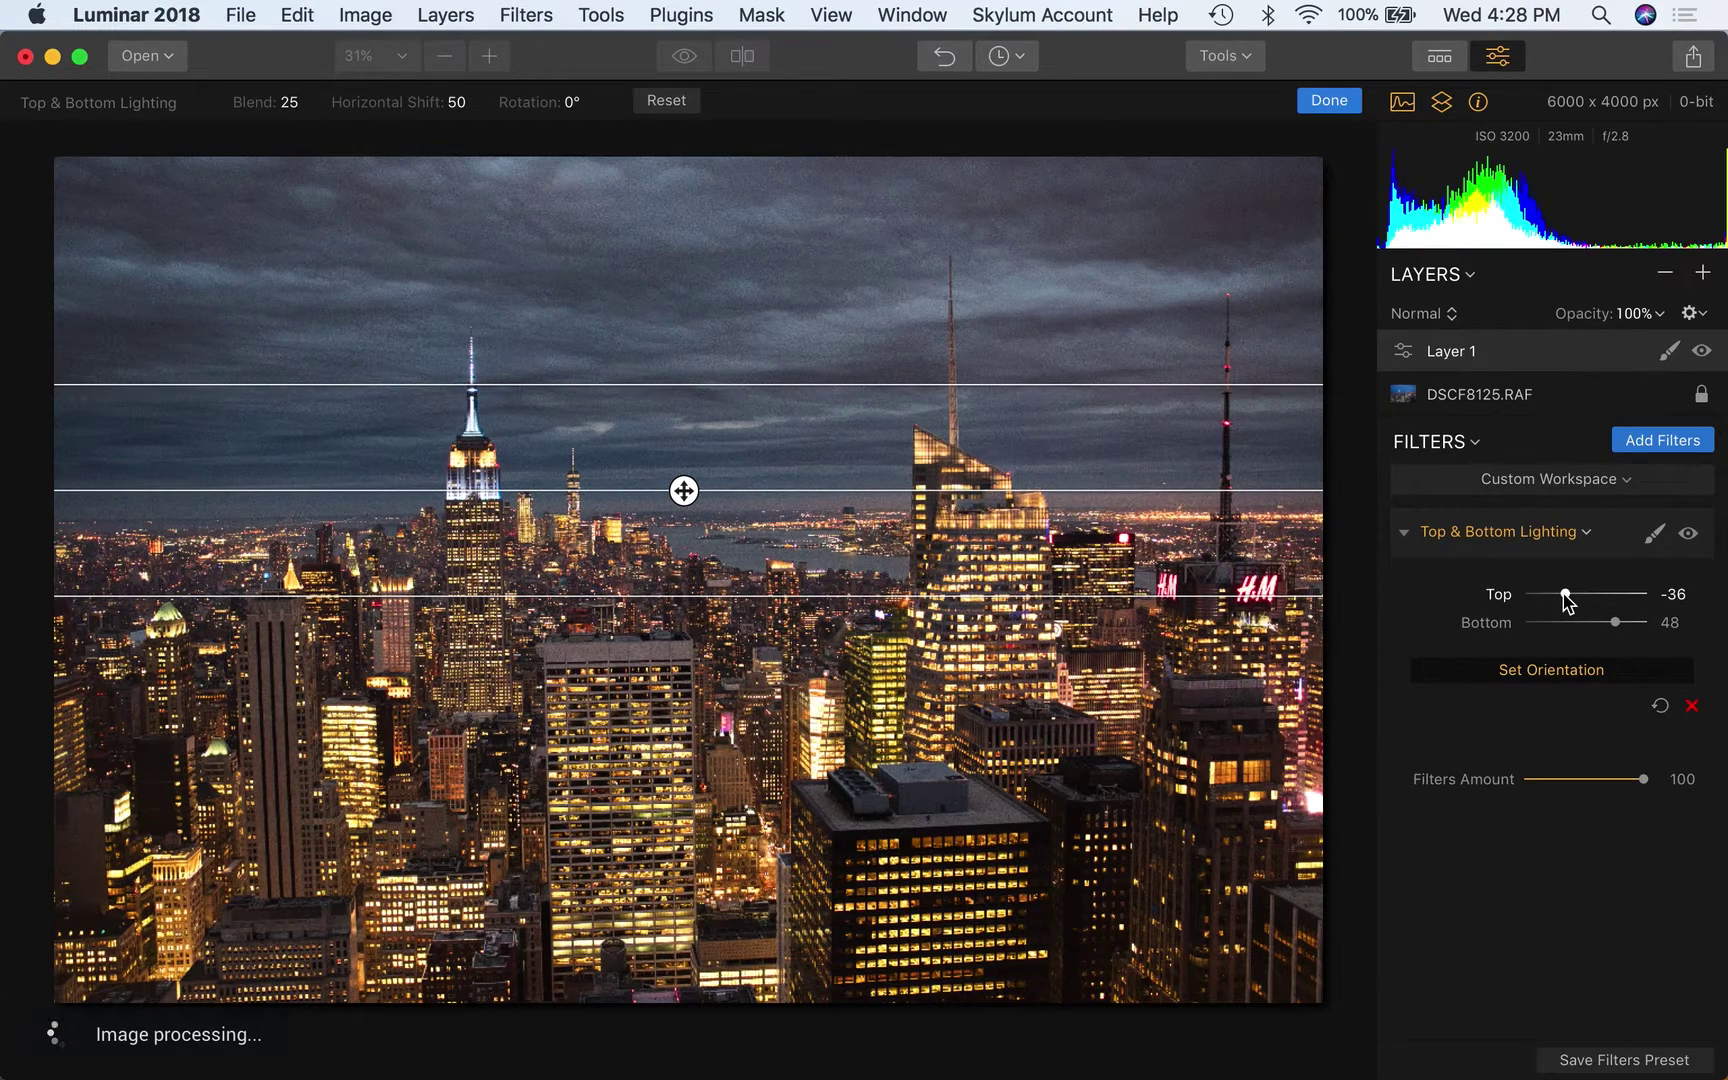
pyautogui.click(1620, 676)
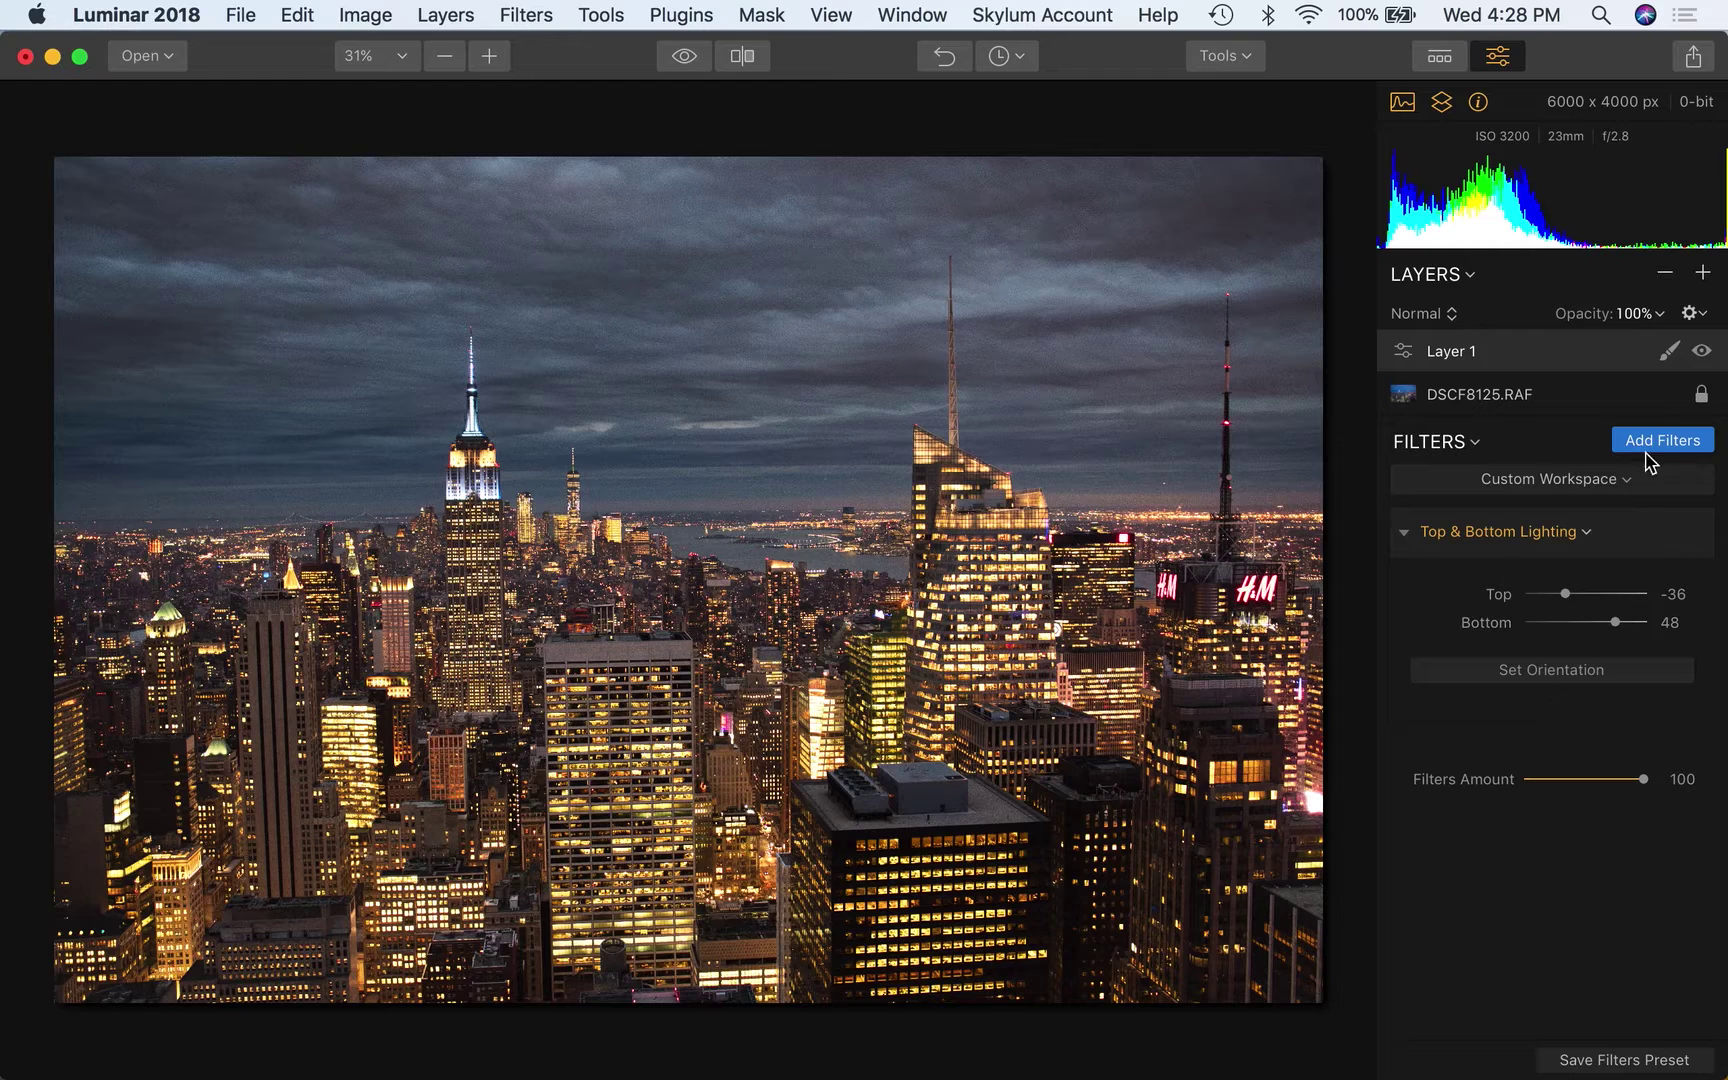
# Lower Layer 1's opacity to 48%, briefly comparing the effect at full opacity
pyautogui.click(1659, 314)
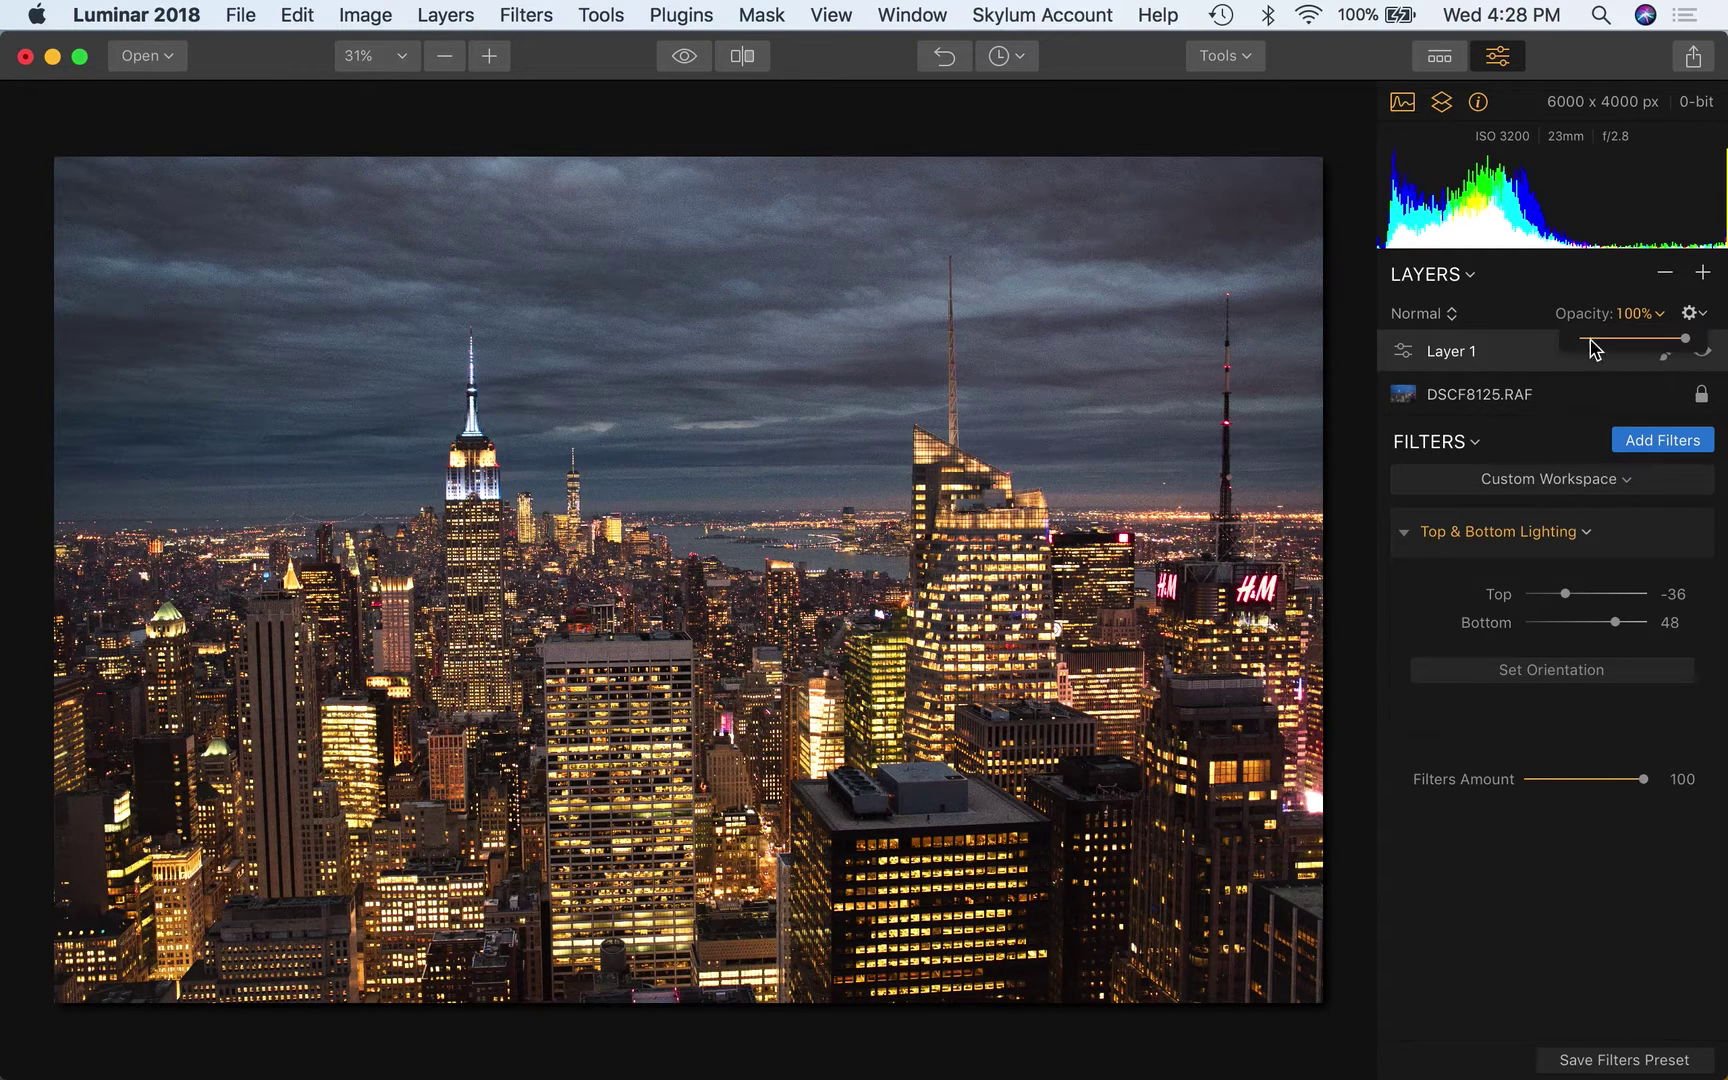
pyautogui.moveTo(1686, 339); pyautogui.dragTo(1633, 345)
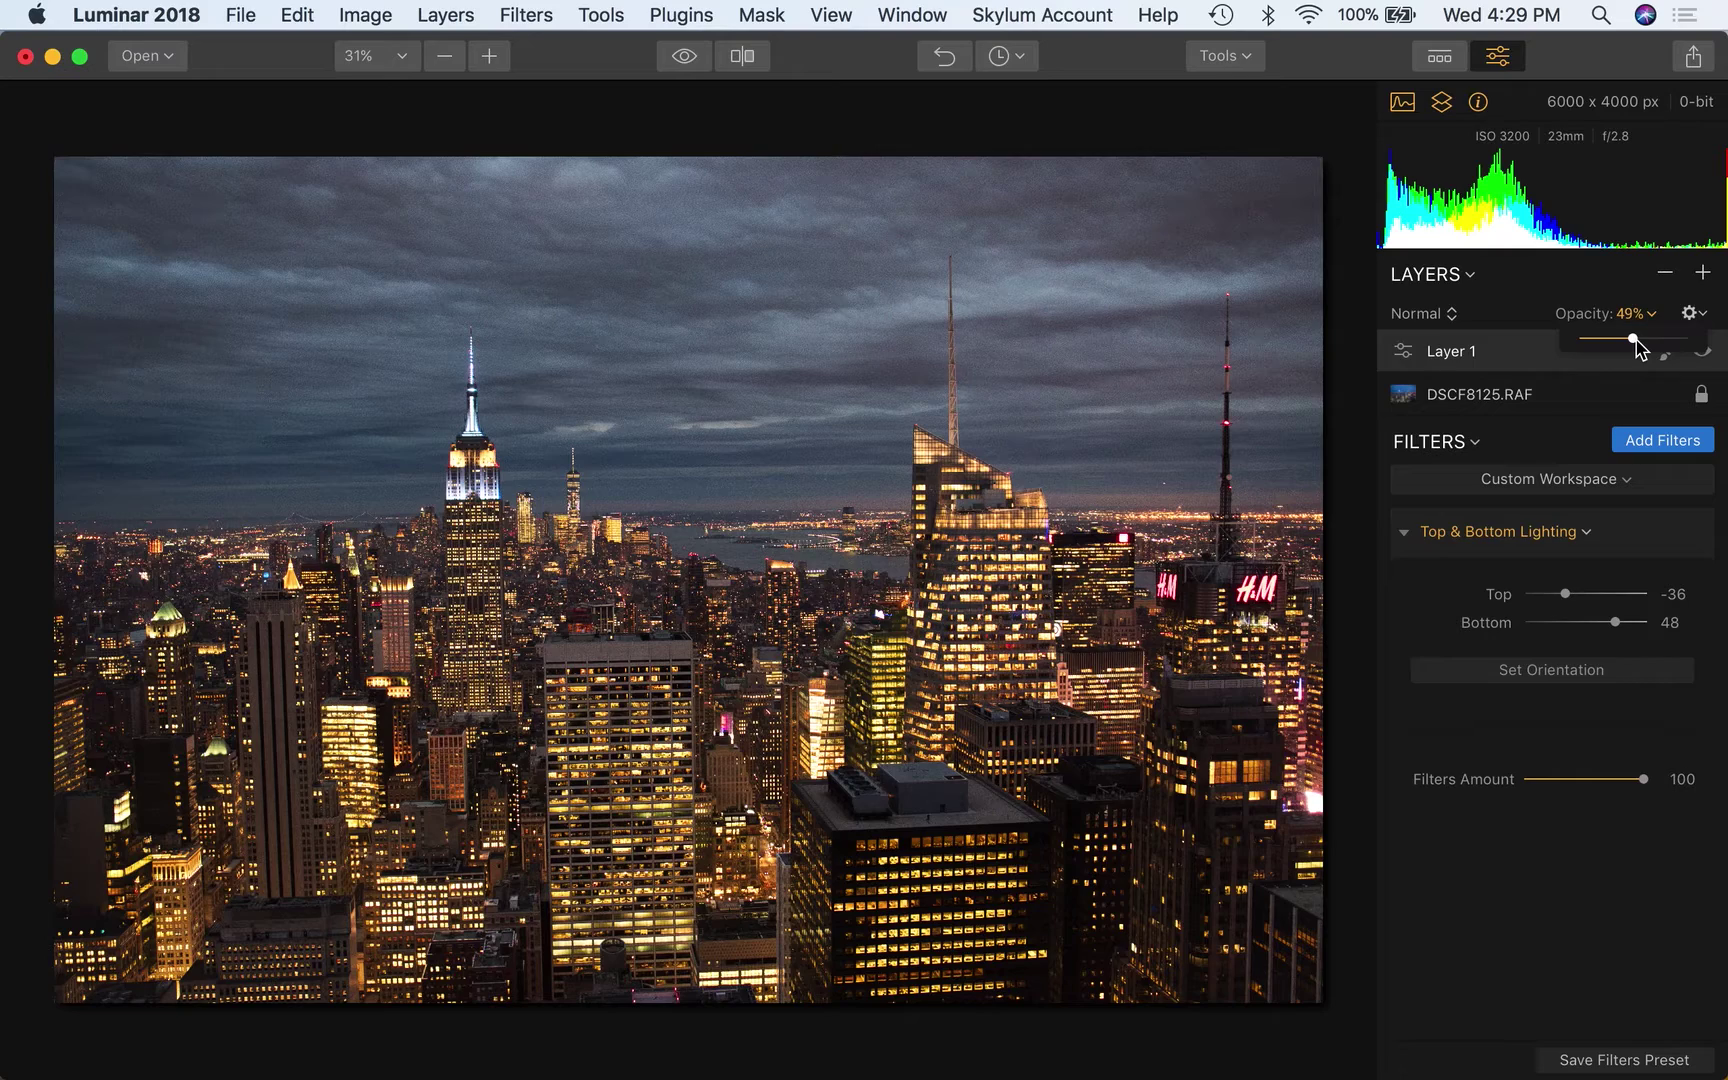
pyautogui.click(1634, 341)
pyautogui.moveTo(1634, 345); pyautogui.dragTo(1713, 341)
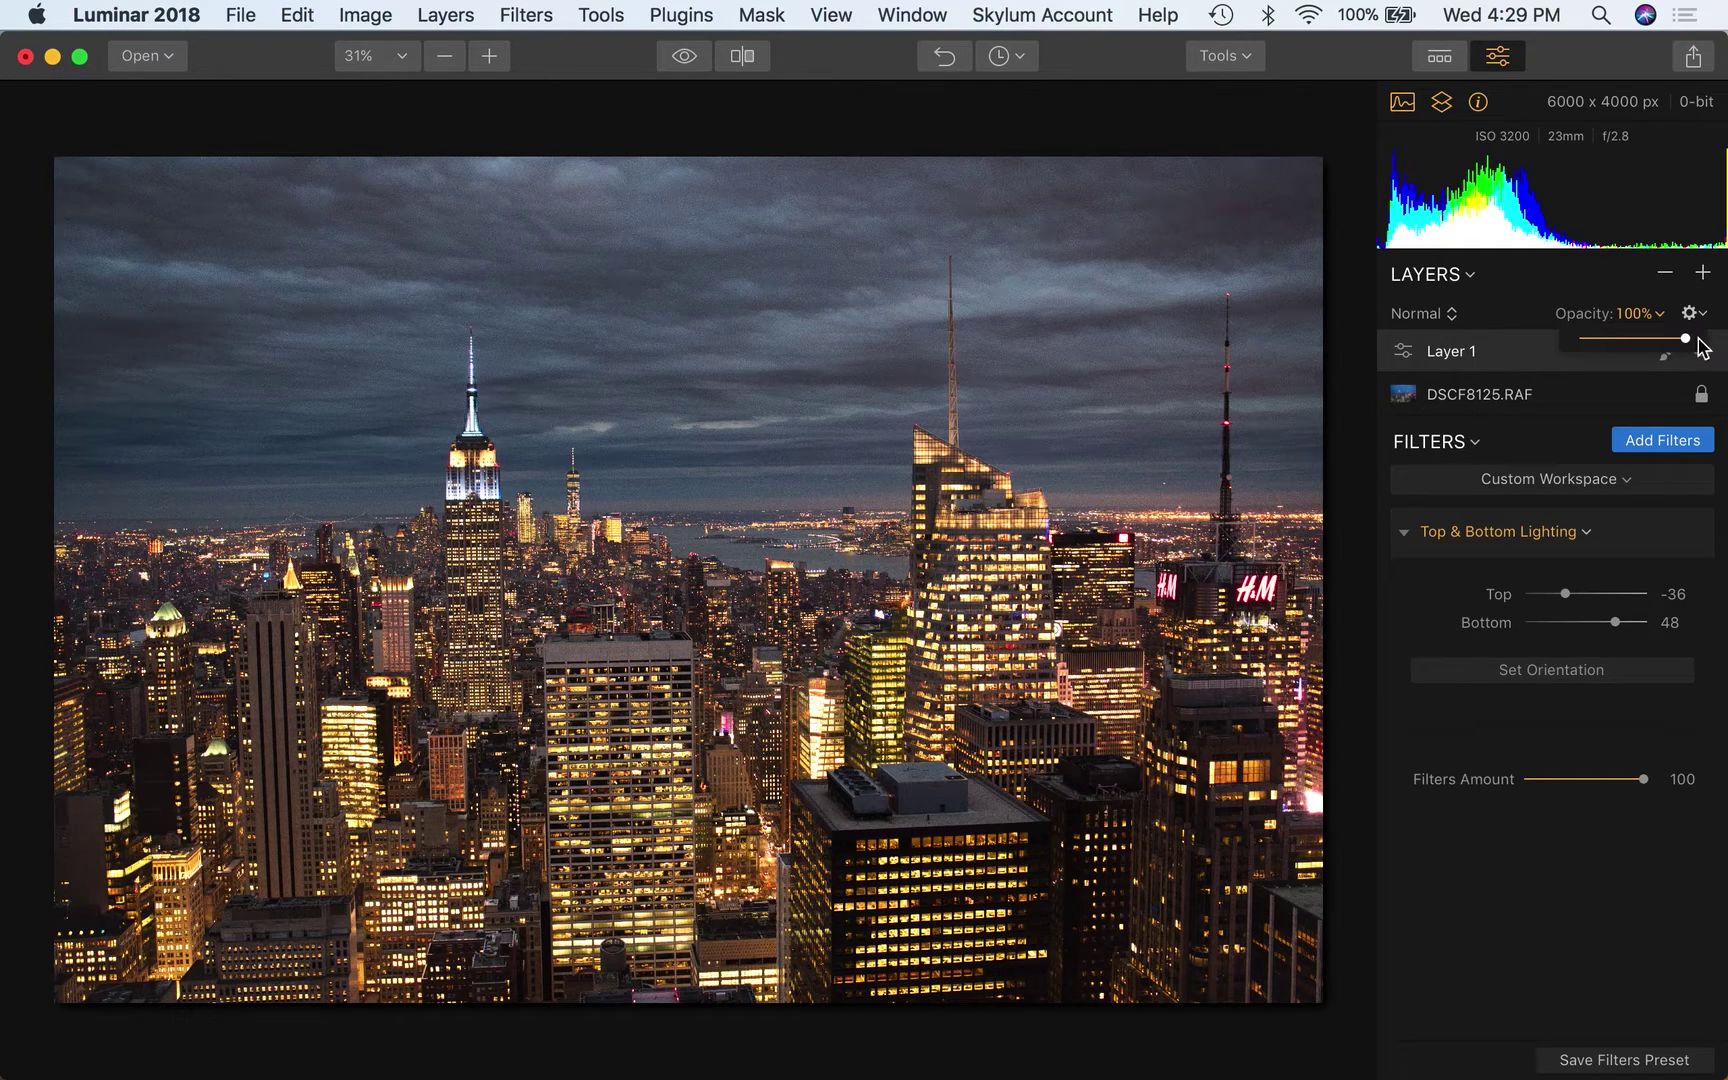
pyautogui.moveTo(1685, 340); pyautogui.dragTo(1634, 345)
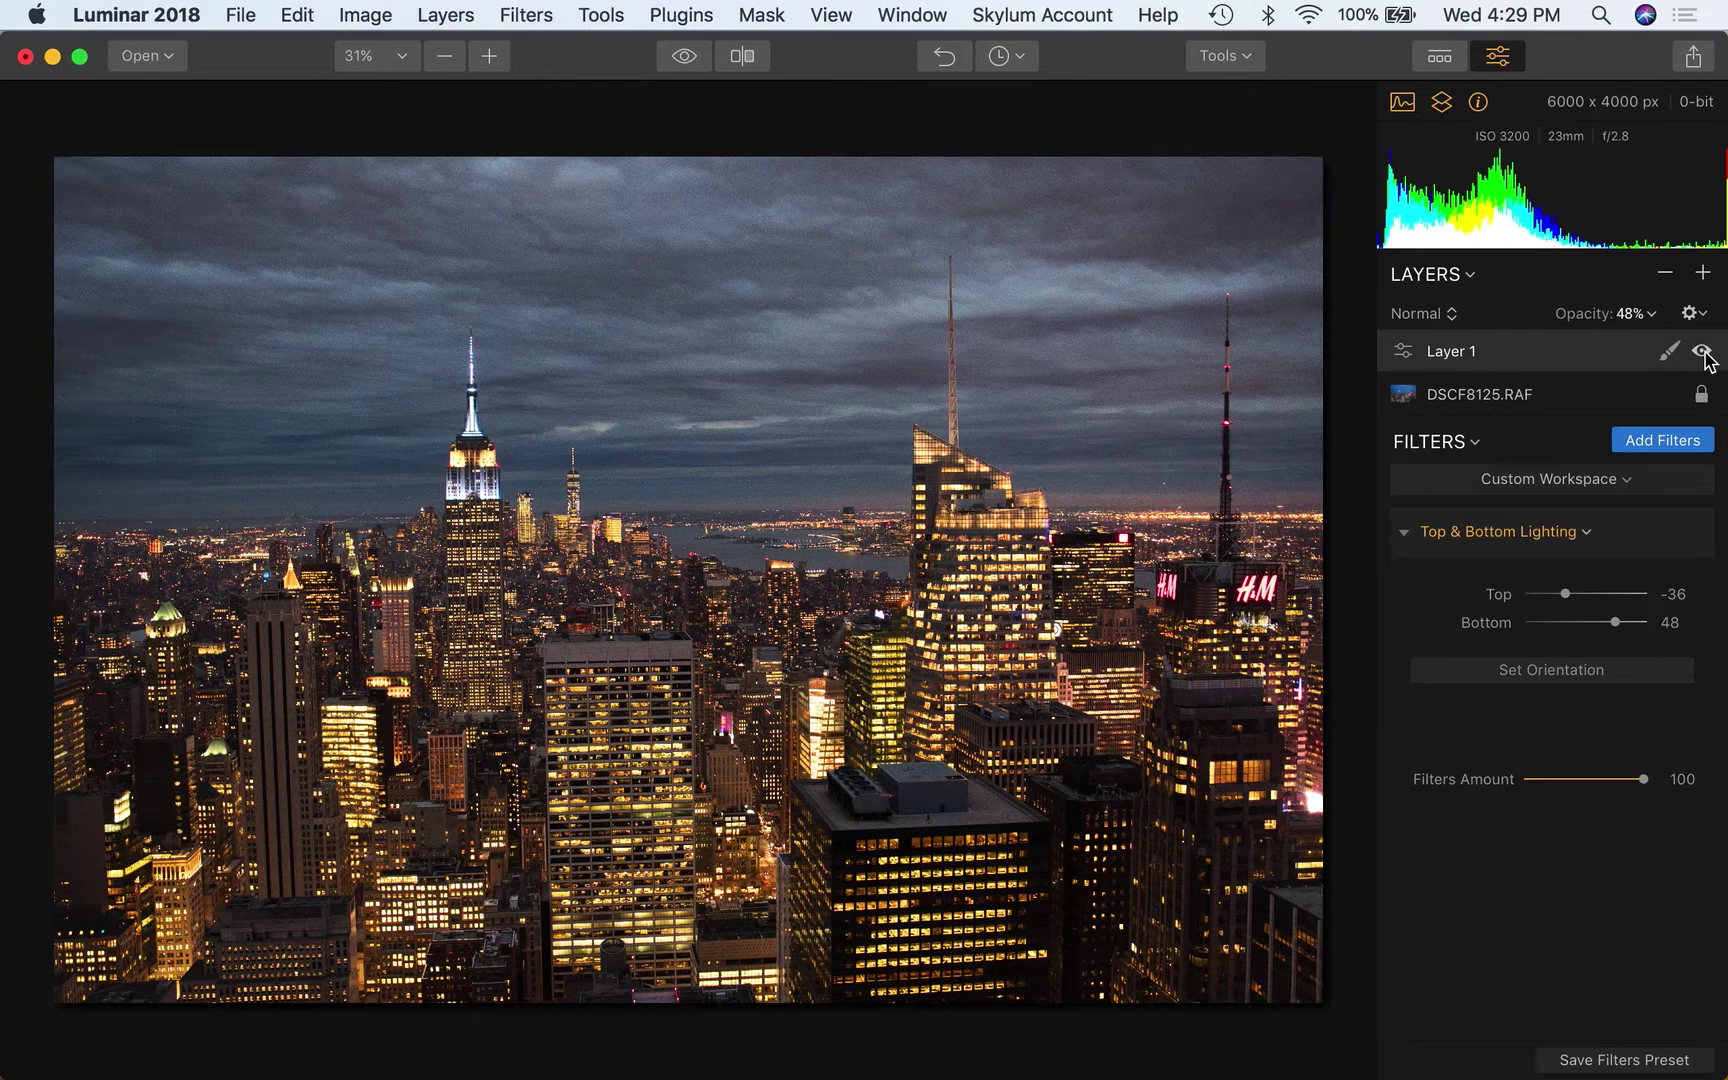
pyautogui.click(1705, 356)
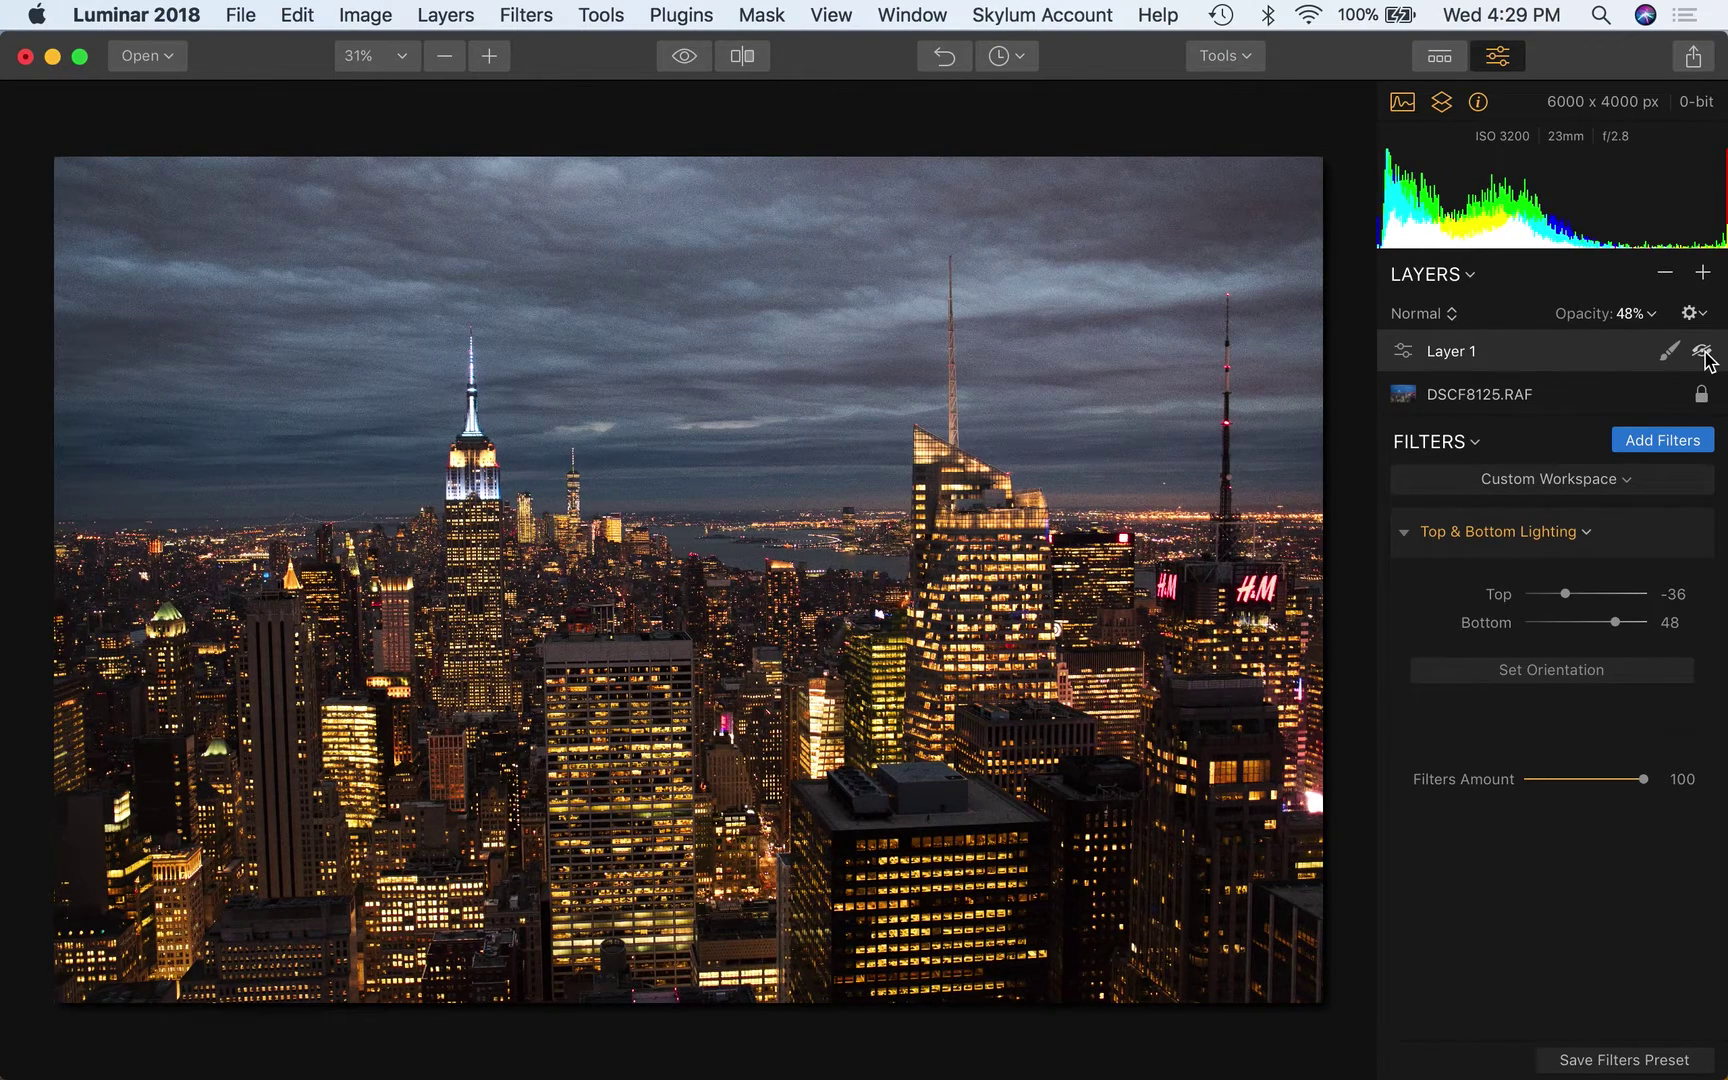
pyautogui.click(1704, 352)
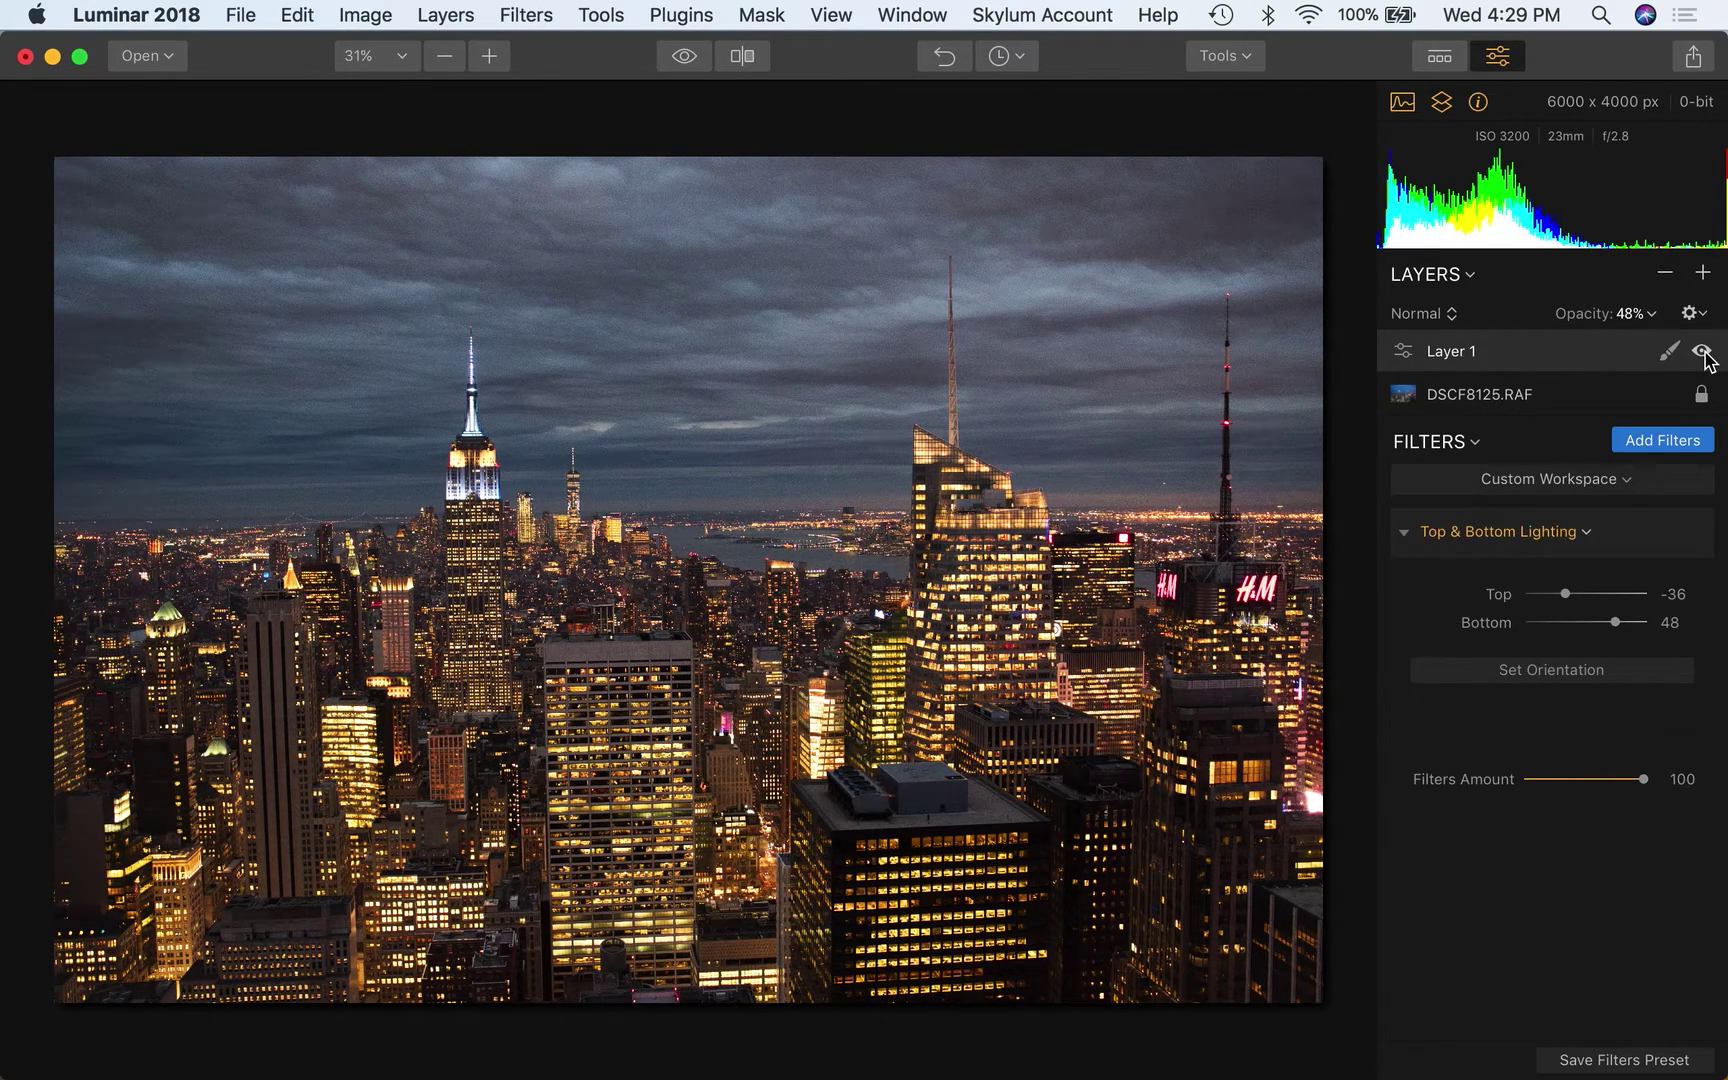
pyautogui.click(1705, 354)
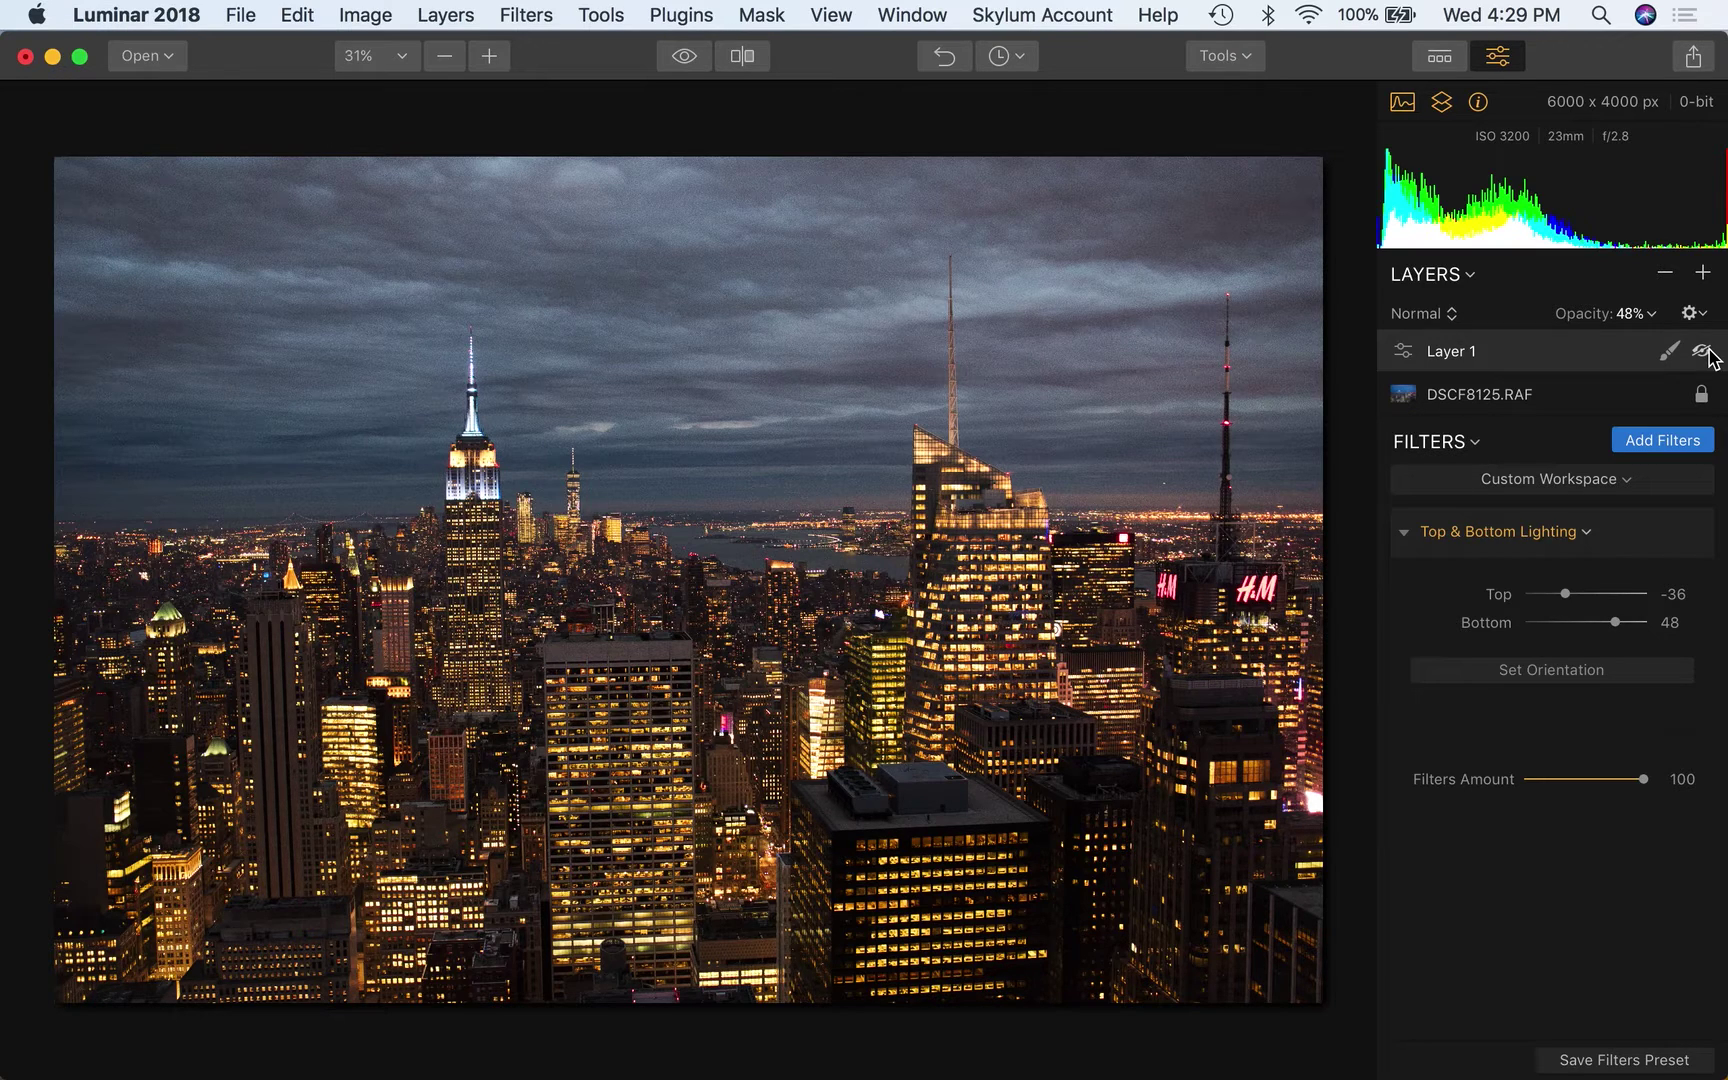
pyautogui.click(1705, 352)
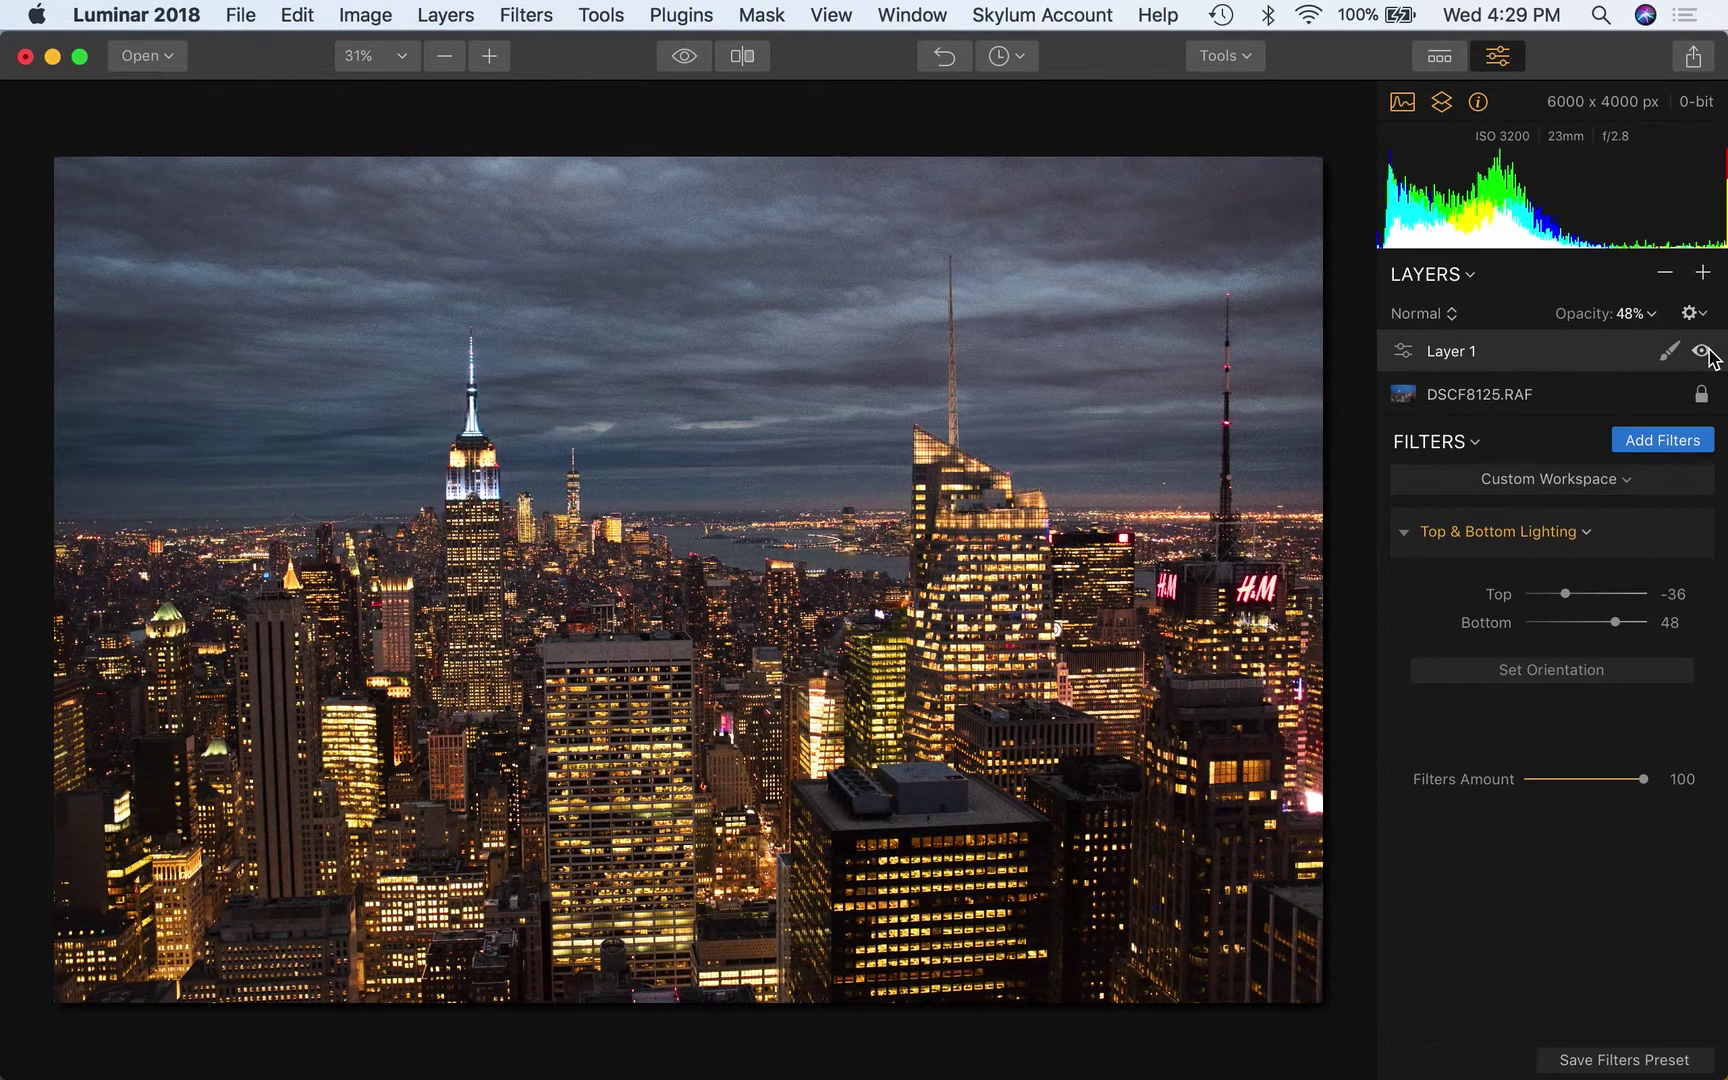